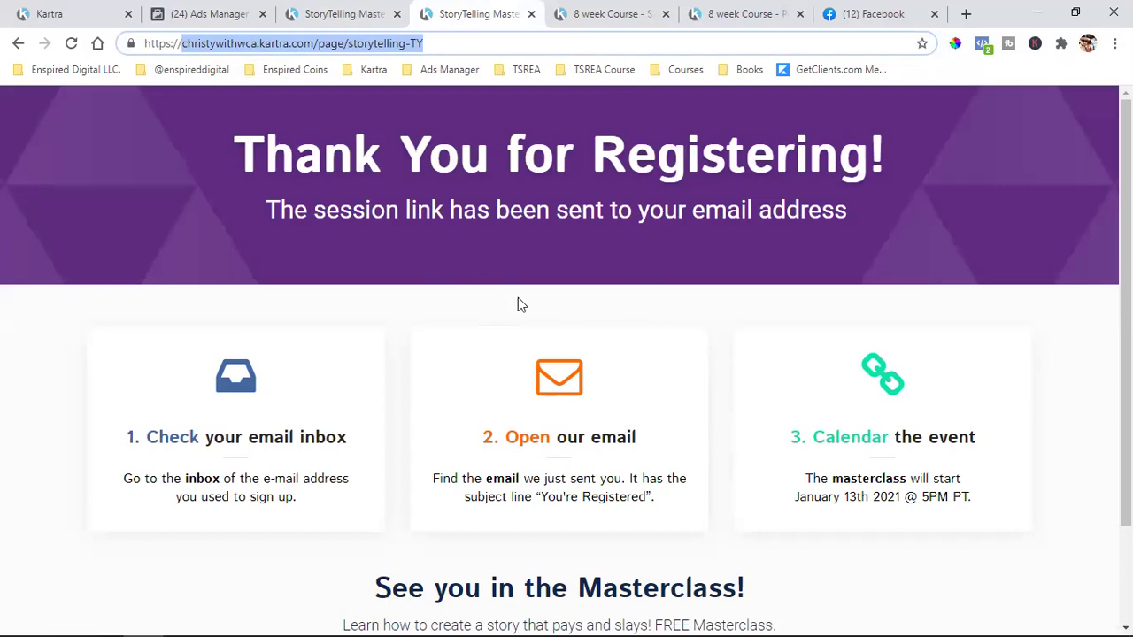
left_click(377, 13)
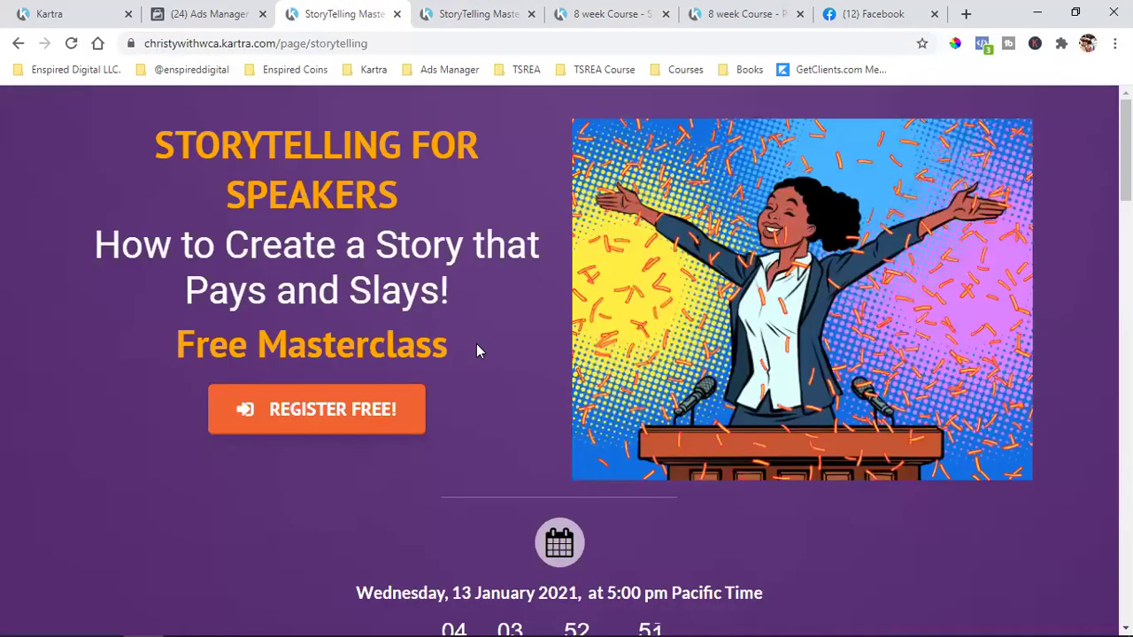
left_click(478, 15)
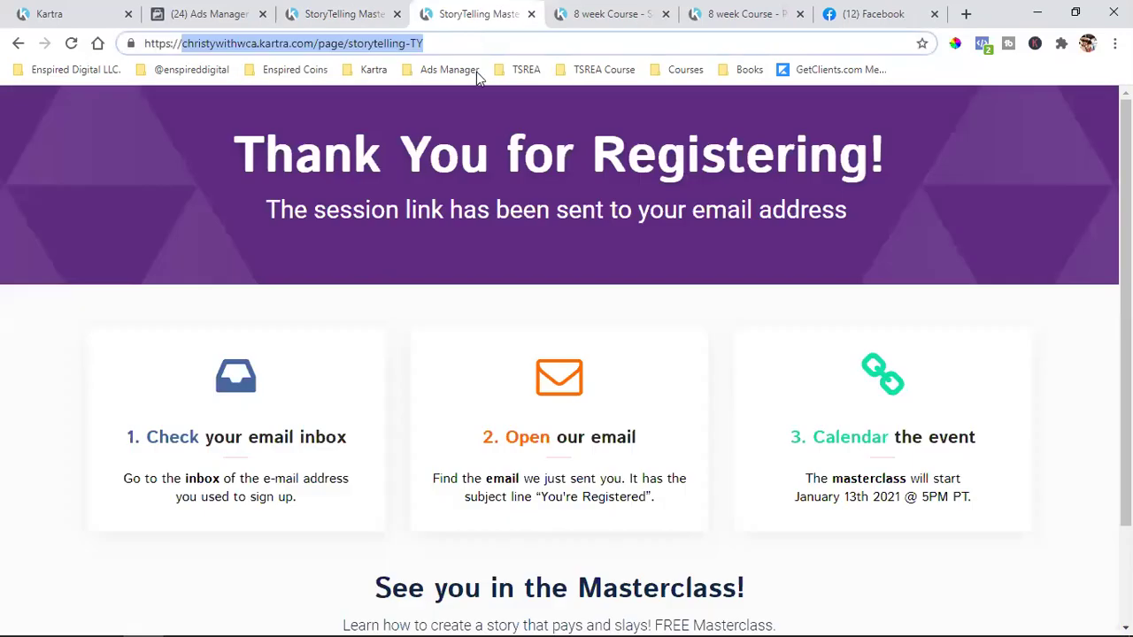
left_click(329, 48)
left_click(328, 48)
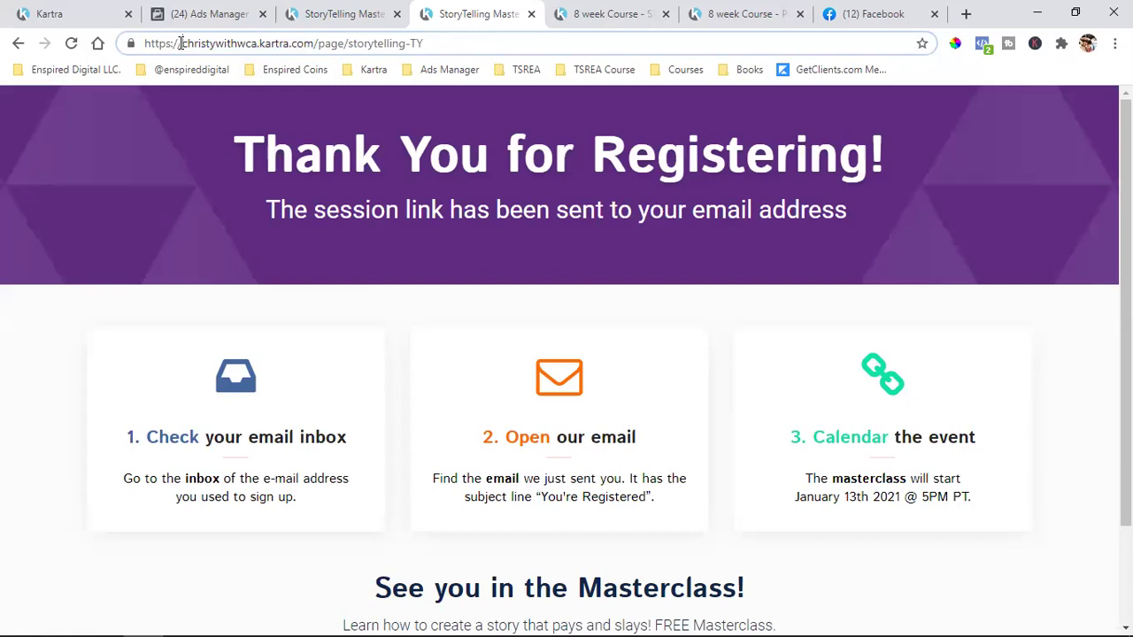
double_click(181, 43)
left_click(185, 43)
left_click_drag(185, 43, 543, 54)
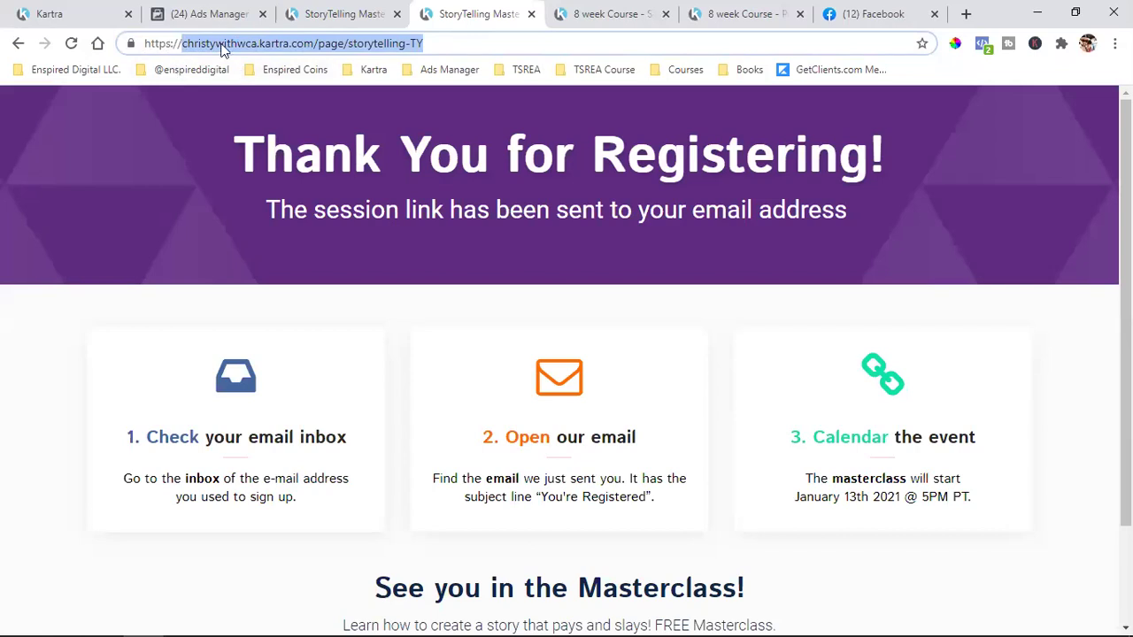
right_click(297, 50)
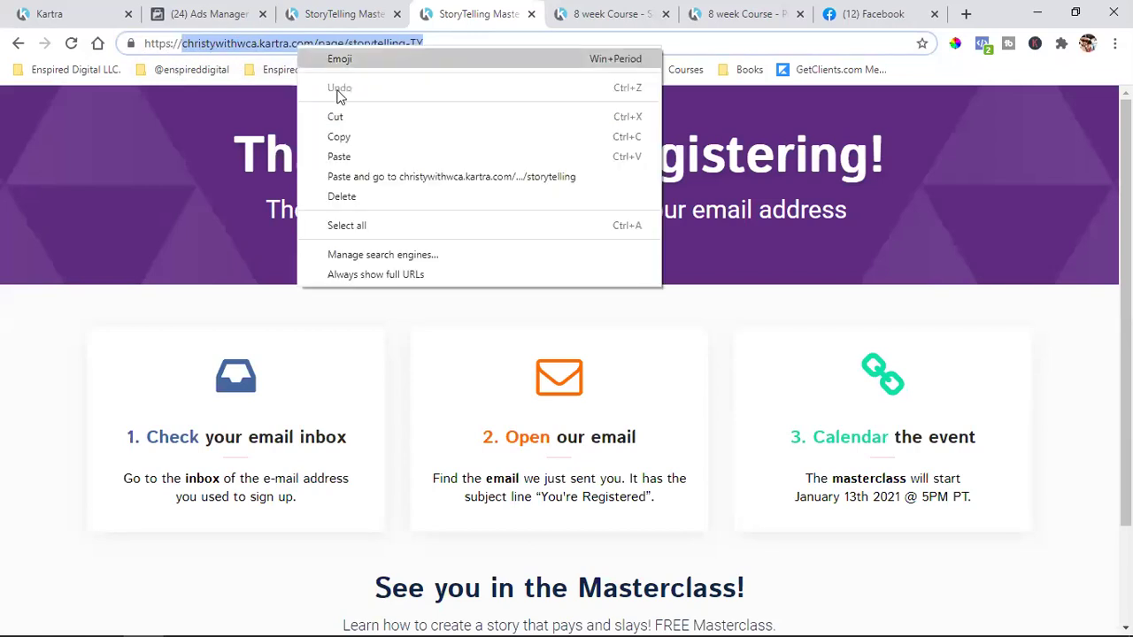
left_click(347, 137)
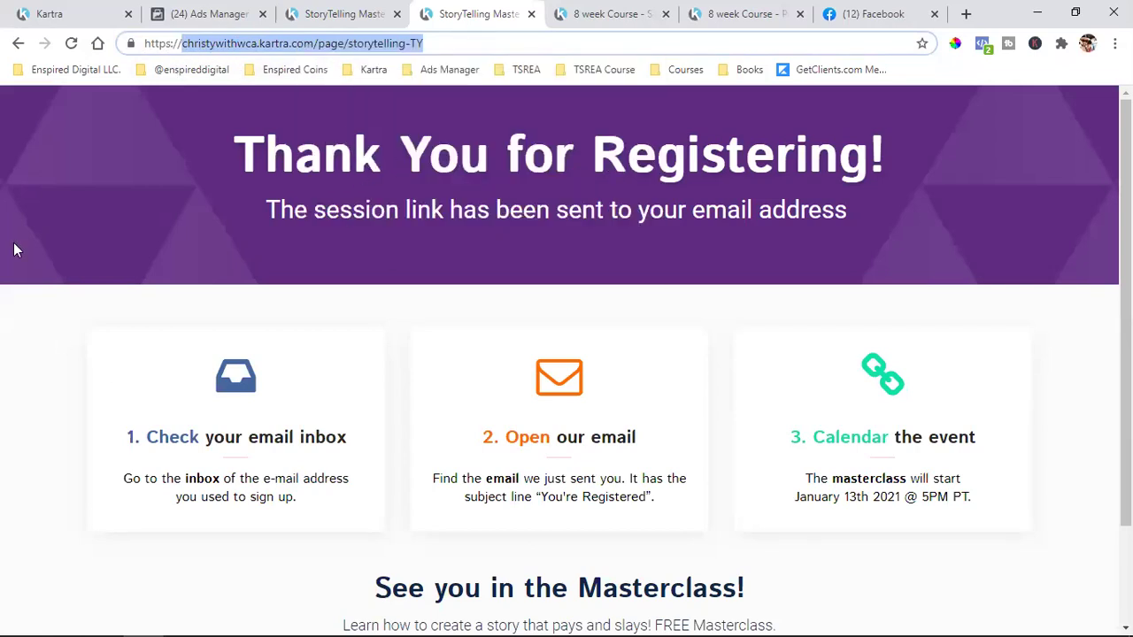
Switch to Facebook Ads Manager, go to the Events Manager's custom conversions, and start a new custom conversion.
left_click(203, 9)
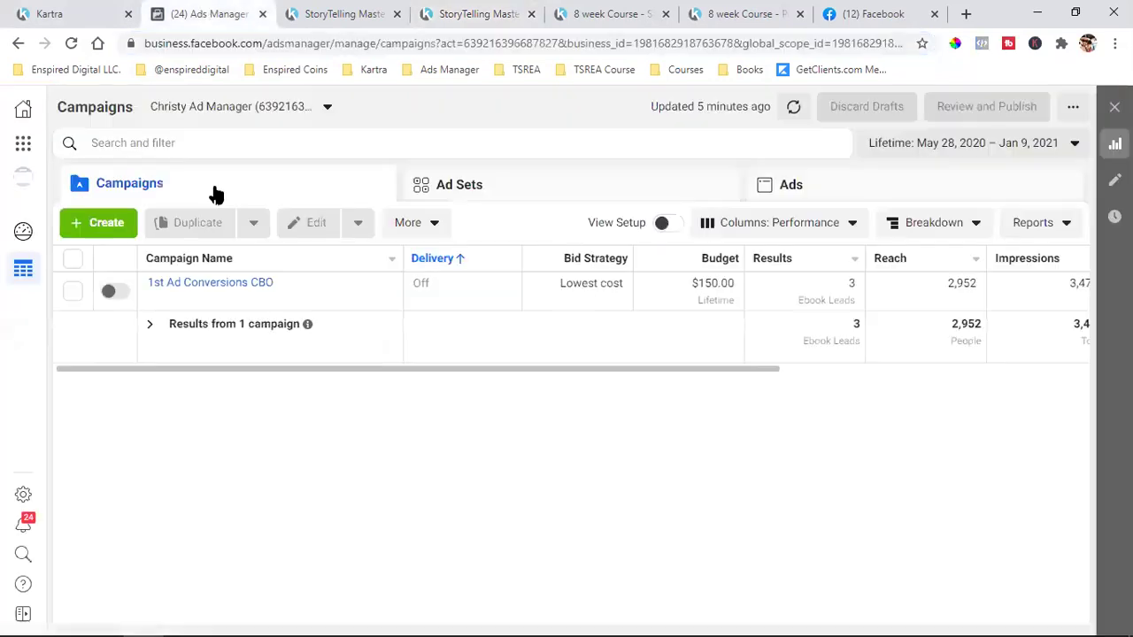
left_click(23, 143)
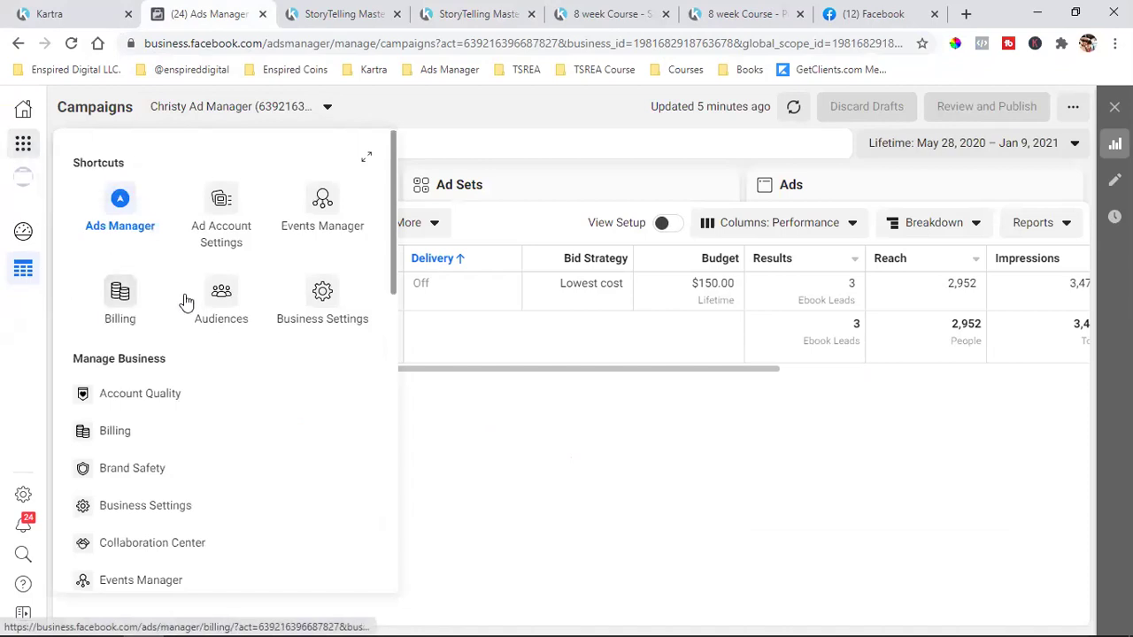
left_click(322, 199)
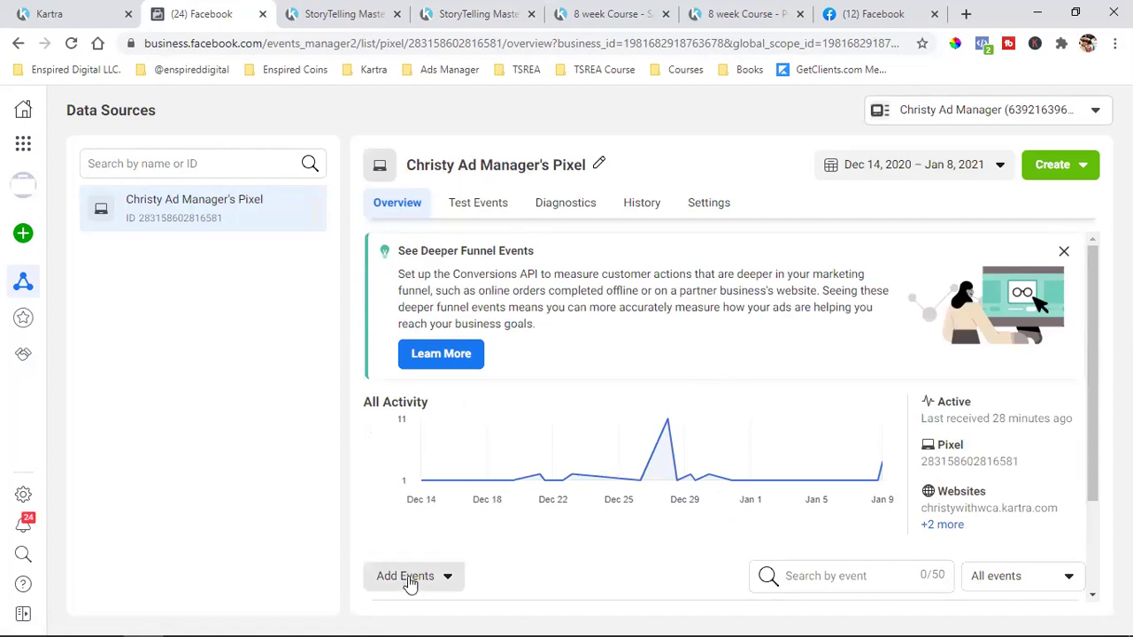
mouse_move(23, 282)
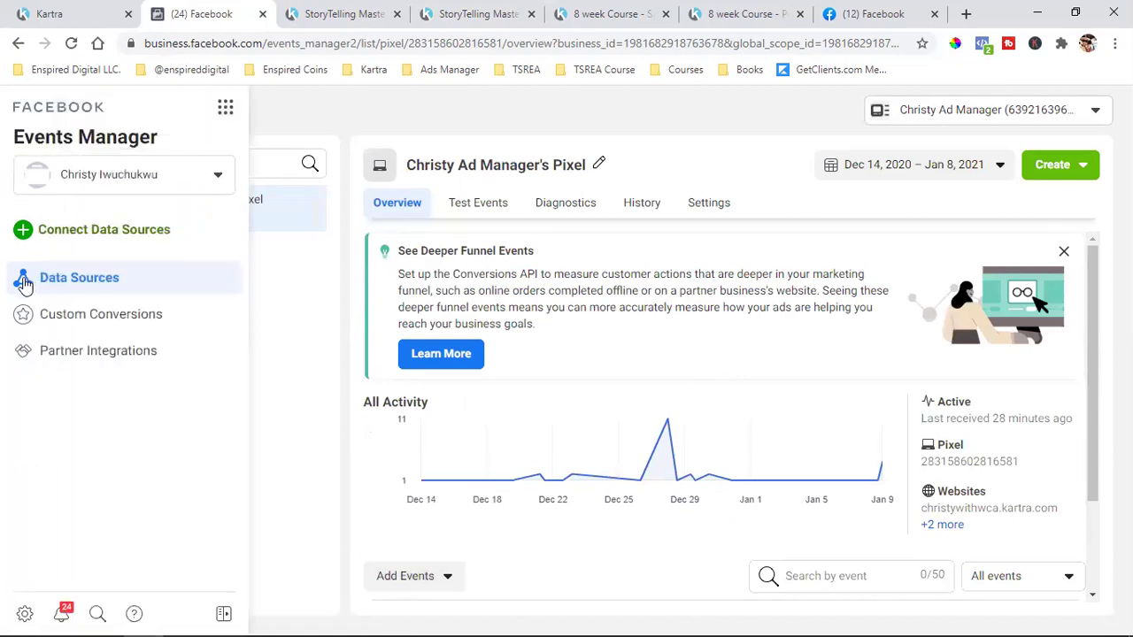
left_click(111, 319)
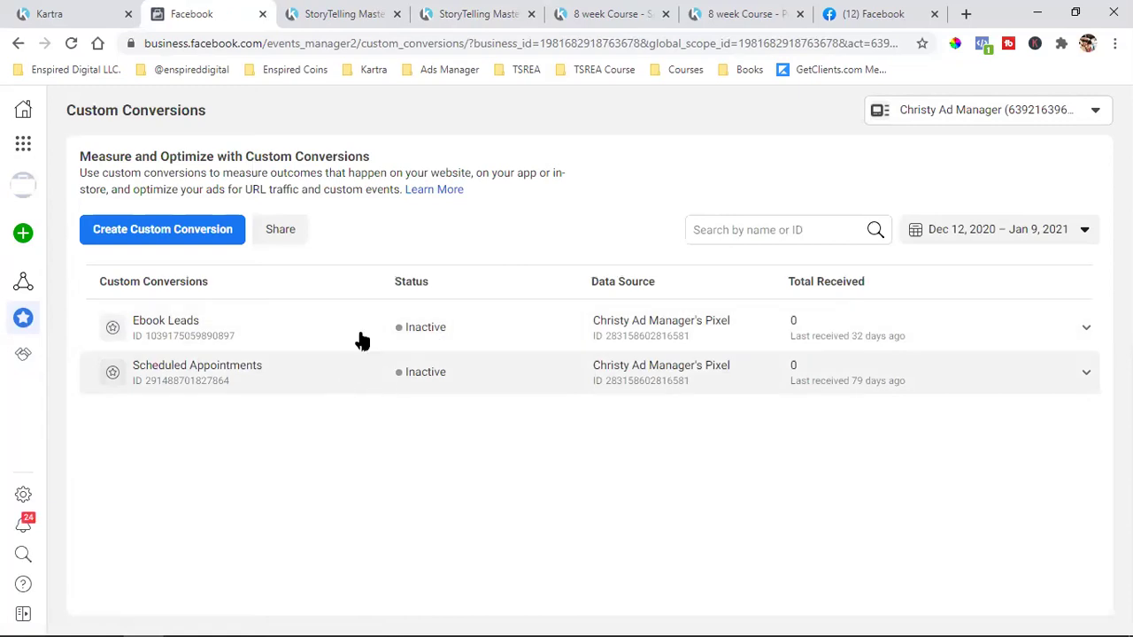
left_click(137, 235)
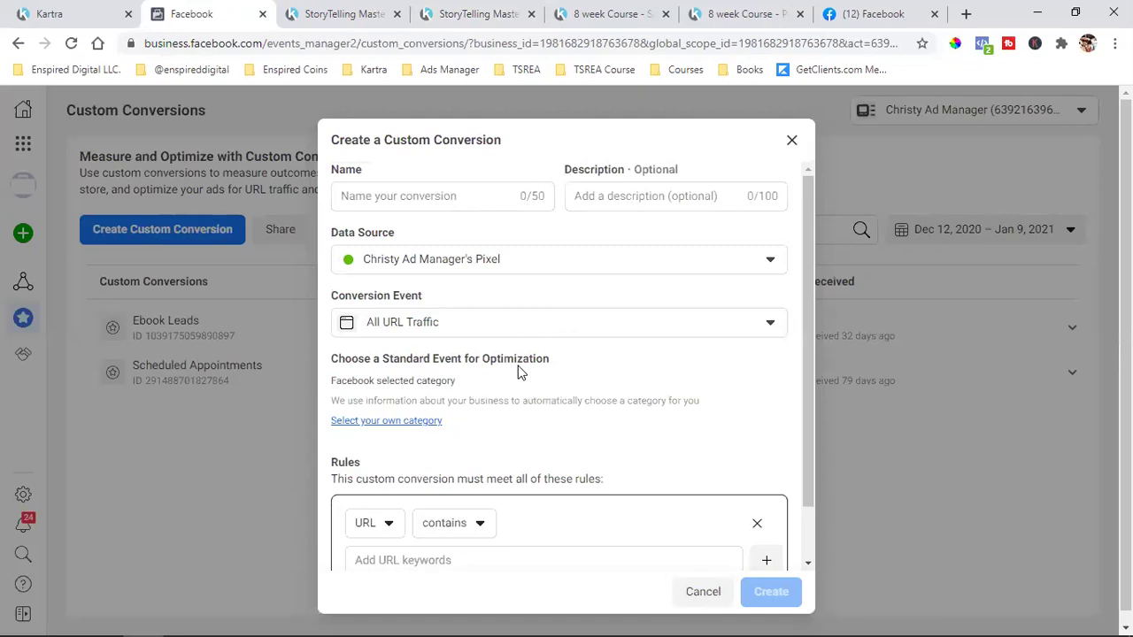
Name the new custom conversion "Storytelling Leads".
left_click(458, 10)
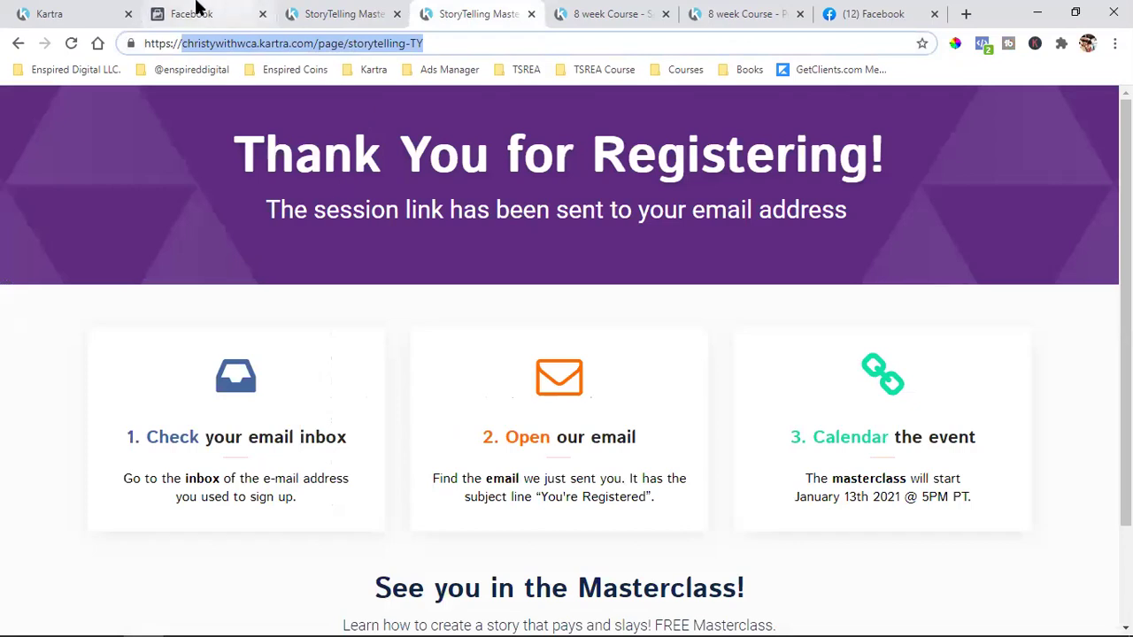
left_click(199, 12)
left_click(397, 195)
type("s")
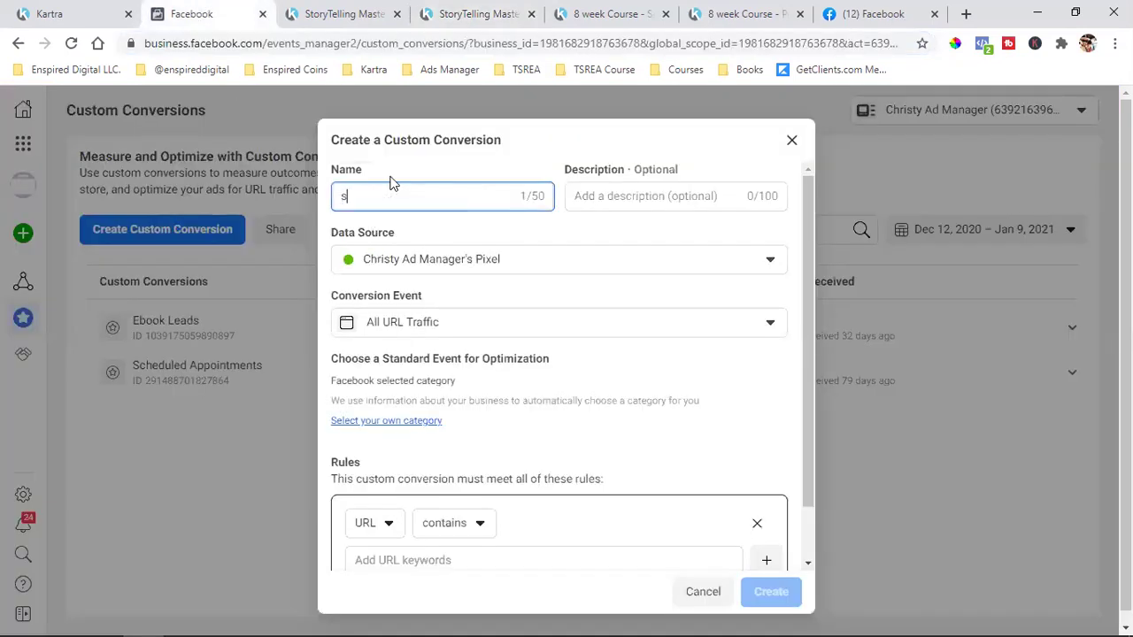
type("TORYTELLING")
key("BackSpace")
key("BackSpace")
key("BackSpace")
key("BackSpace")
key("BackSpace")
key("BackSpace")
key("BackSpace")
key("BackSpace")
key("BackSpace")
key("BackSpace")
key("BackSpace")
key("BackSpace")
type("Storytelling Leads")
Keep All URL Traffic as the conversion event and choose Lead as the standard event for optimization.
left_click(461, 12)
left_click(190, 13)
left_click(418, 326)
left_click(418, 325)
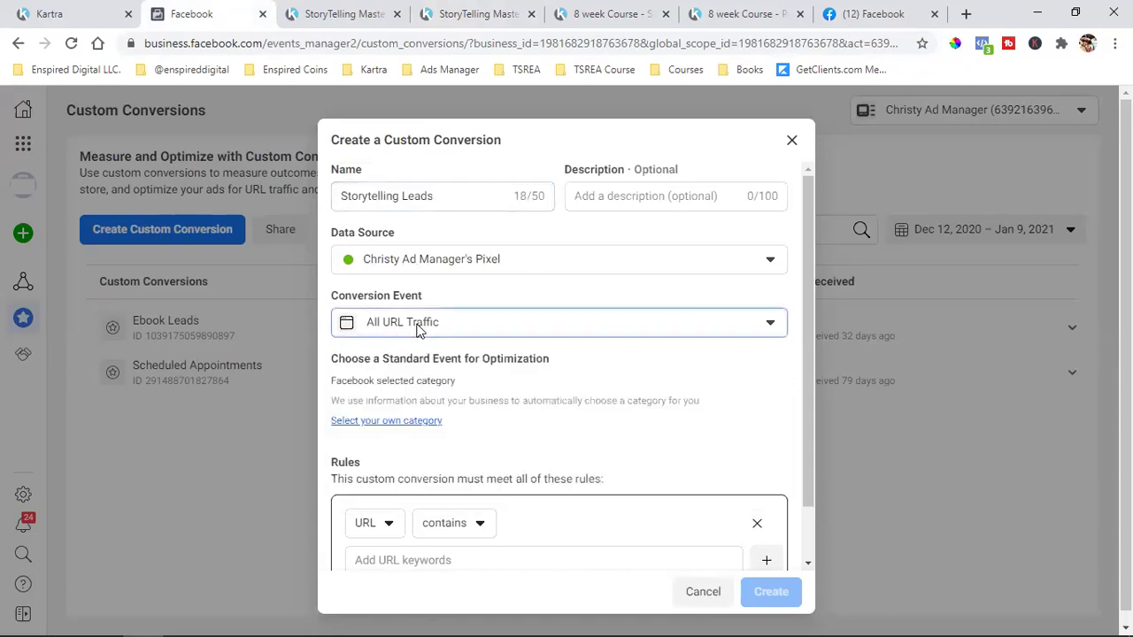
left_click(370, 424)
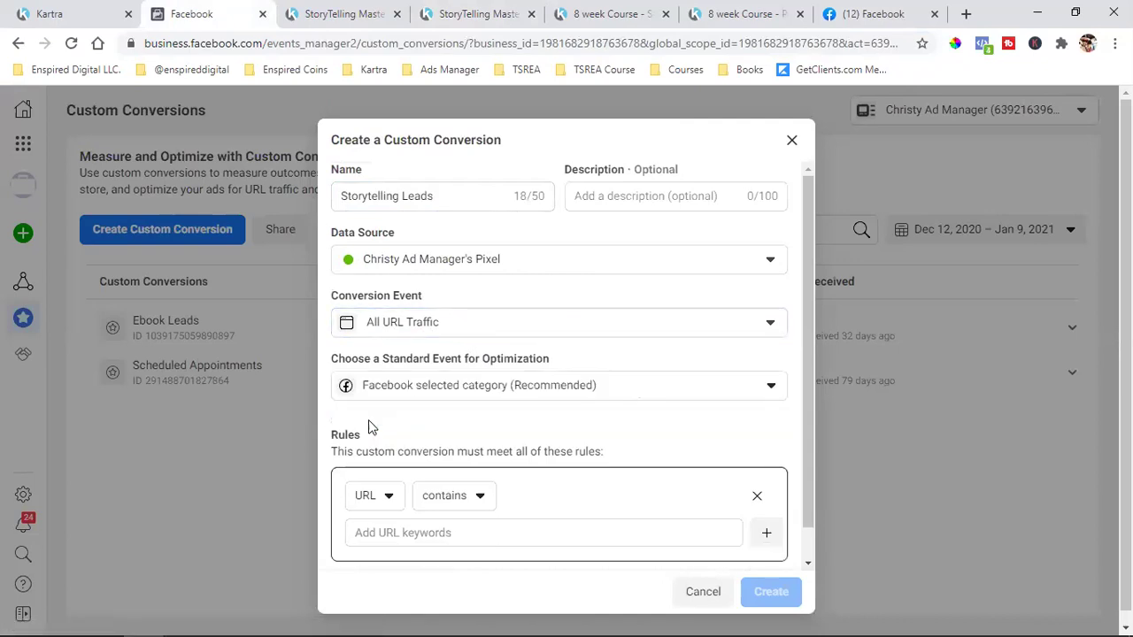
left_click(556, 389)
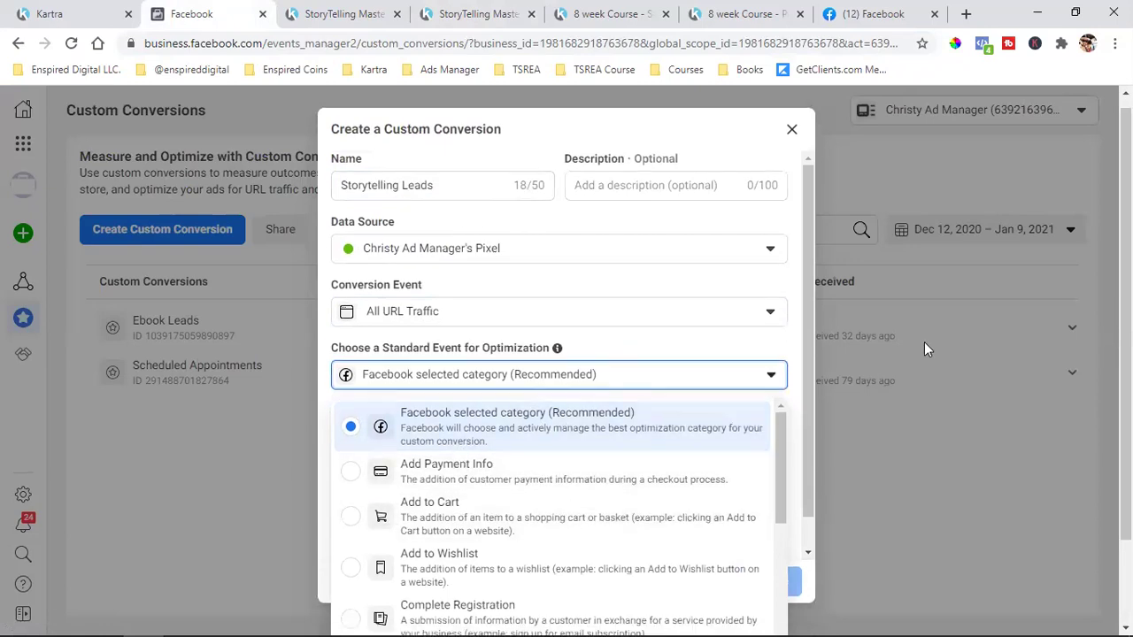
scroll(534, 383, "down", 2)
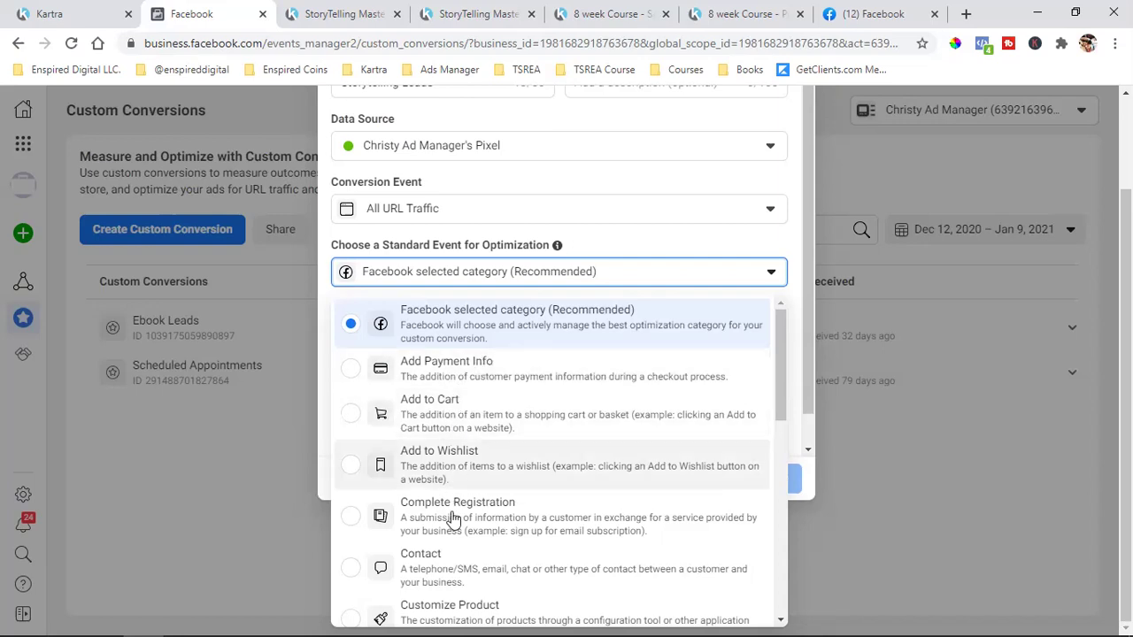
scroll(469, 480, "down", 3)
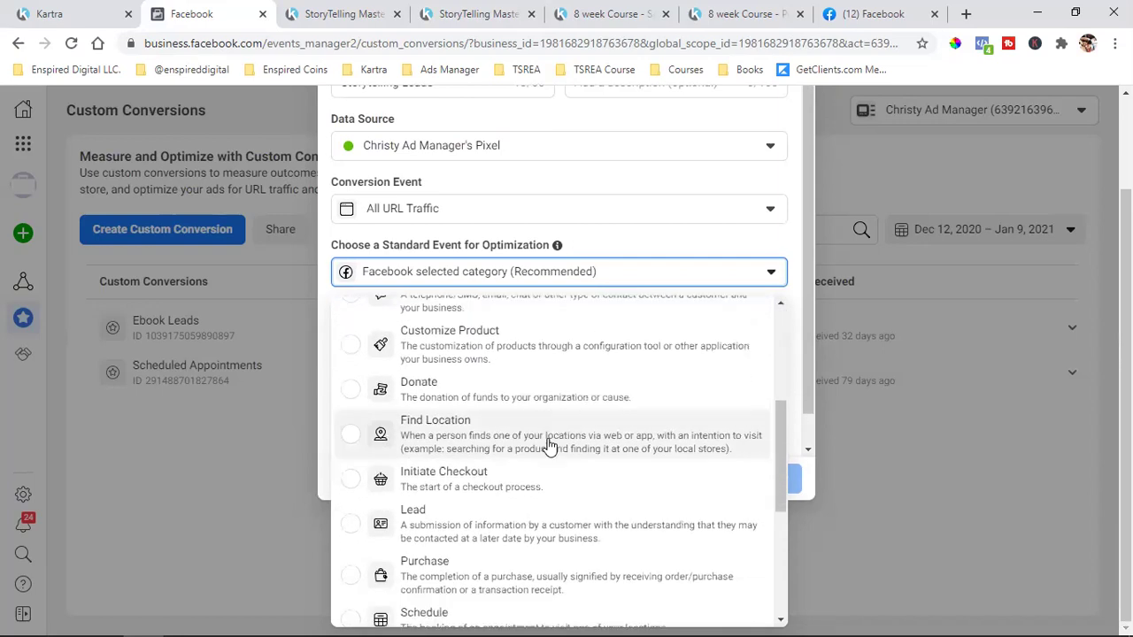
scroll(549, 446, "down", 1)
left_click(453, 471)
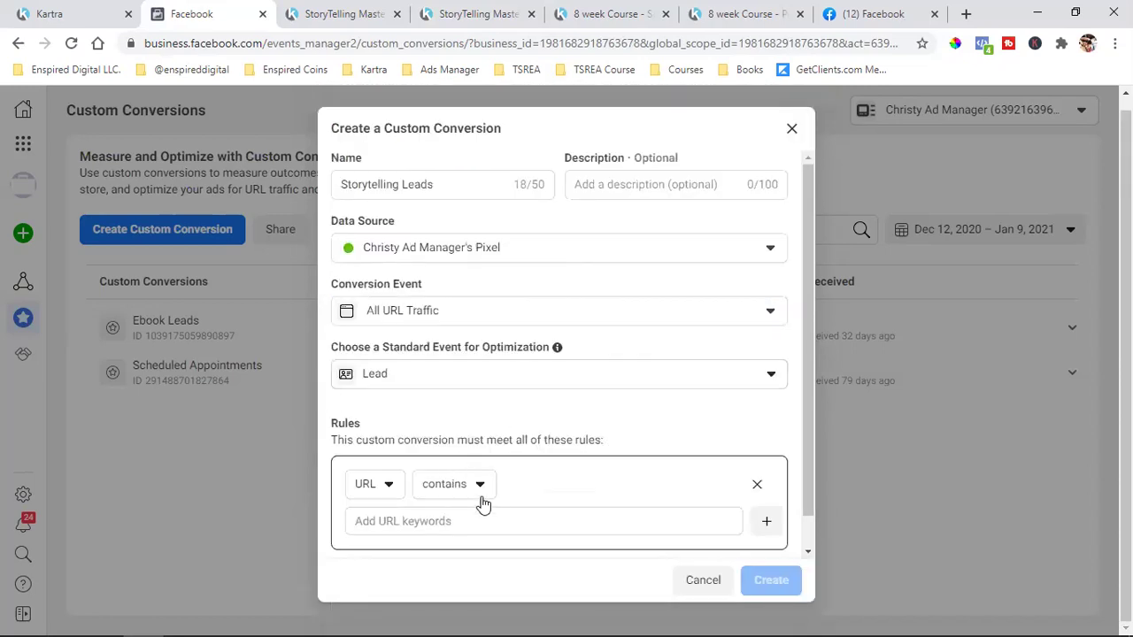
Add the copied storytelling-TY page address as the URL contains rule and create the custom conversion.
left_click(452, 522)
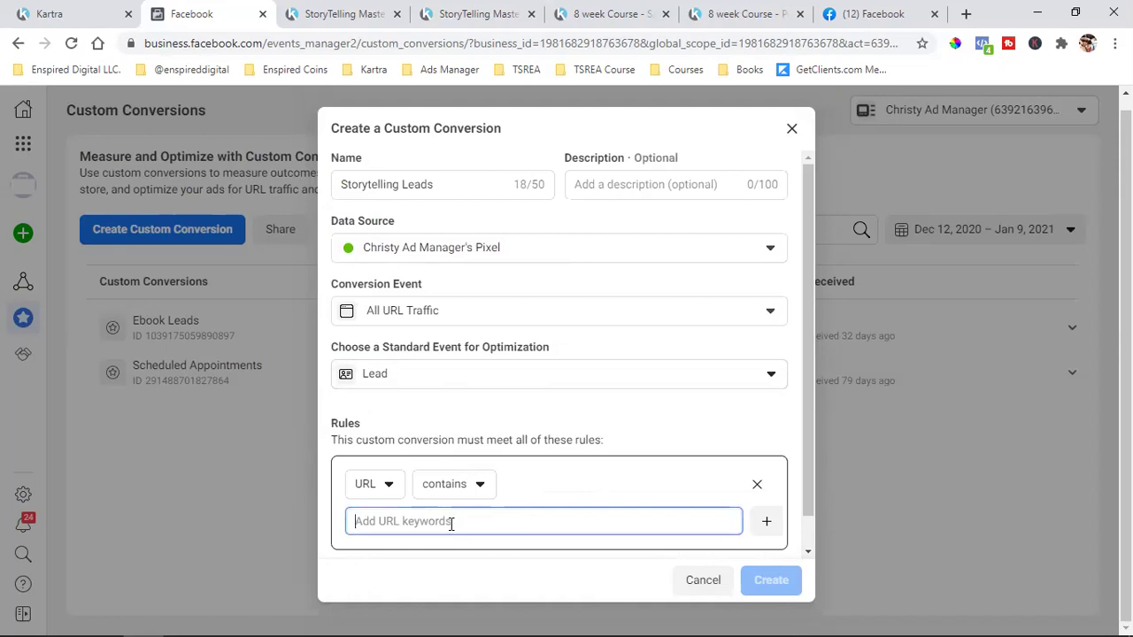
type("christywithwca.kartra.com/page/storytelling-TY")
scroll(594, 410, "down", 1)
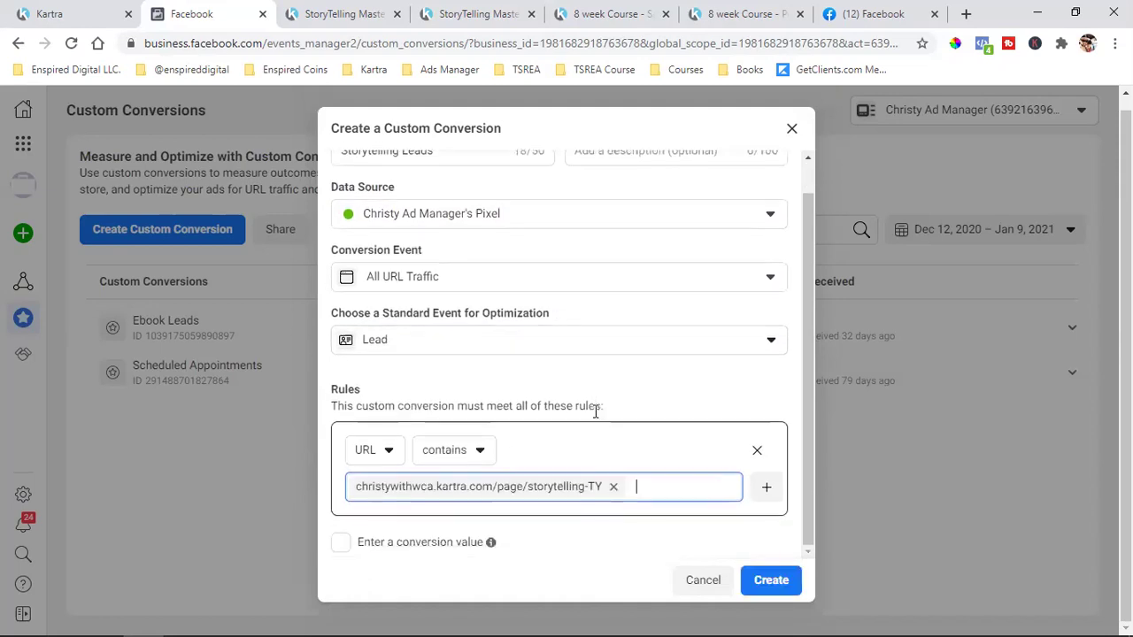
scroll(593, 409, "up", 1)
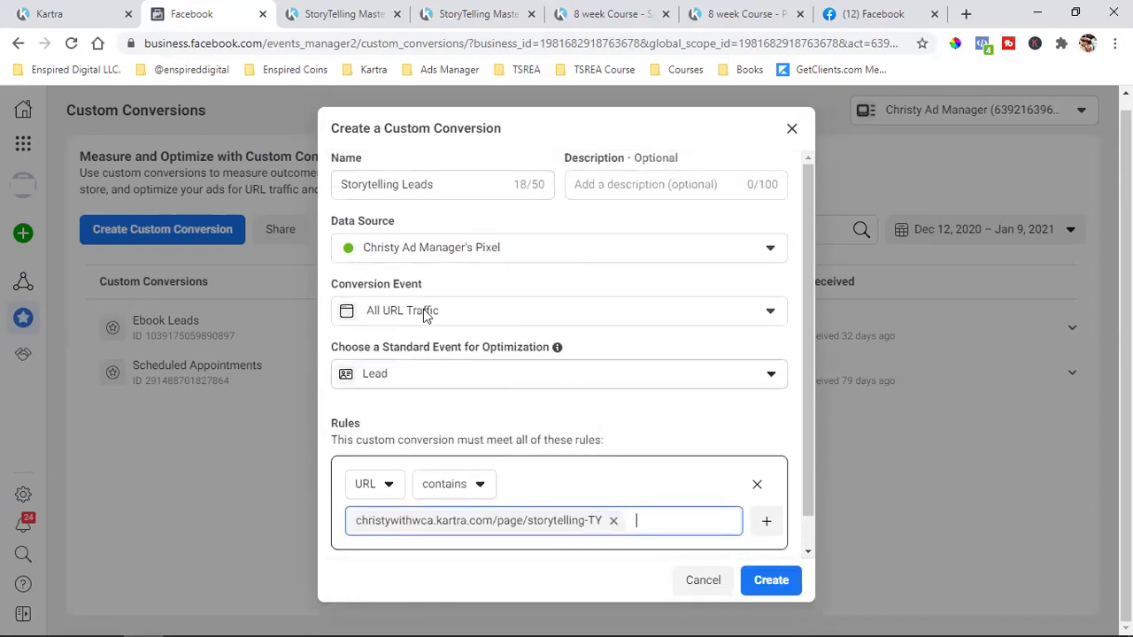
scroll(423, 309, "down", 1)
left_click(771, 581)
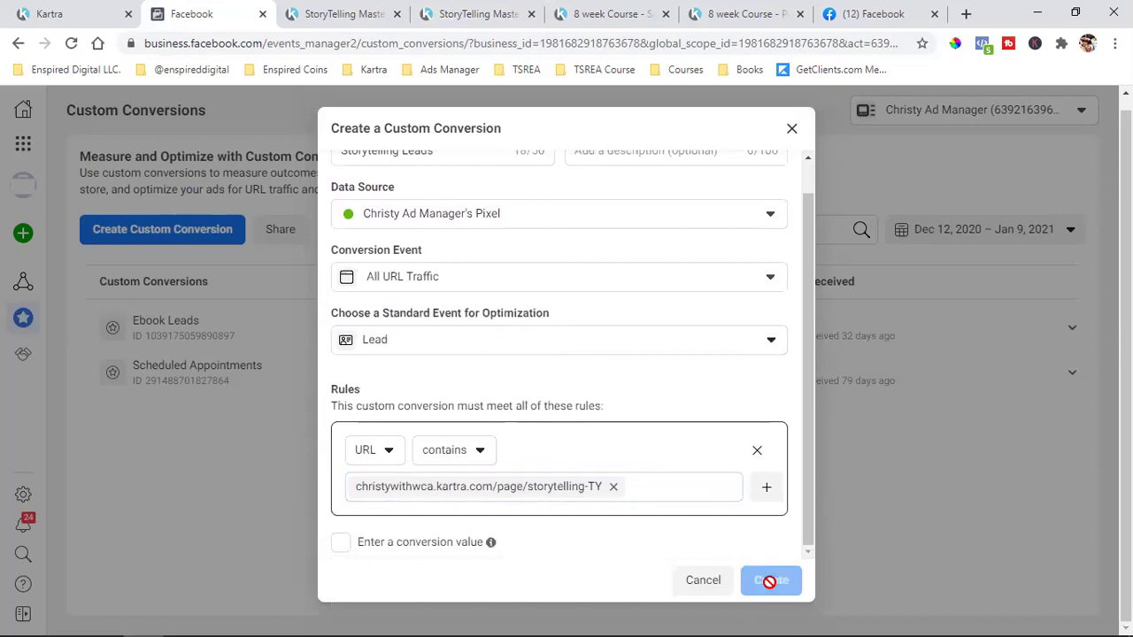
left_click(791, 409)
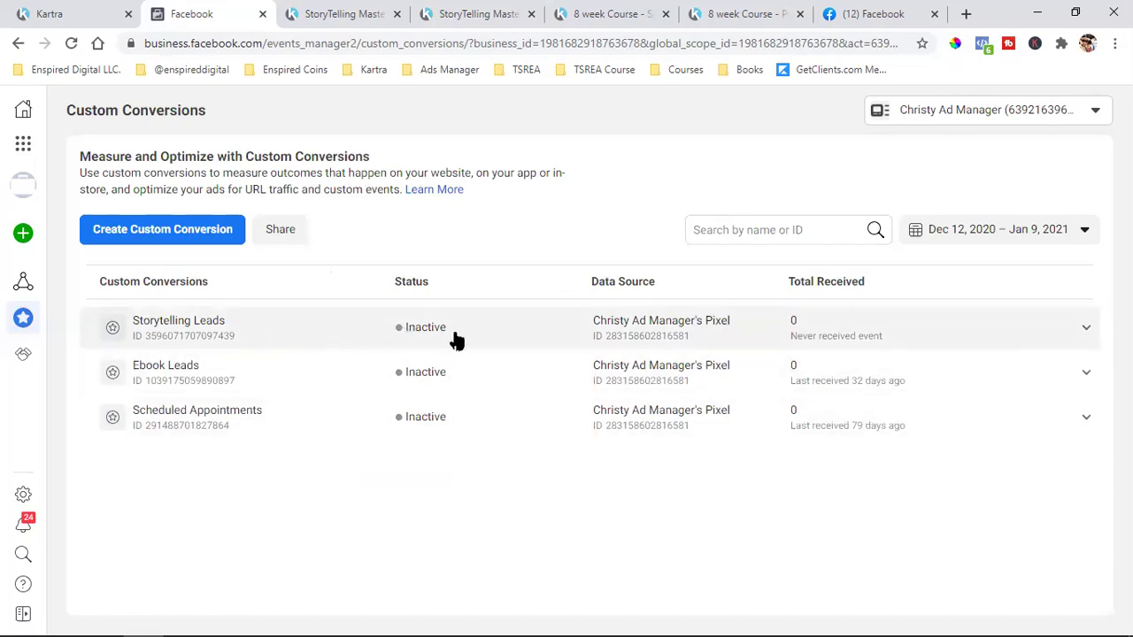
Reload the masterclass thank-you page and inspect its pixel events in Facebook Pixel Helper.
left_click(343, 10)
left_click(469, 17)
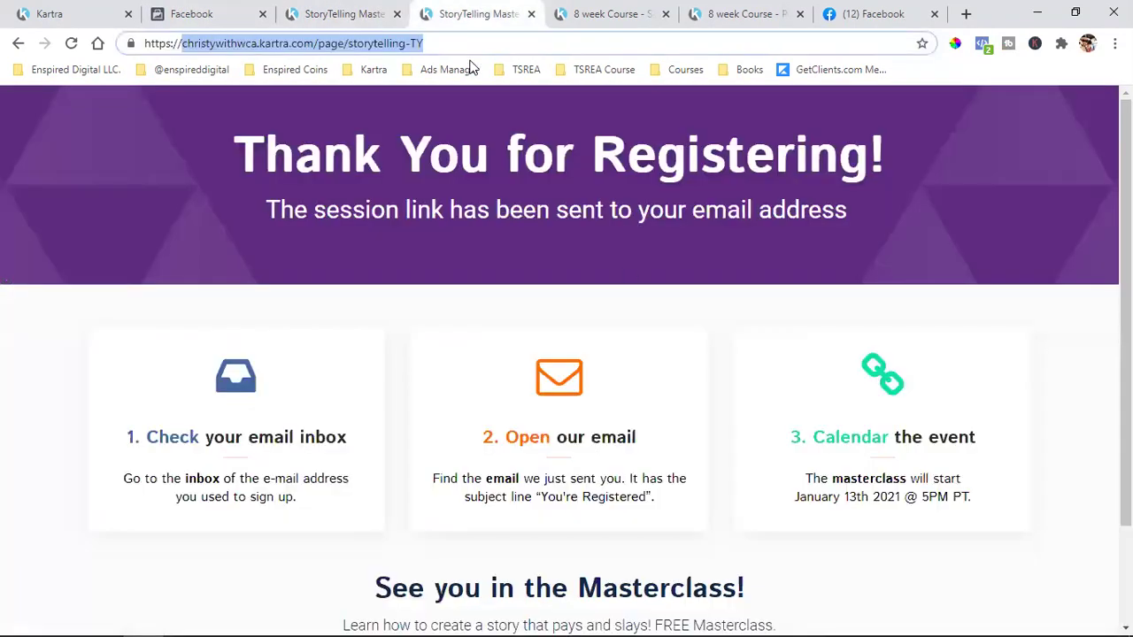
left_click(675, 306)
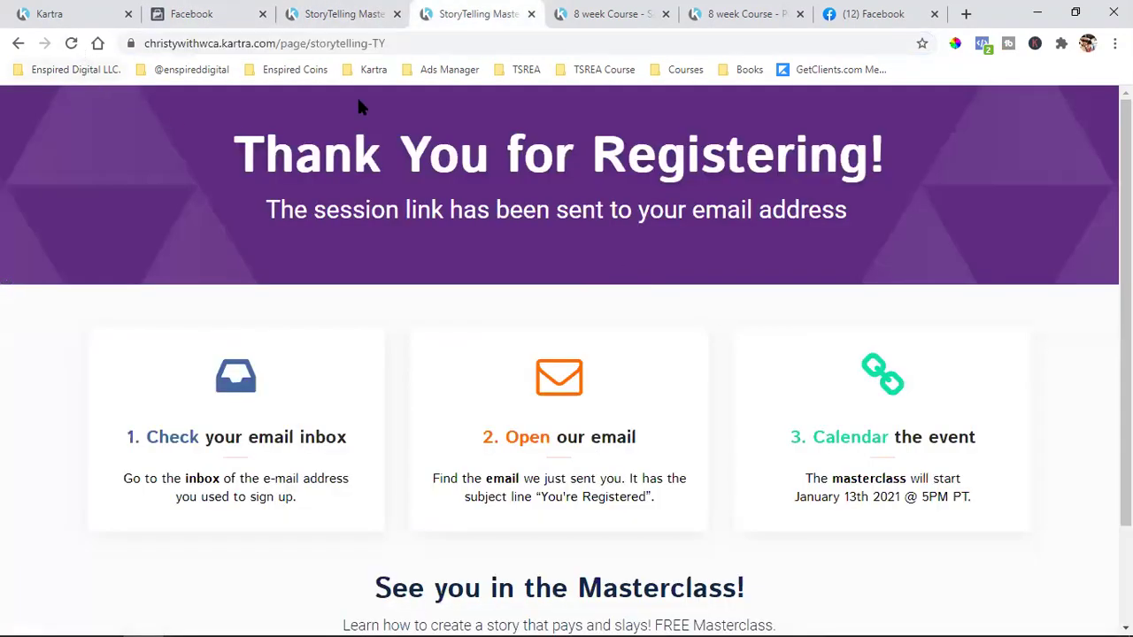
left_click(71, 44)
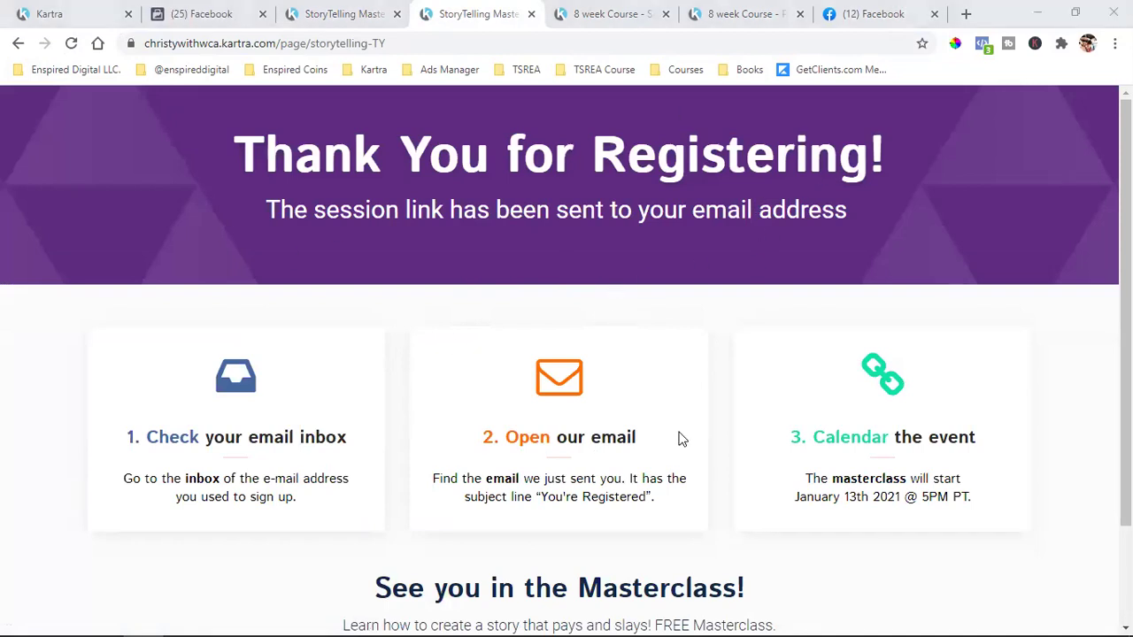
left_click(983, 44)
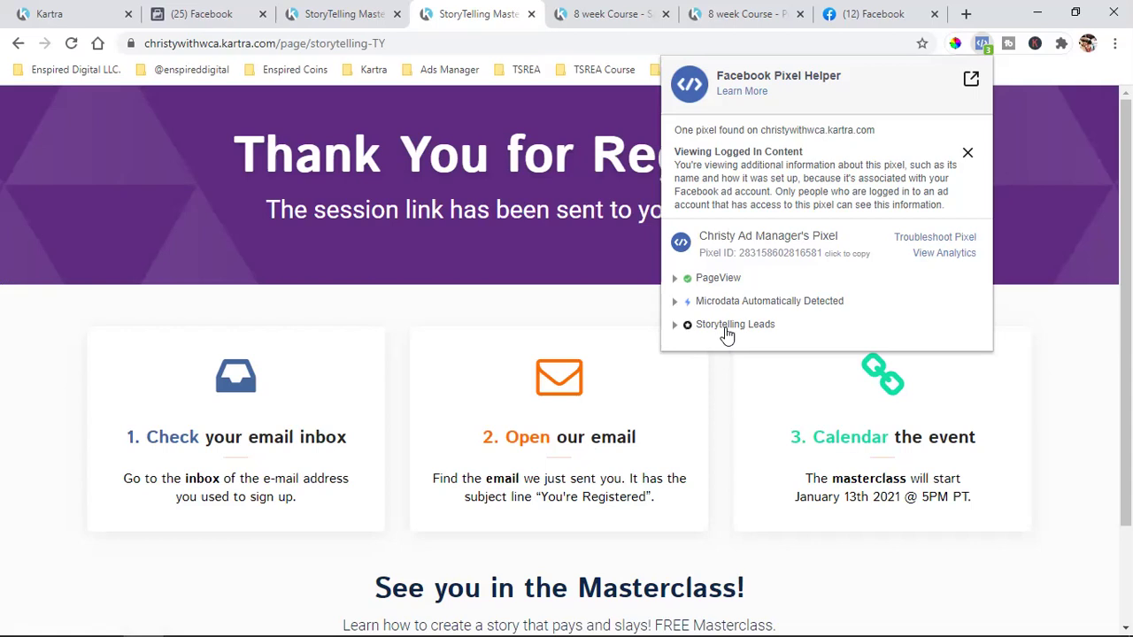
Refresh the custom conversions list to check the status of Storytelling Leads, and revisit the masterclass pages.
left_click(195, 7)
left_click(72, 44)
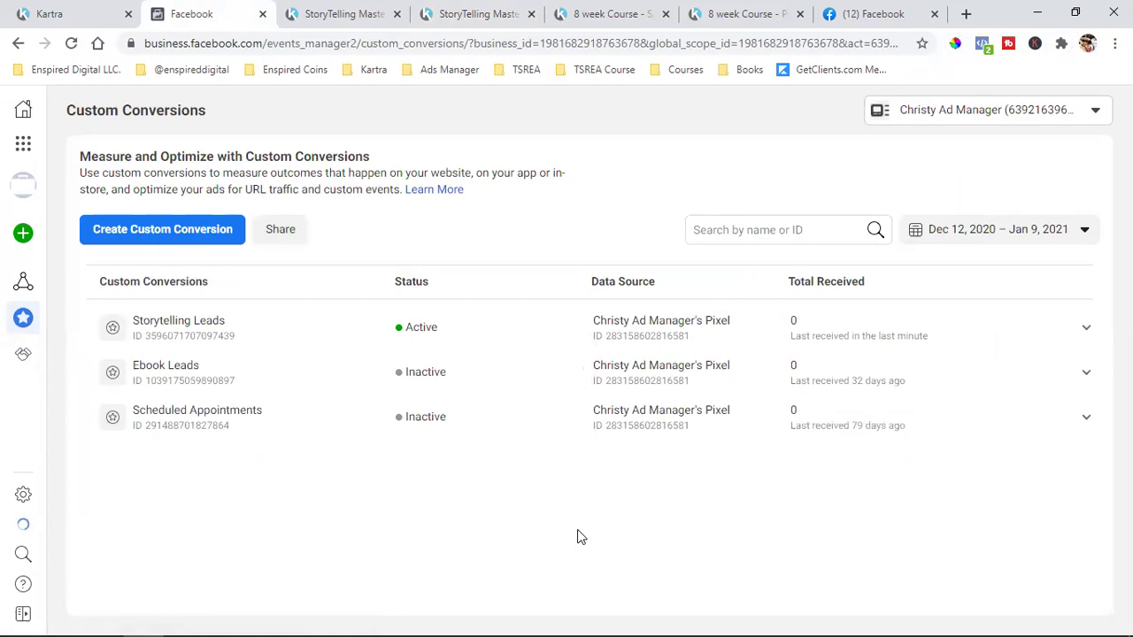
left_click(350, 11)
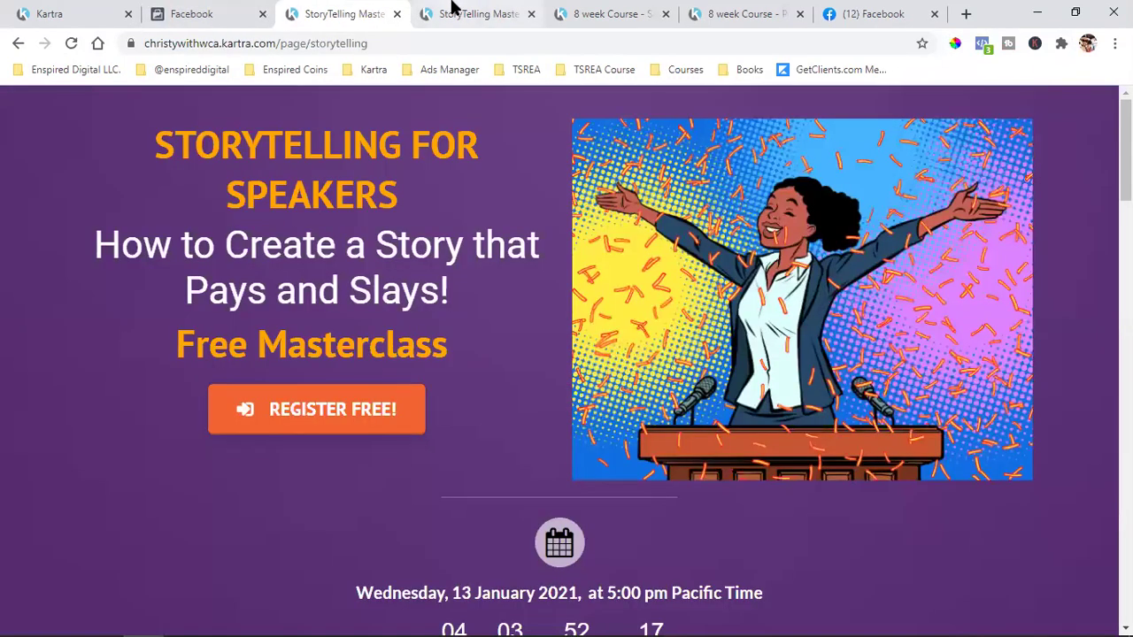
left_click(451, 7)
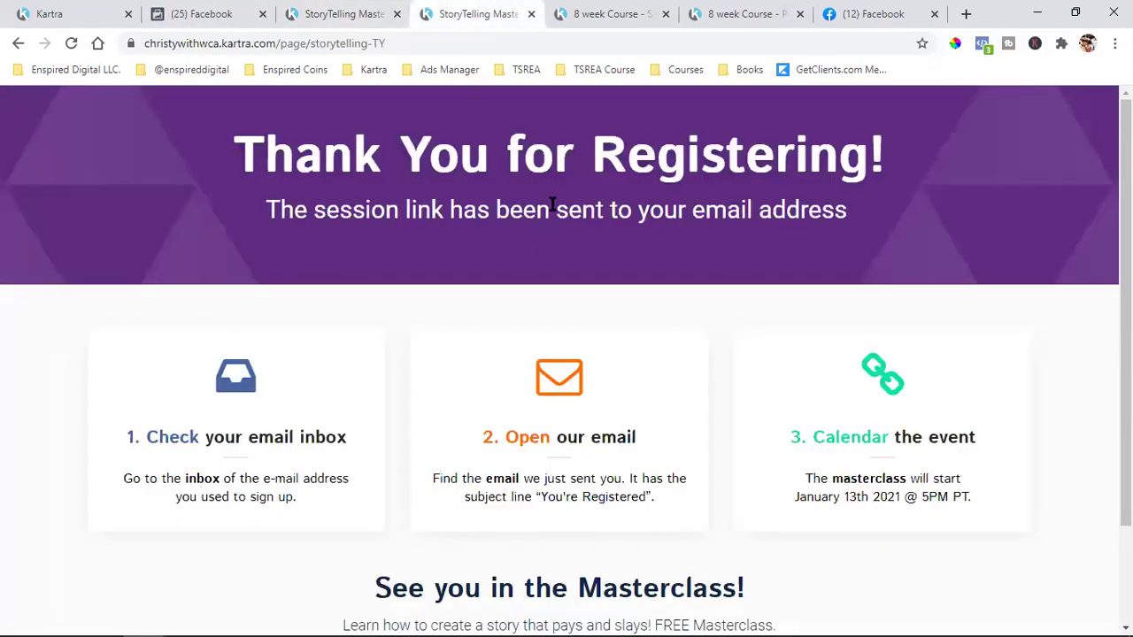
Start another custom conversion in Events Manager and close the masterclass thank-you page.
left_click(171, 7)
left_click(182, 229)
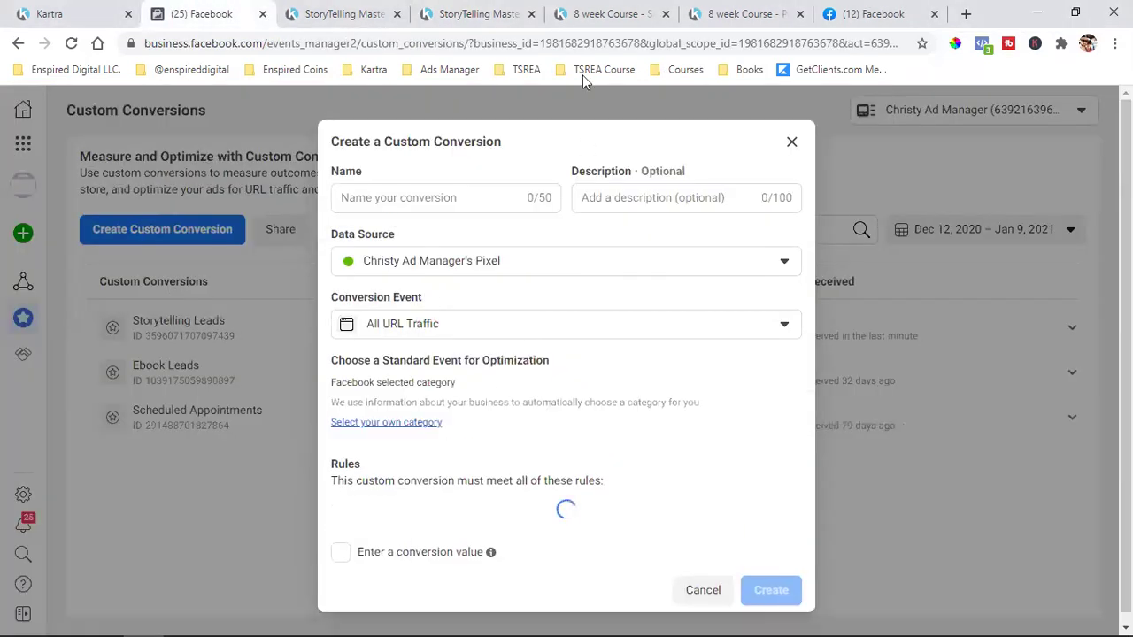
left_click(467, 13)
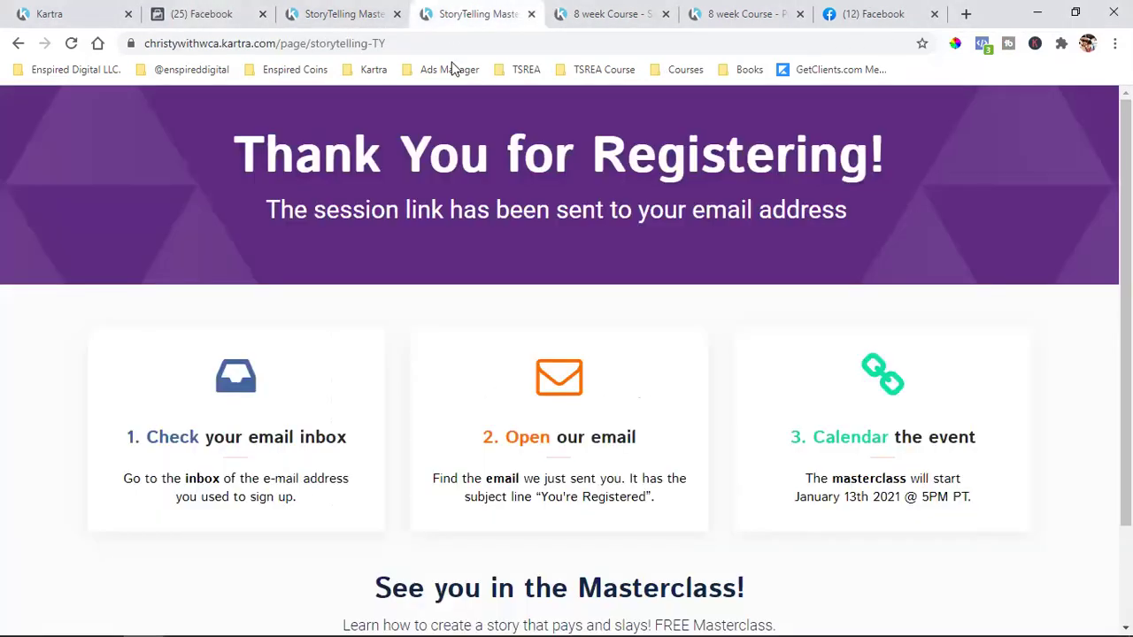
left_click(531, 14)
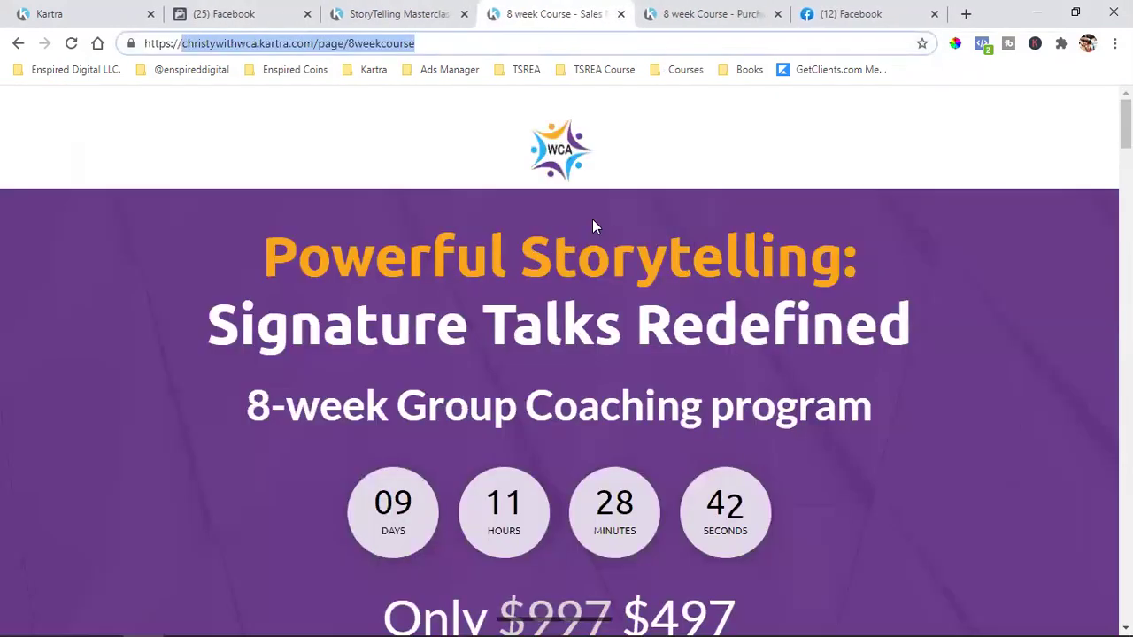
Examine the page addresses of the 8-week course sales page and its purchase confirmation page.
left_click(354, 216)
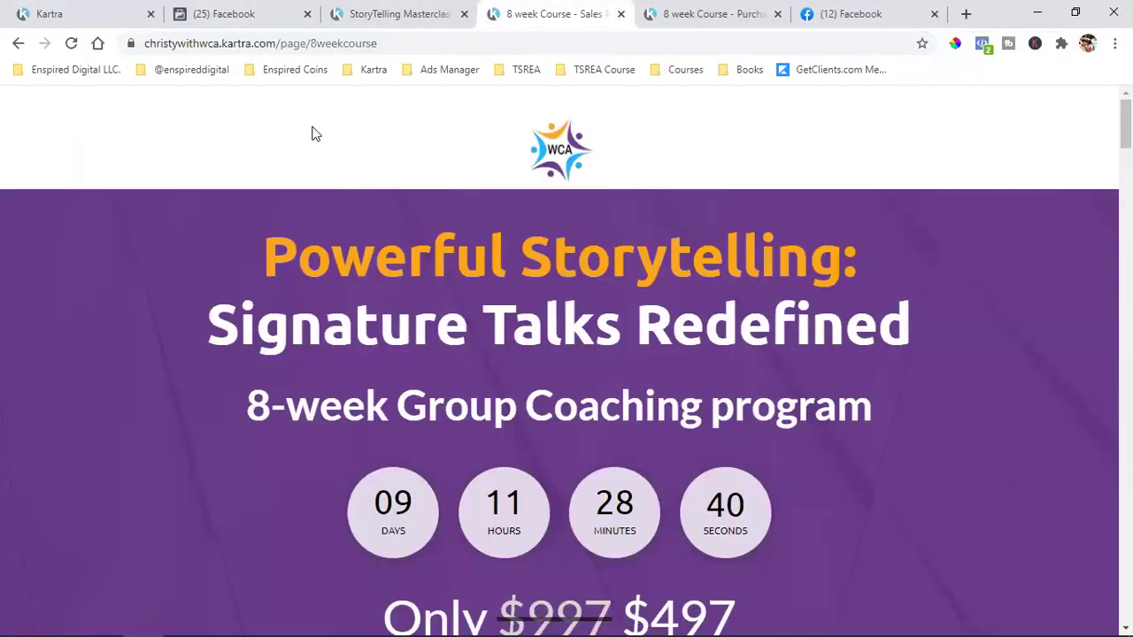
left_click(328, 42)
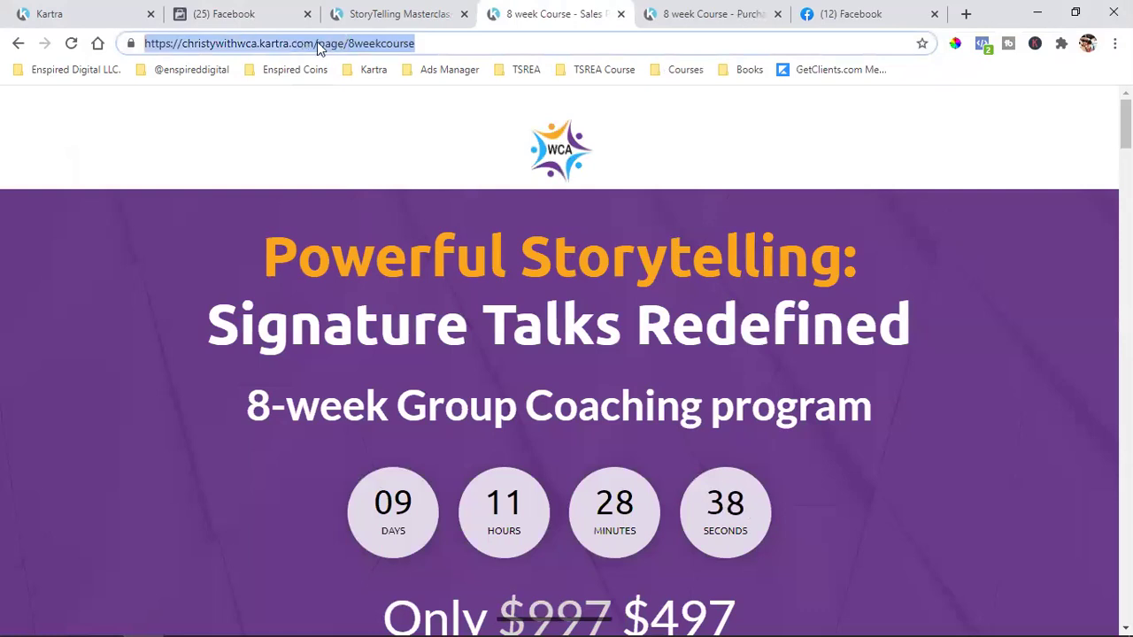
left_click(183, 43)
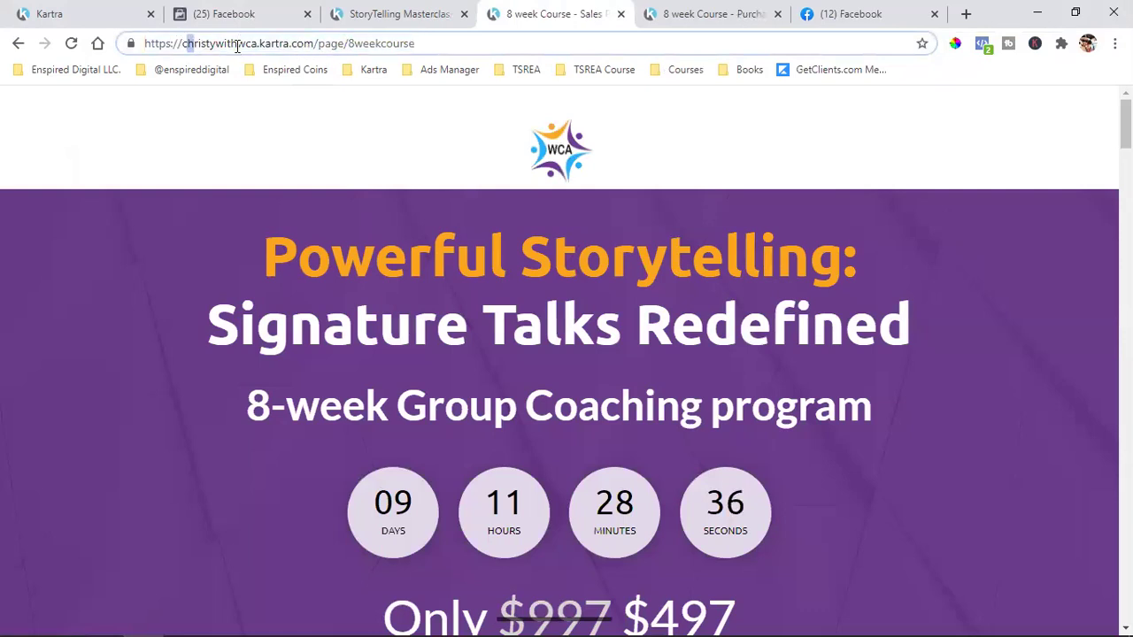
left_click(186, 43)
left_click_drag(183, 43, 590, 57)
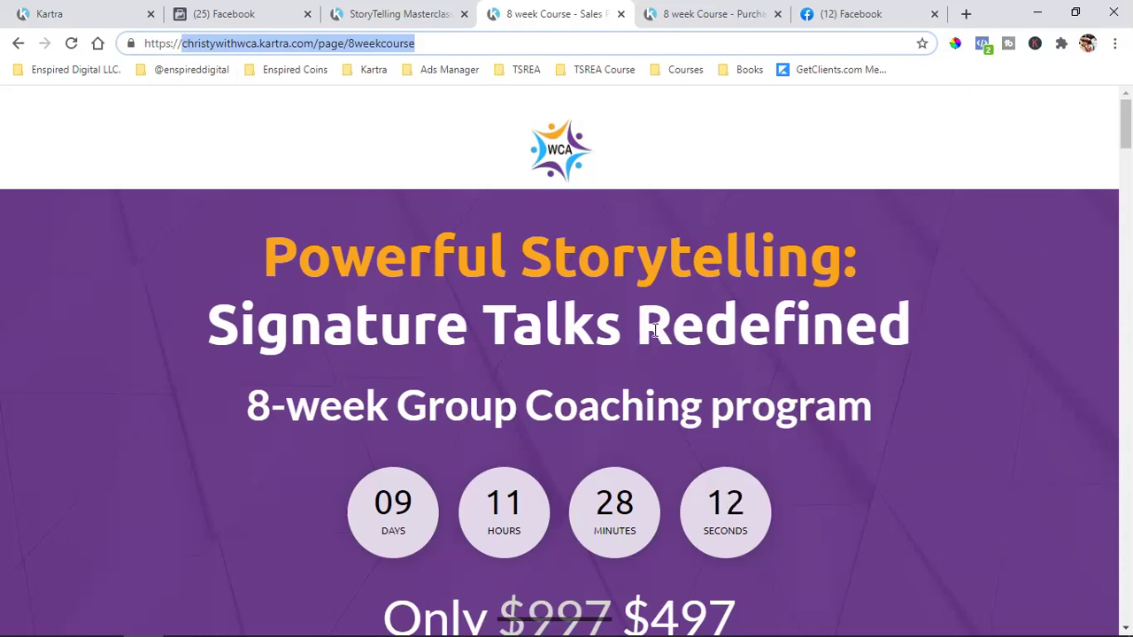
left_click(684, 11)
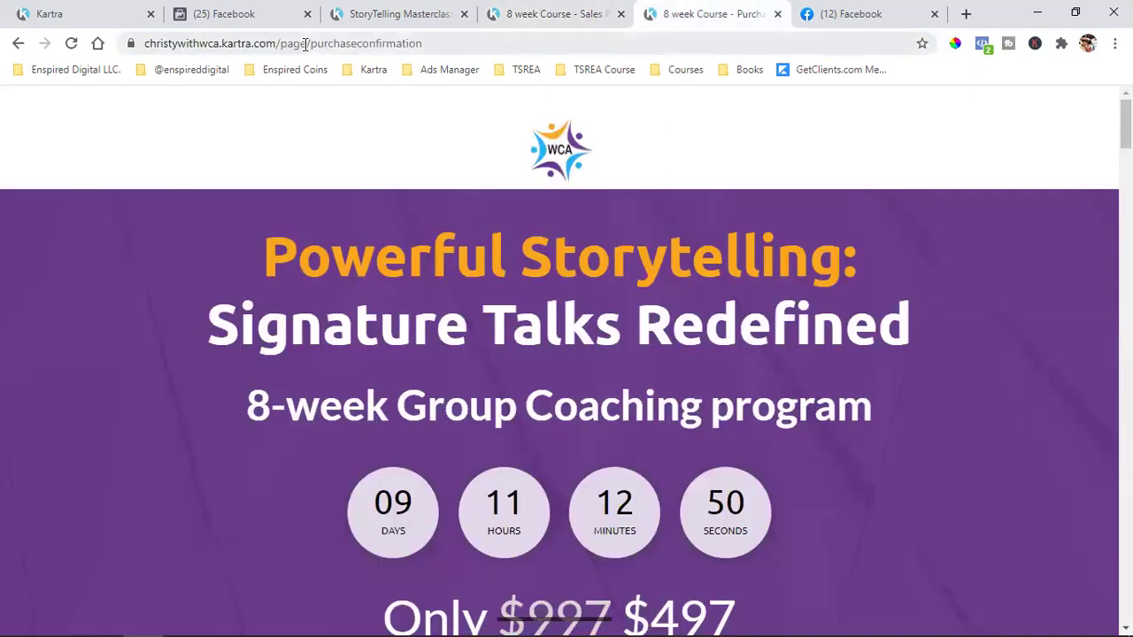
left_click(310, 44)
triple_click(343, 45)
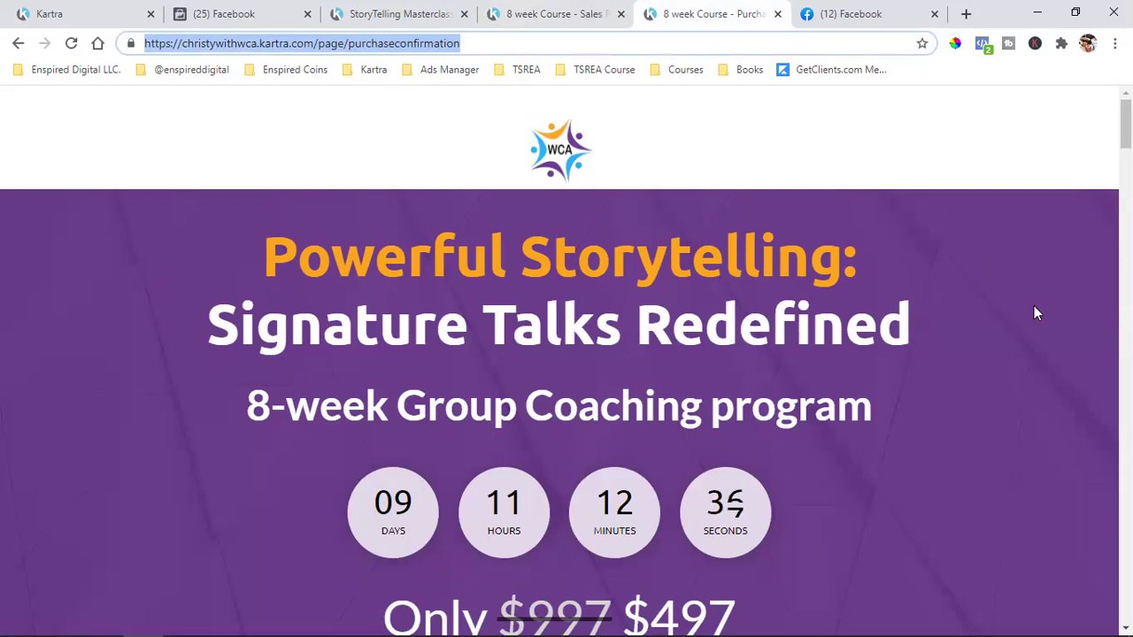
left_click(574, 11)
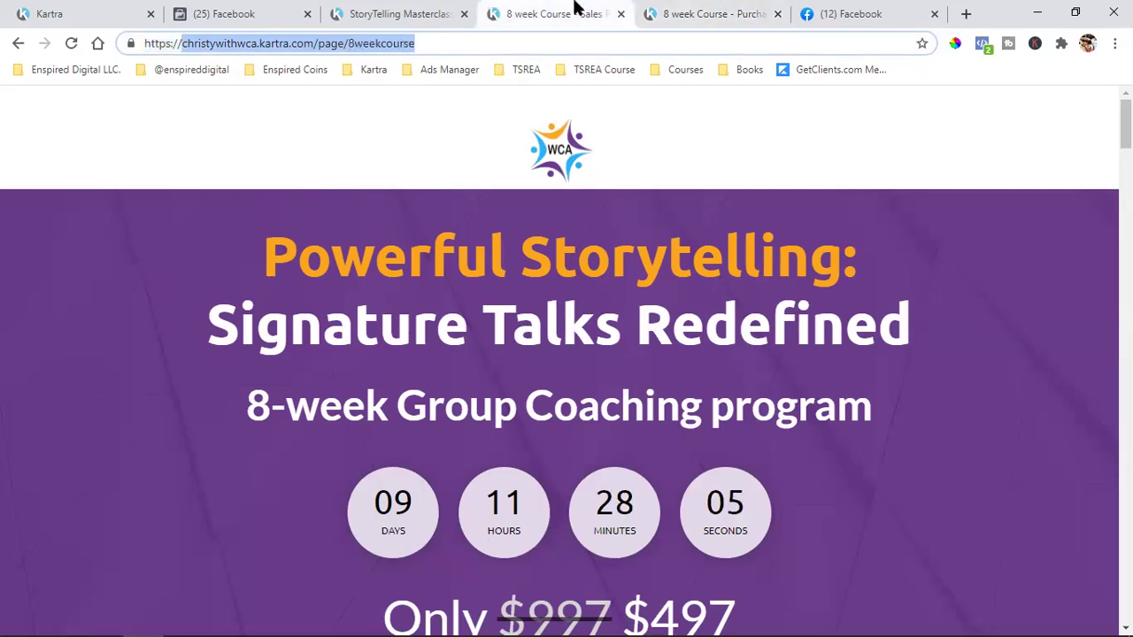
left_click(452, 11)
left_click(513, 9)
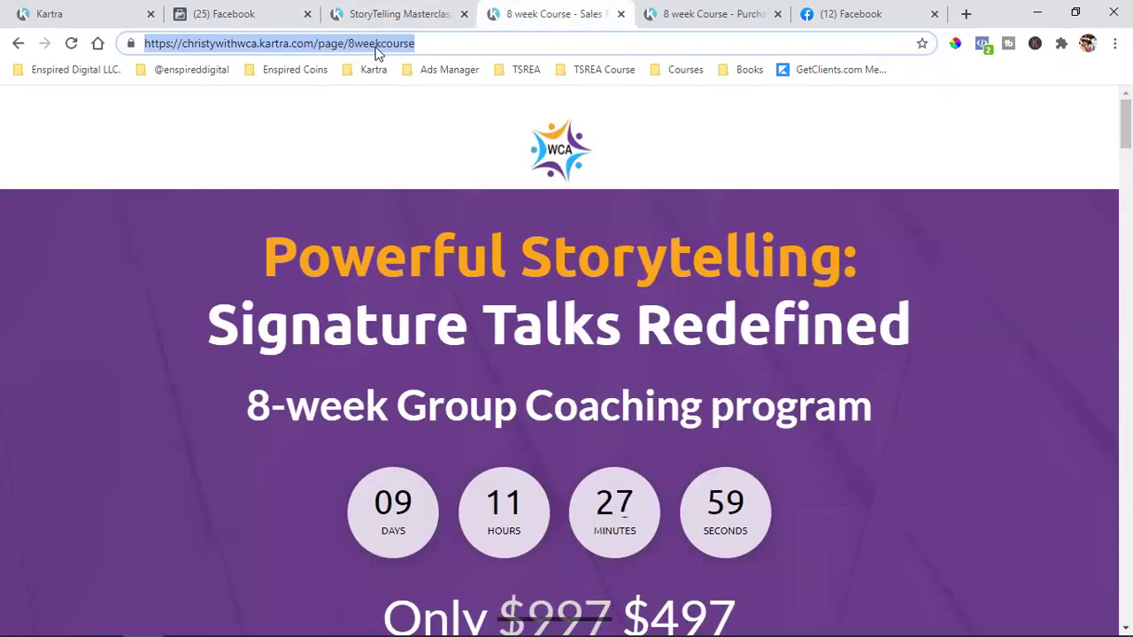
left_click(669, 11)
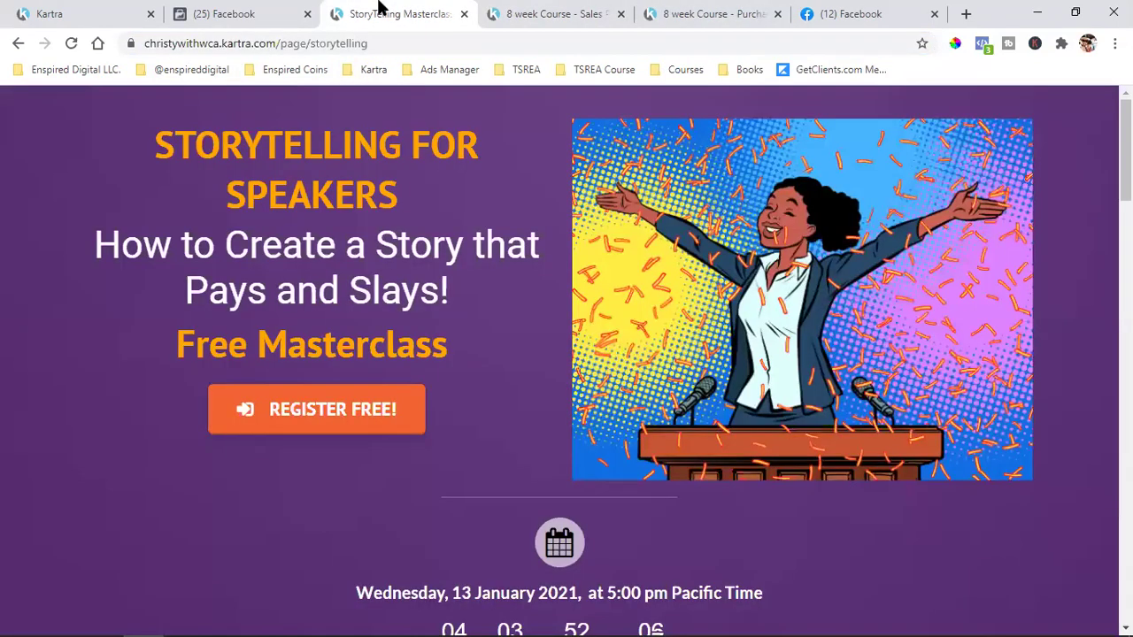
left_click(383, 11)
left_click(464, 14)
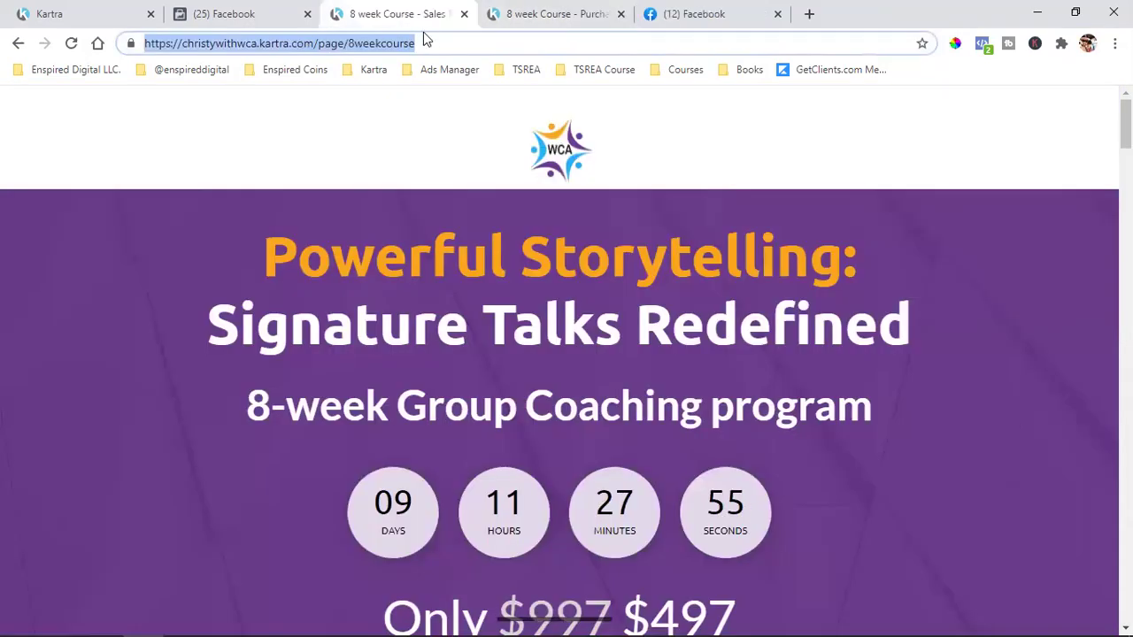
left_click(347, 43)
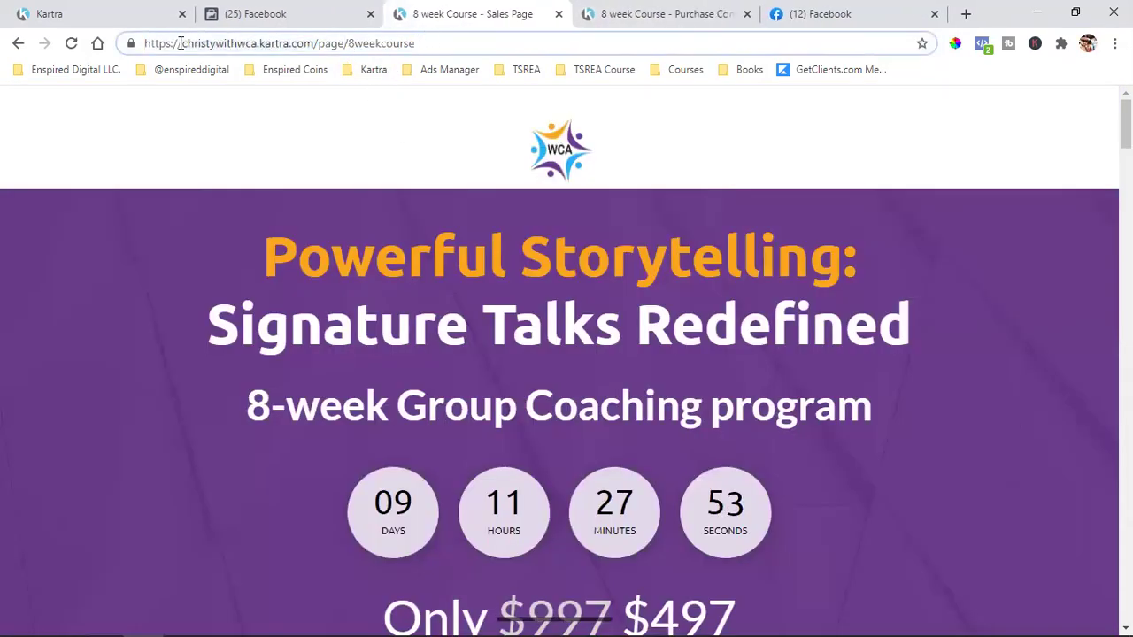
left_click_drag(182, 44, 292, 44)
left_click_drag(398, 40, 413, 44)
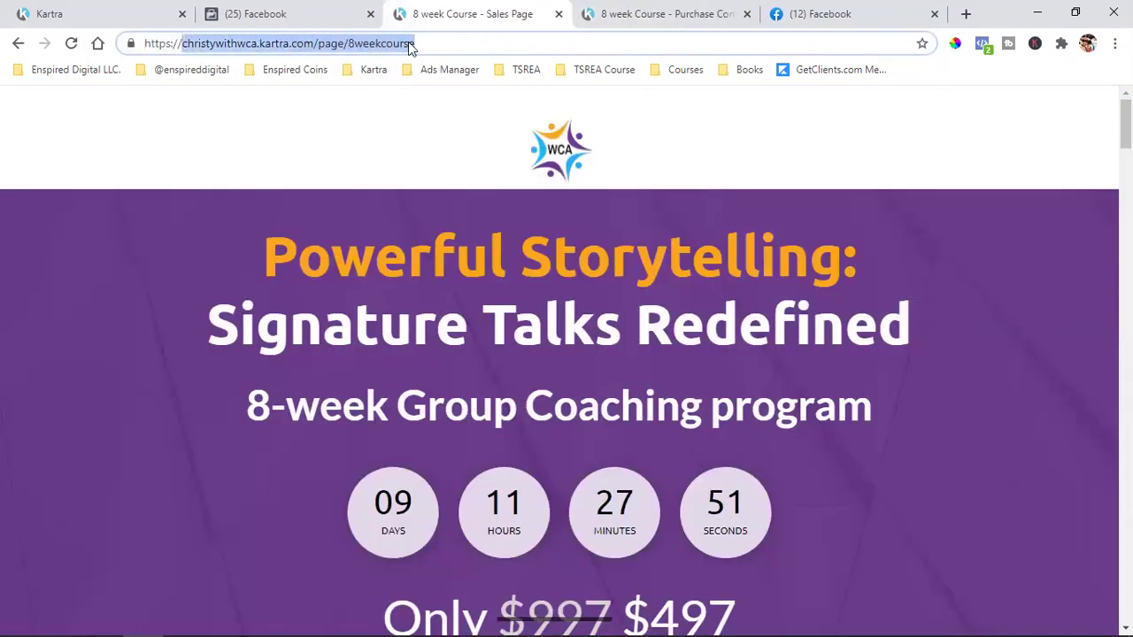
right_click(333, 44)
left_click(376, 136)
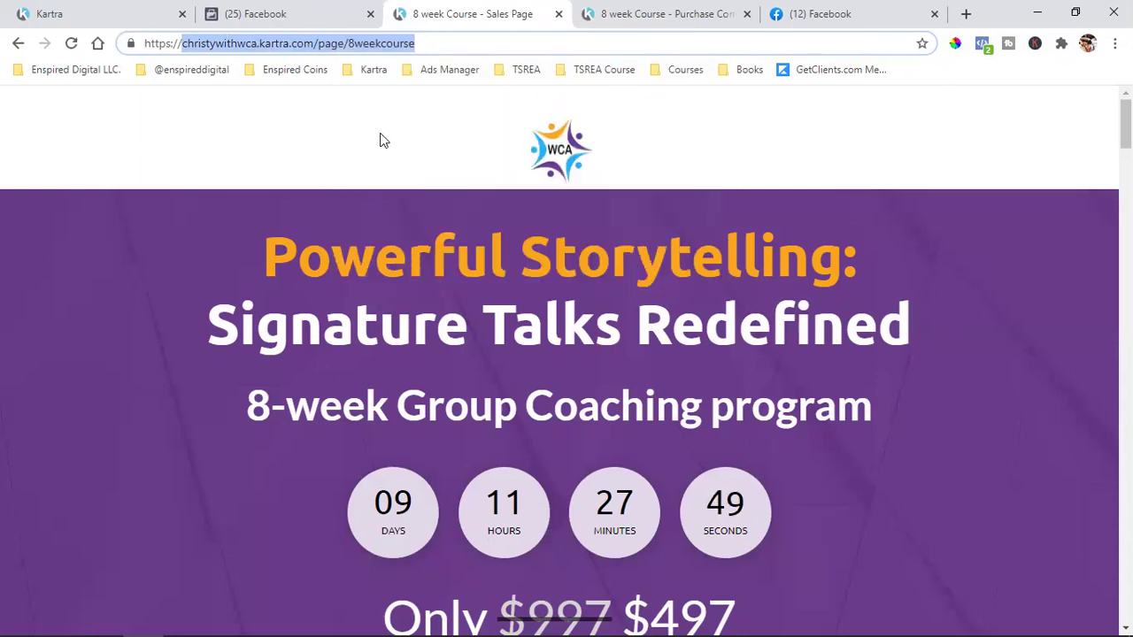
Name the new custom conversion "Storytelling Sales Page (ATC)" in Events Manager.
left_click(328, 11)
left_click(404, 194)
type("Stor")
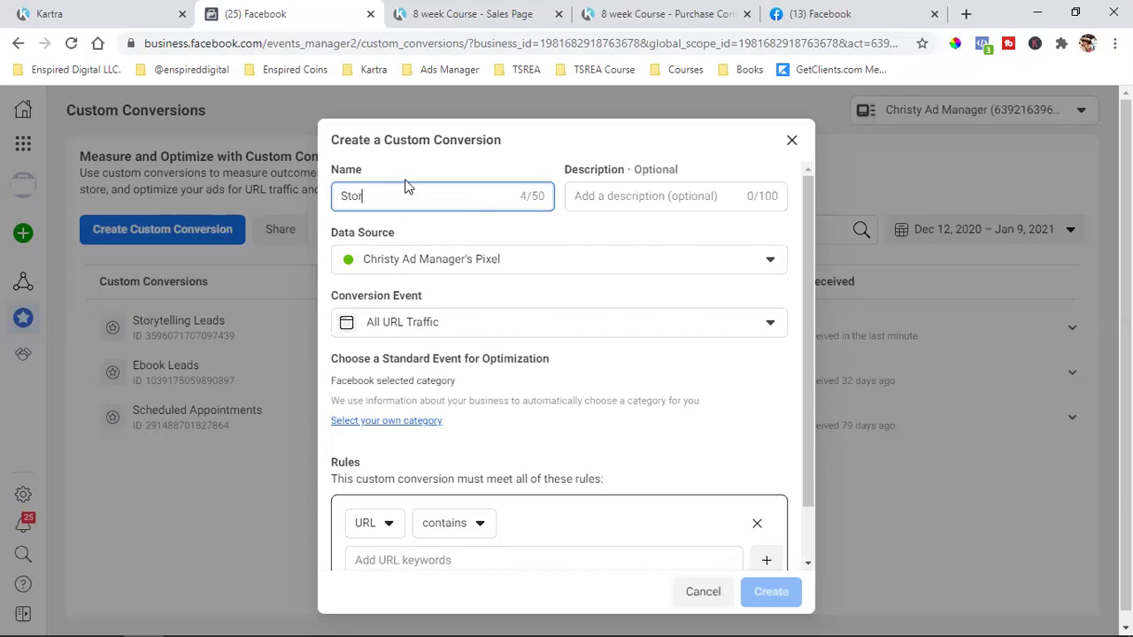
type("ytelling Slaes Page")
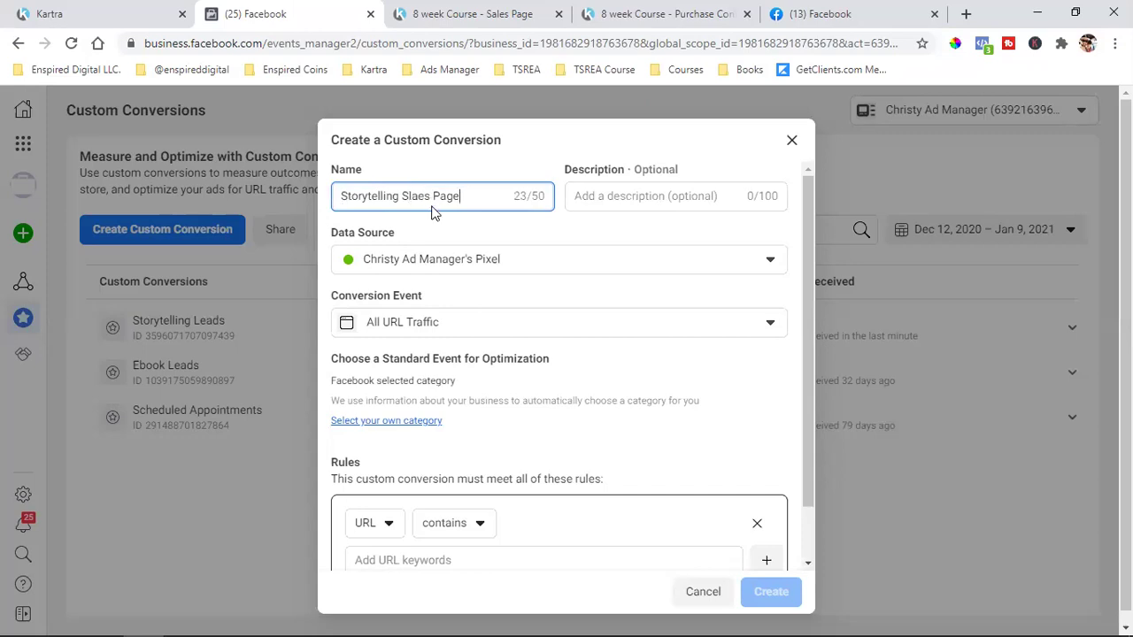
left_click(430, 191)
key("BackSpace")
key("BackSpace")
key("BackSpace")
key("BackSpace")
type("ales")
left_click(458, 193)
type("(ATC)")
Choose Add to Cart as the custom conversion's standard event for optimization, and check the sales page.
left_click(363, 423)
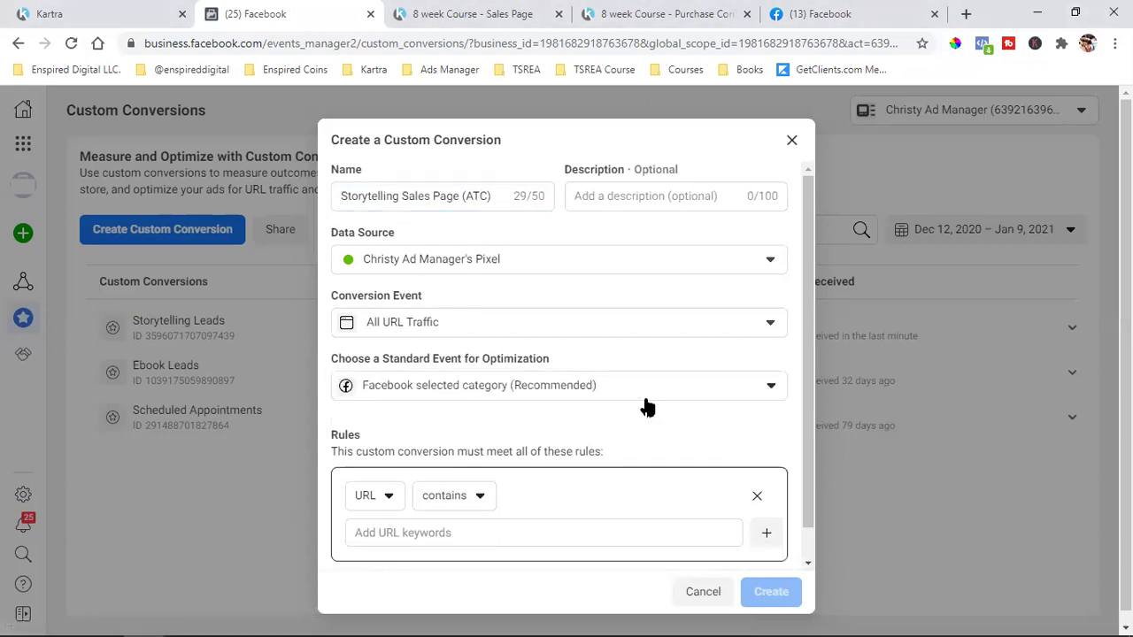
left_click(671, 385)
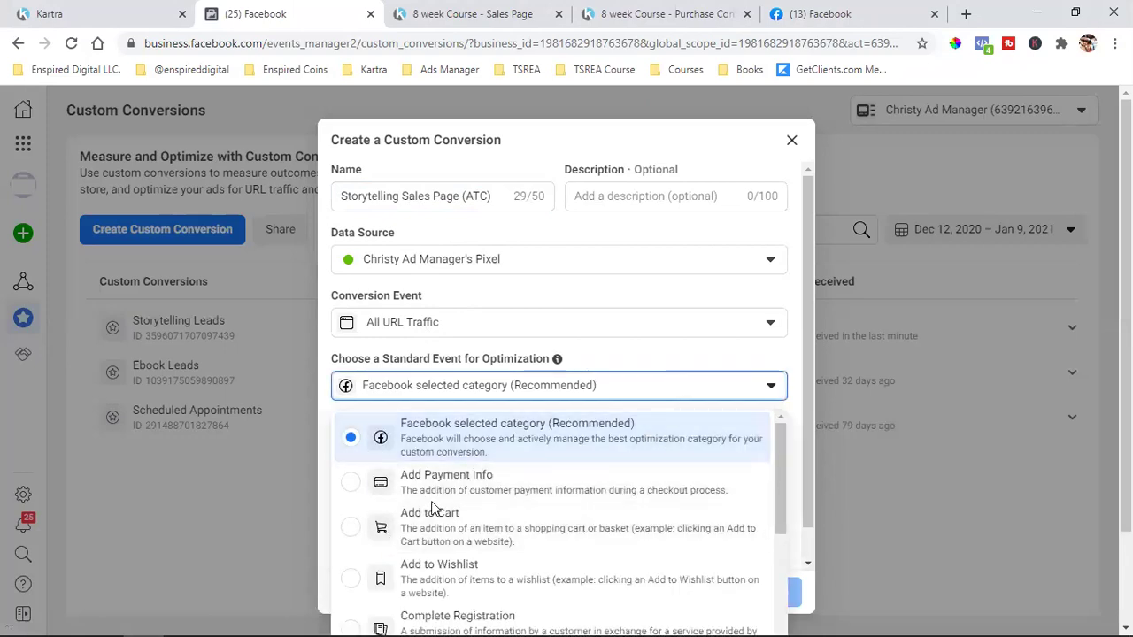
left_click(478, 536)
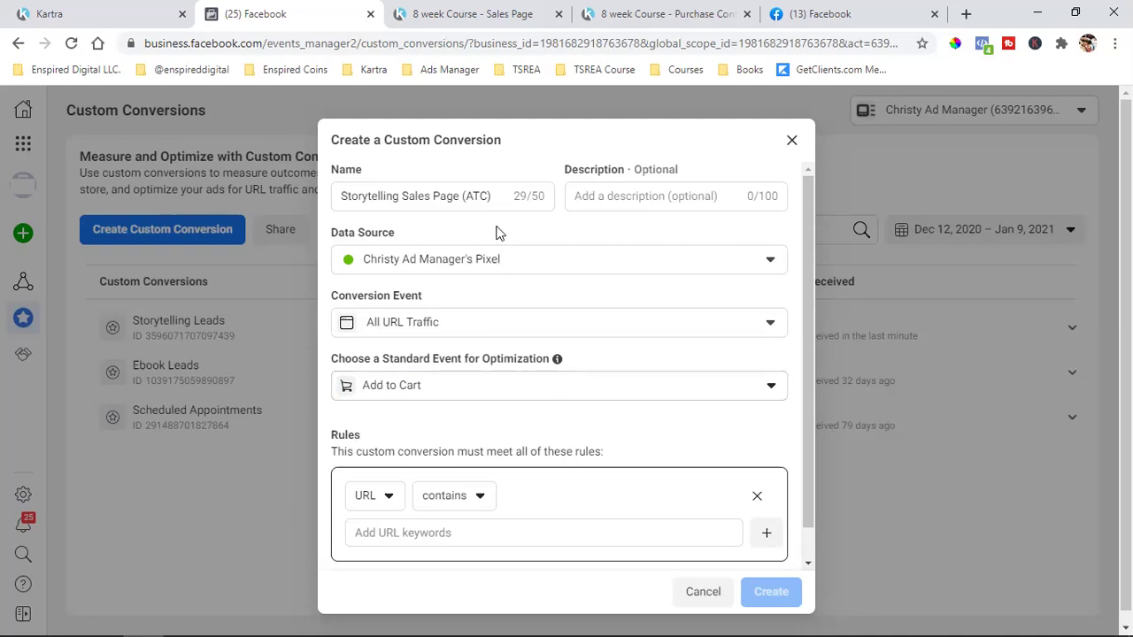
left_click(438, 10)
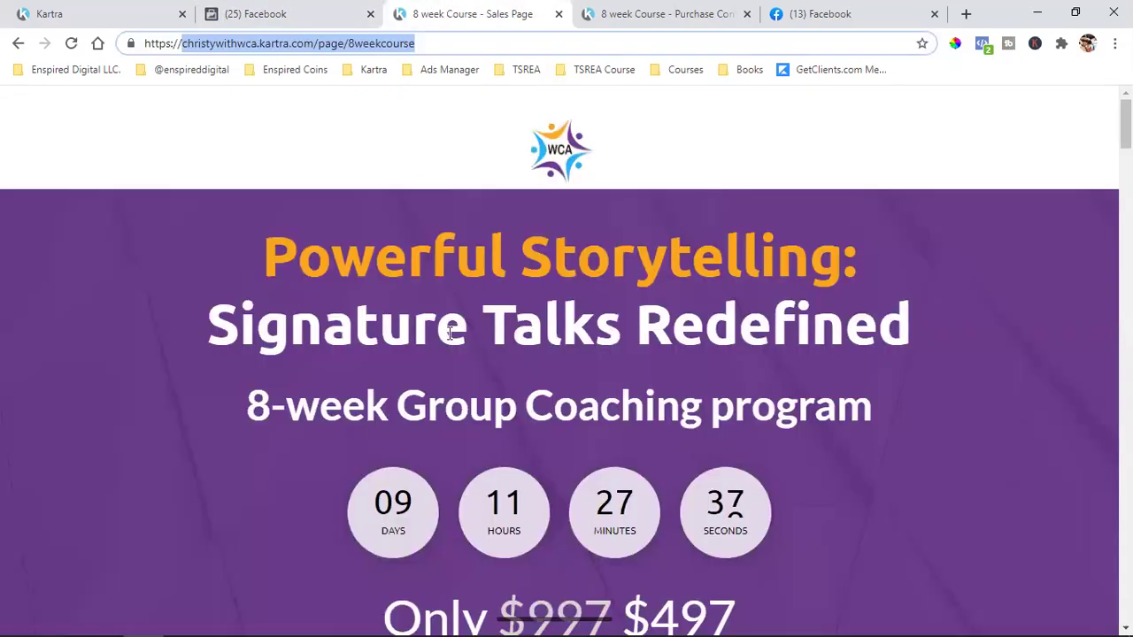
left_click(285, 13)
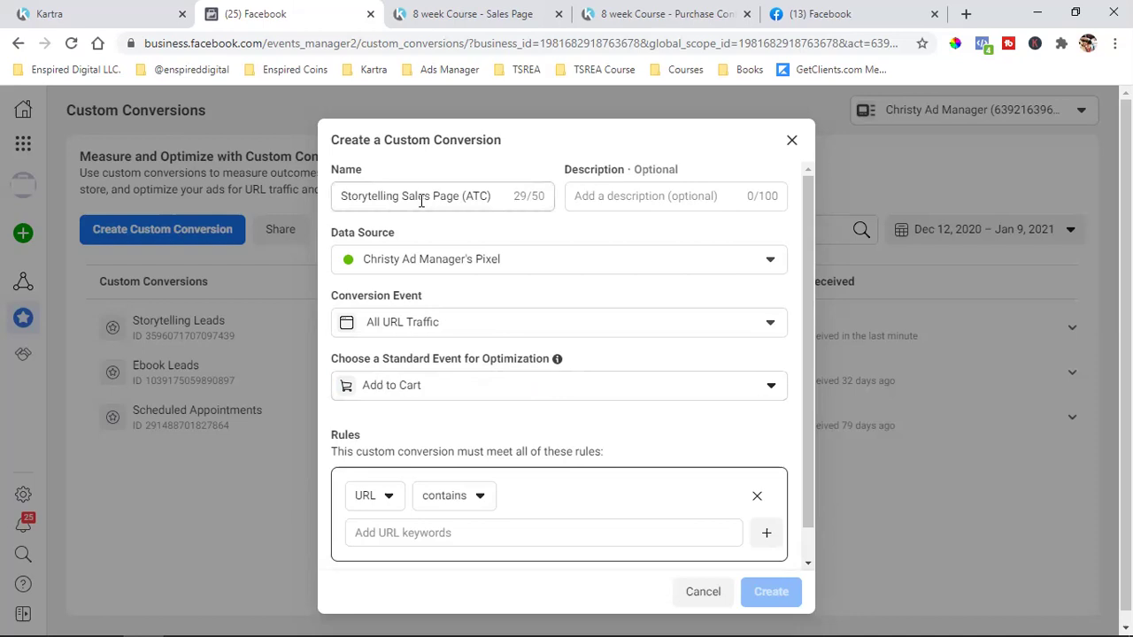
Copy the 8weekcourse sales page address, add it as the URL contains rule and create the custom conversion.
left_click(472, 14)
right_click(292, 48)
left_click(307, 144)
left_click(308, 25)
left_click(425, 532)
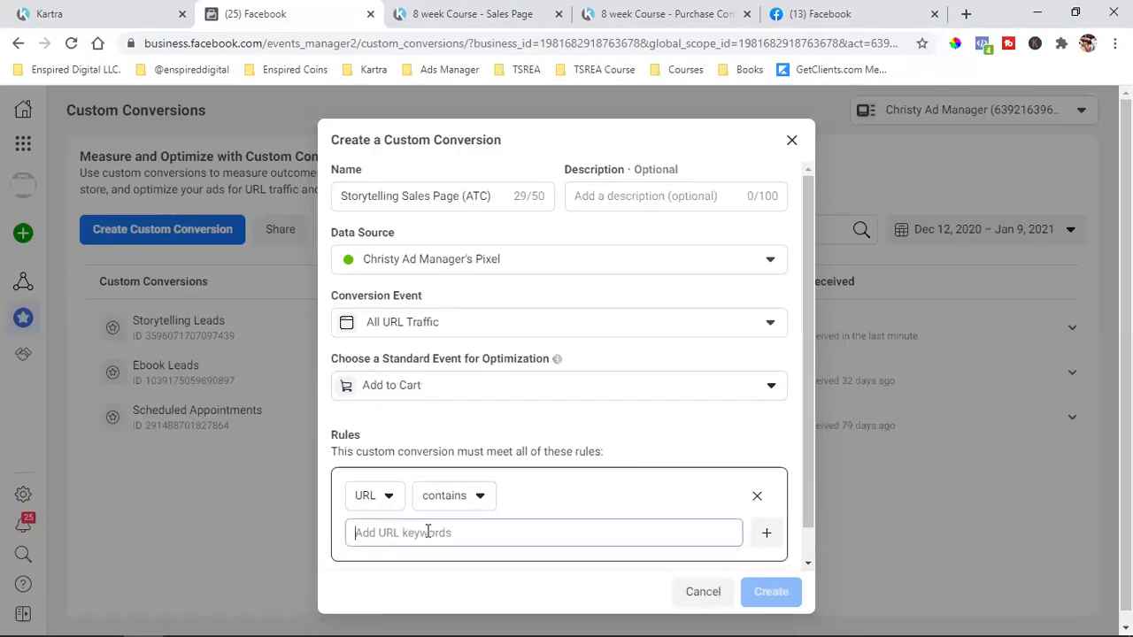
key("ctrl+v")
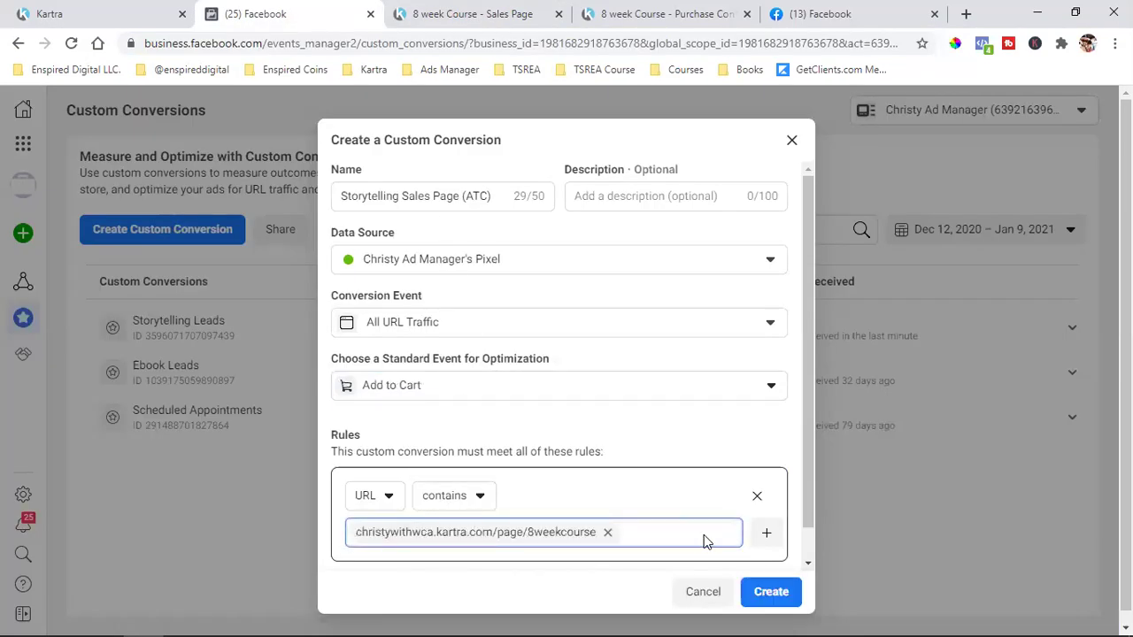
scroll(725, 557, "down", 1)
left_click(767, 595)
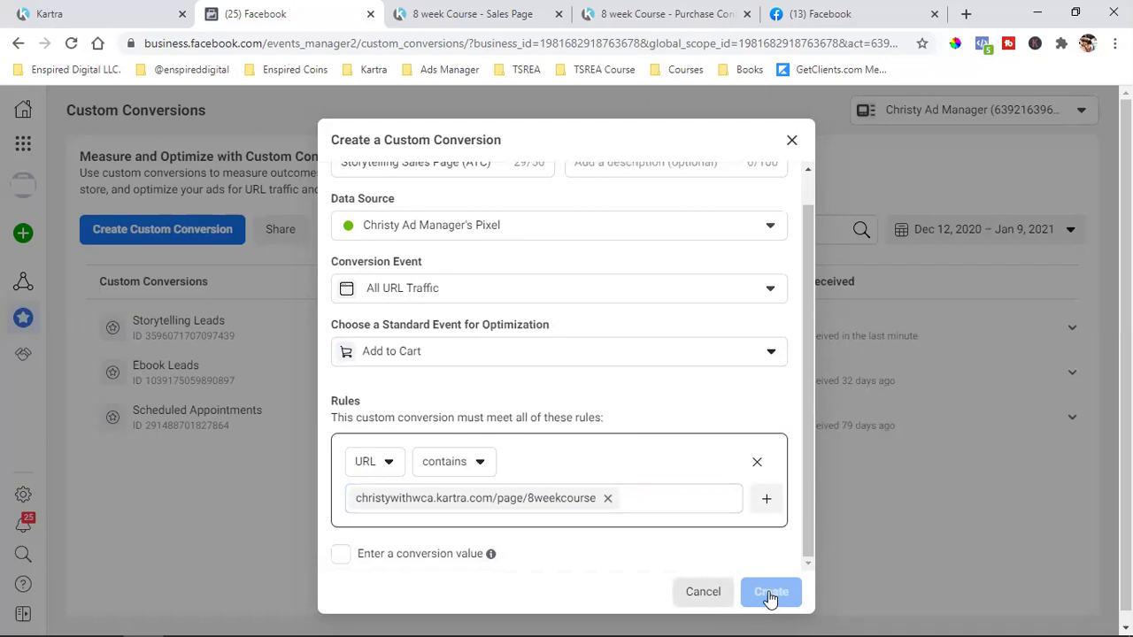
left_click(773, 406)
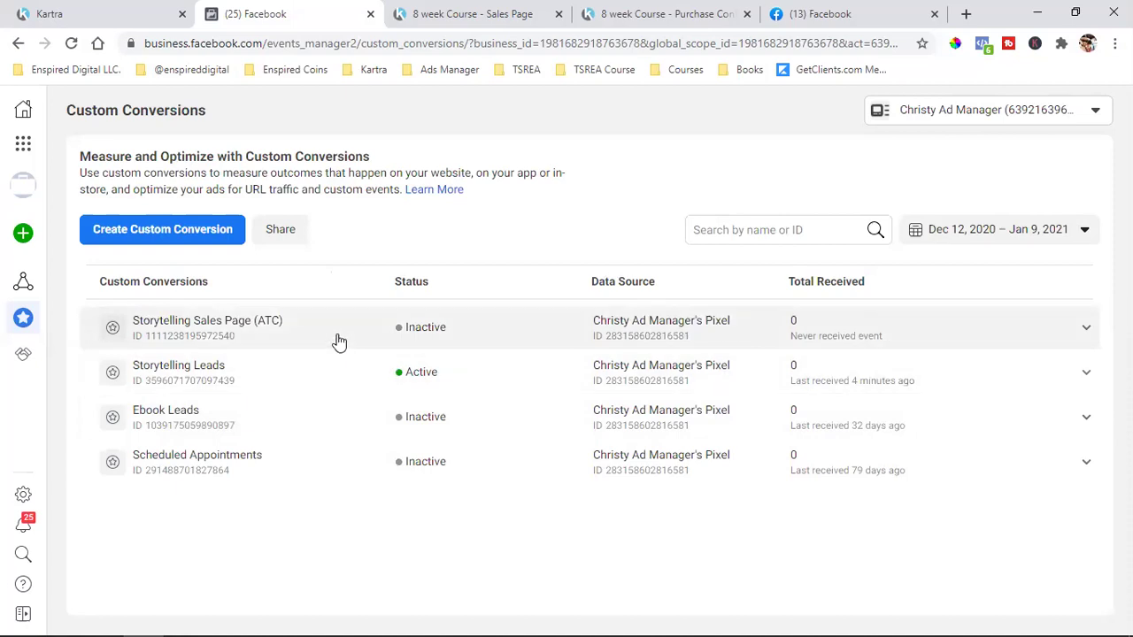
Set the conversion value of Storytelling Sales Page (ATC) to $497.00 and save the changes.
left_click(336, 339)
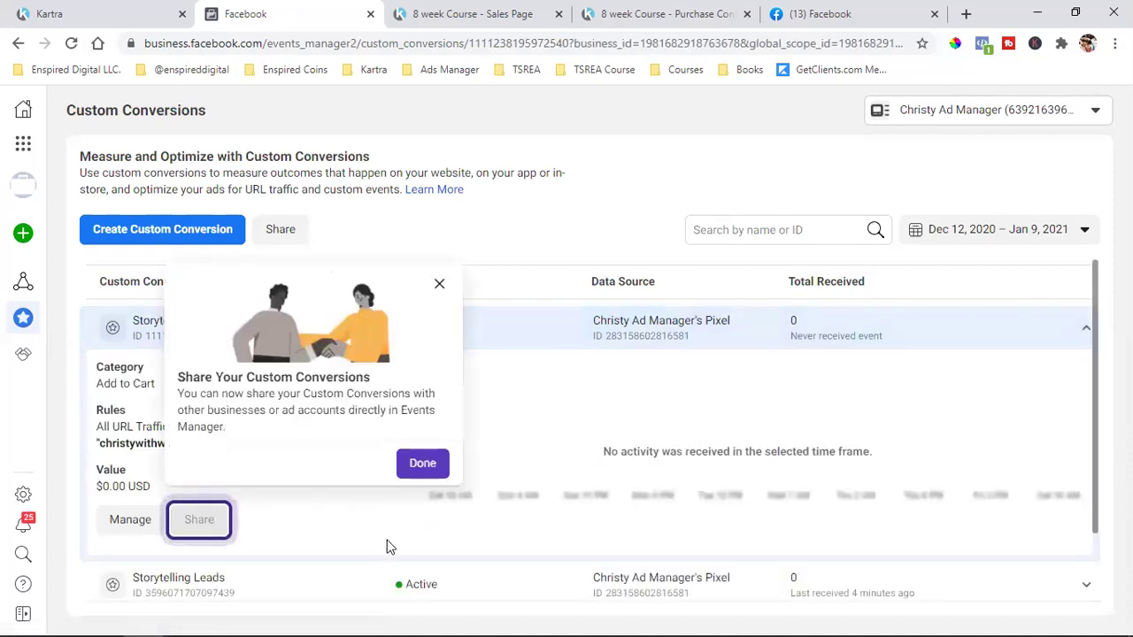
left_click(423, 463)
left_click(130, 520)
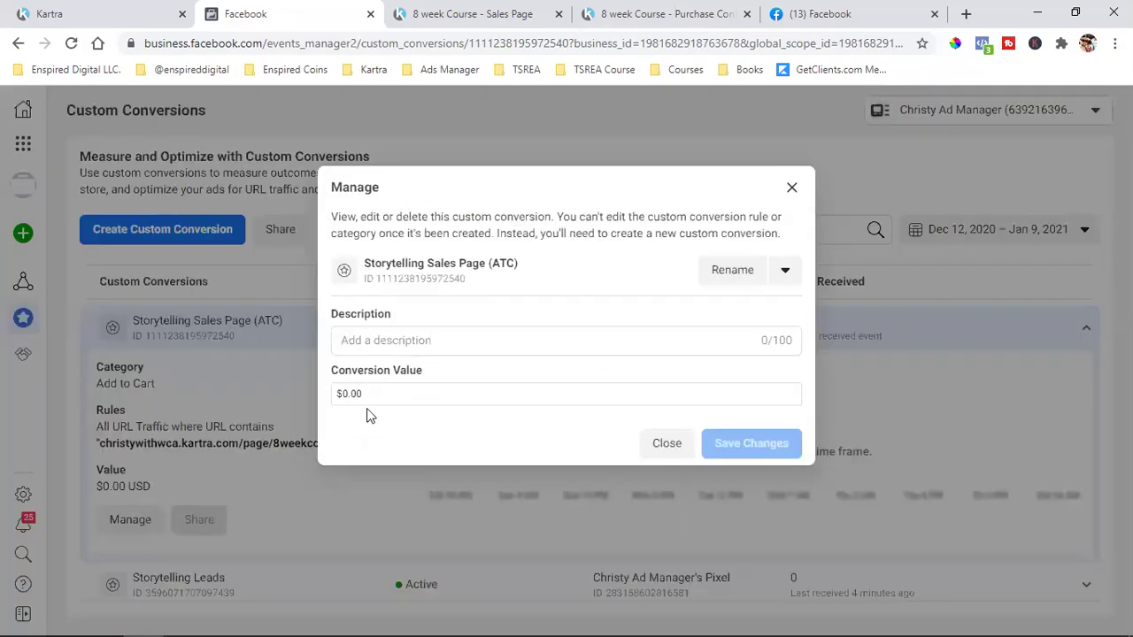
double_click(349, 392)
type("4")
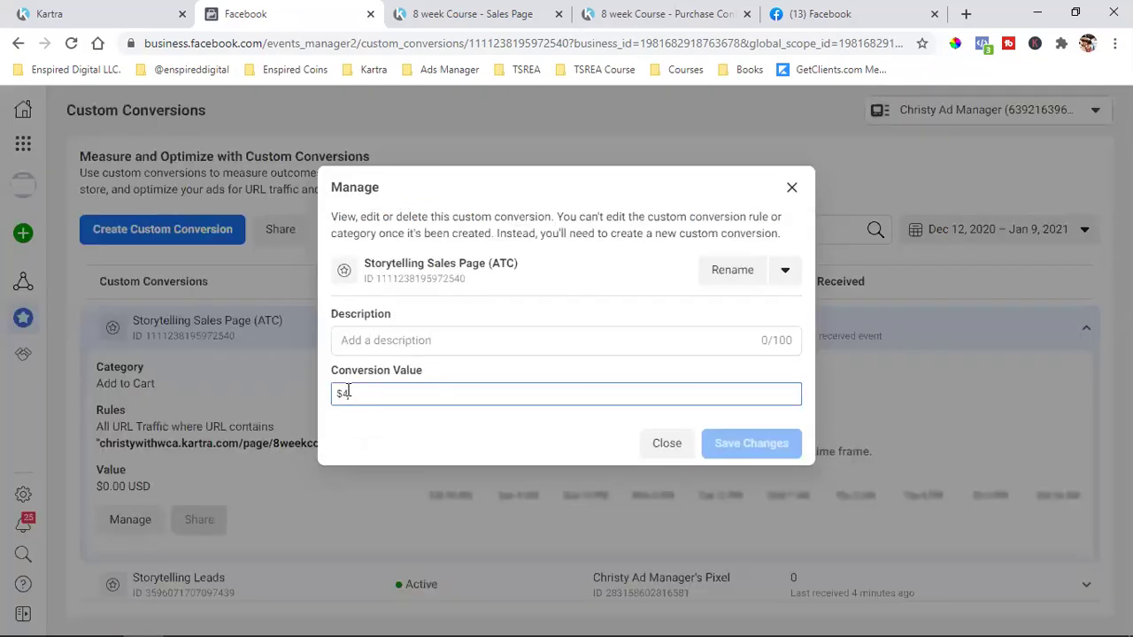
type("97")
type("0.00")
key("BackSpace")
key("BackSpace")
key("BackSpace")
key("BackSpace")
key("BackSpace")
type(".00")
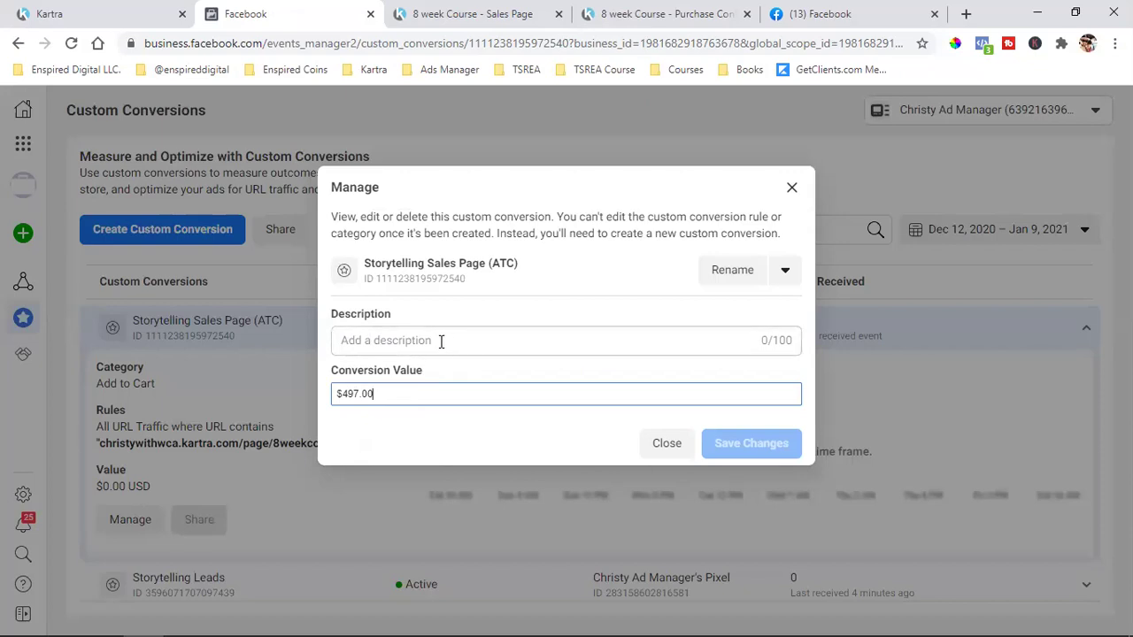
left_click(441, 341)
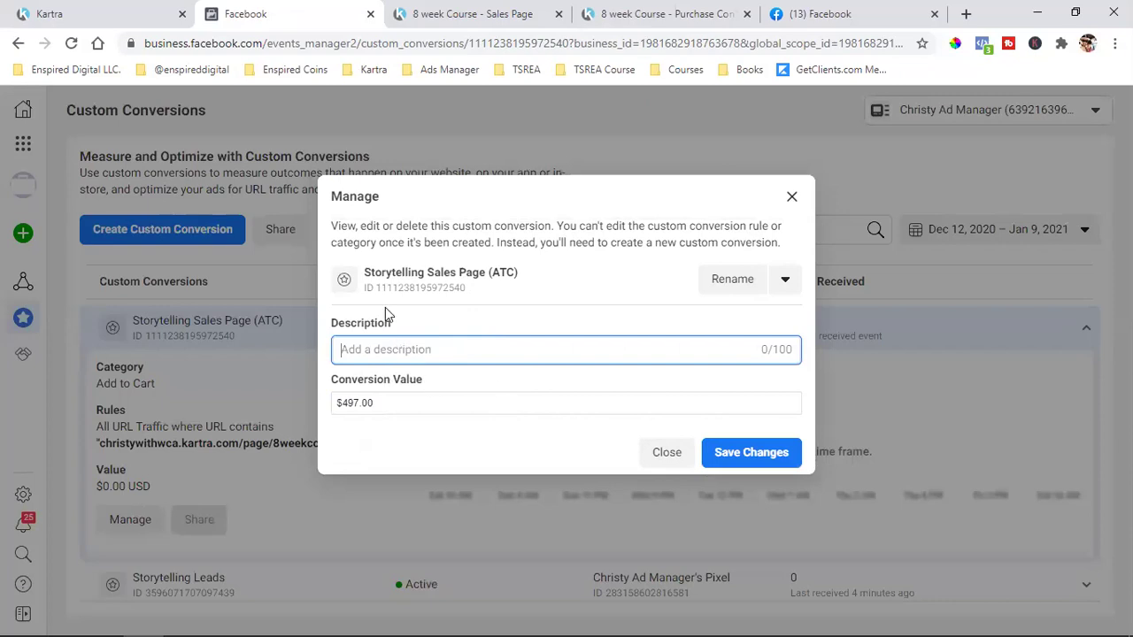
left_click(758, 462)
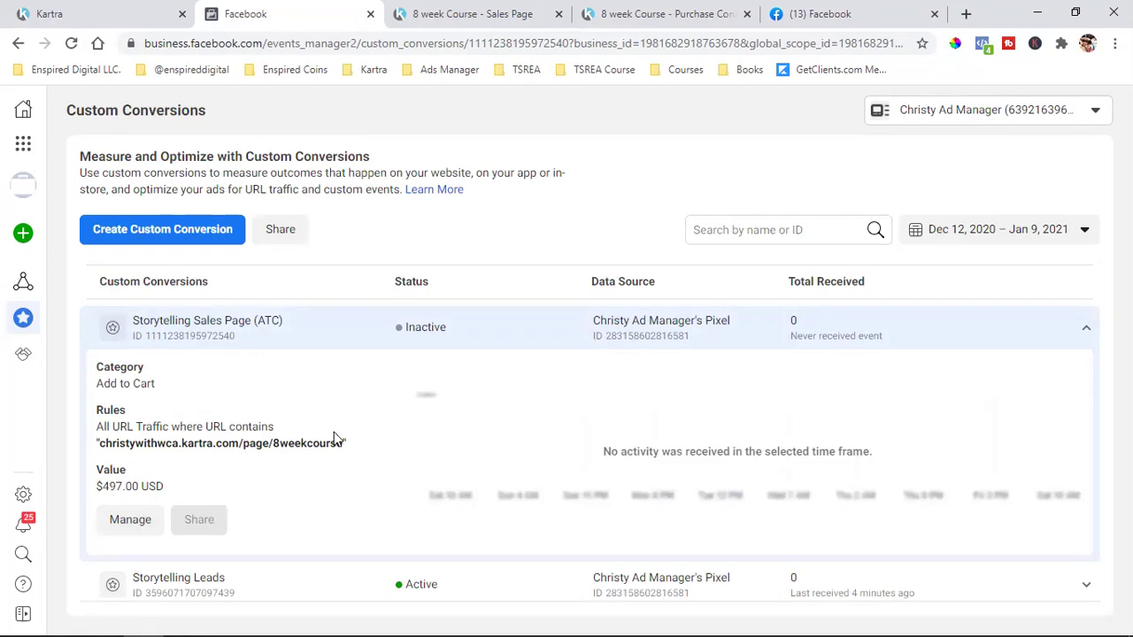
Review the saved value and rule in the Storytelling Sales Page (ATC) details, and collapse them.
triple_click(127, 486)
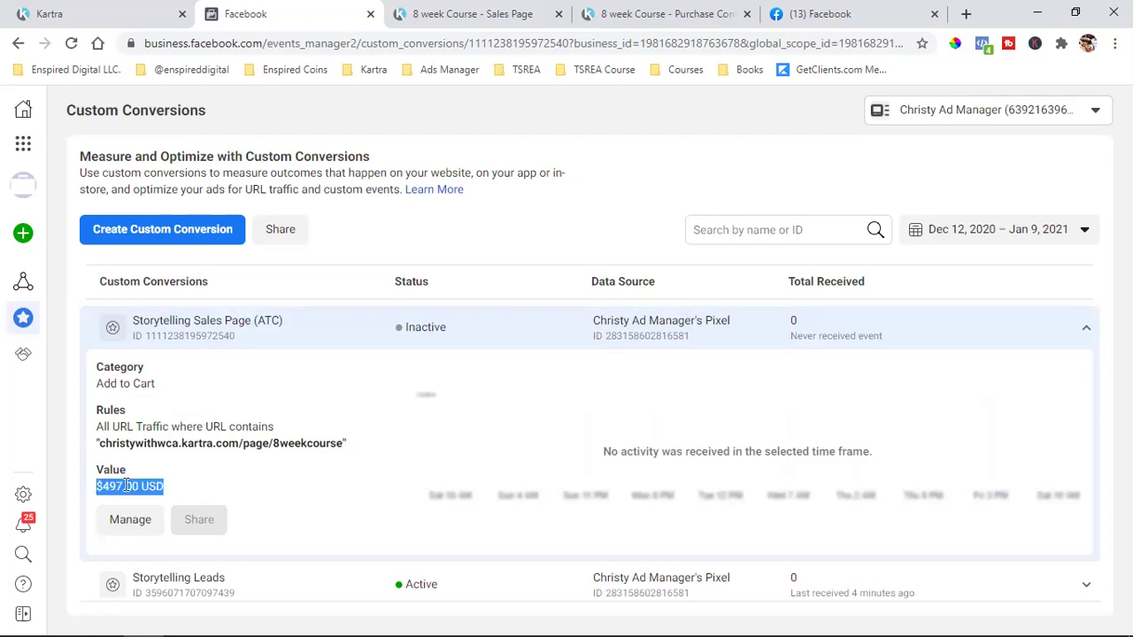
left_click(395, 252)
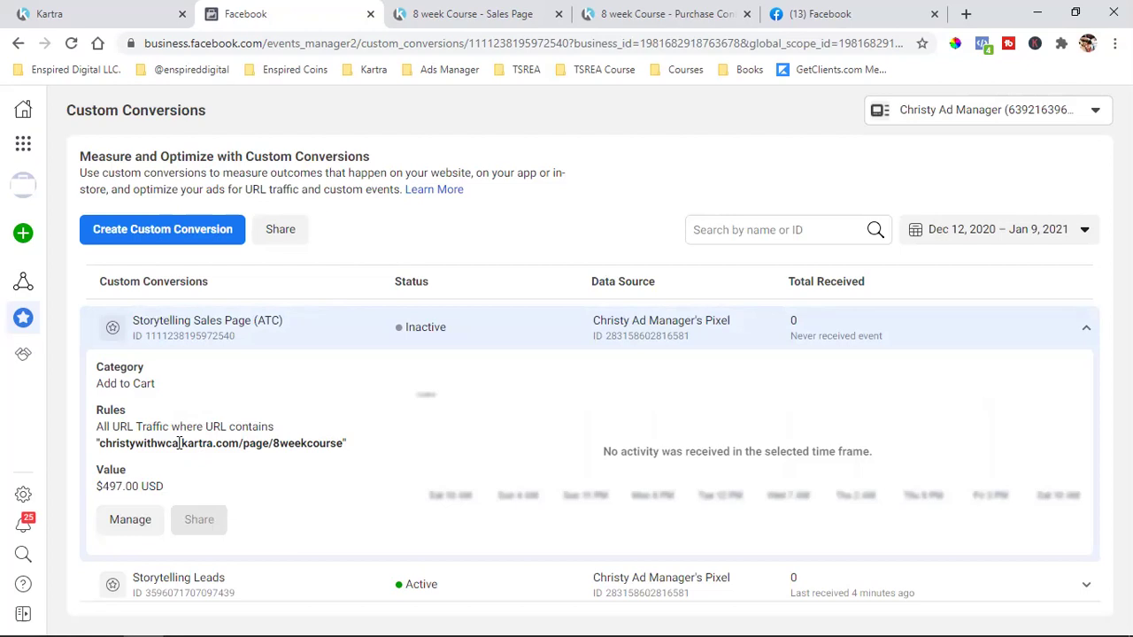
left_click(1090, 330)
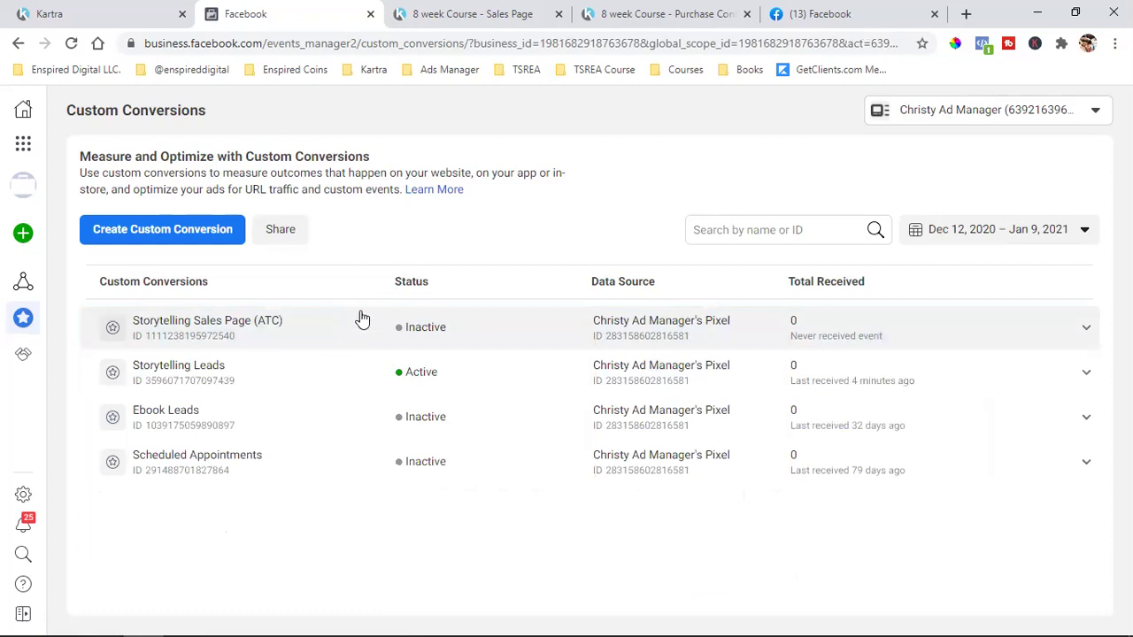
Reload the 8-week course sales page to trigger its pixel for the custom conversion.
left_click(481, 14)
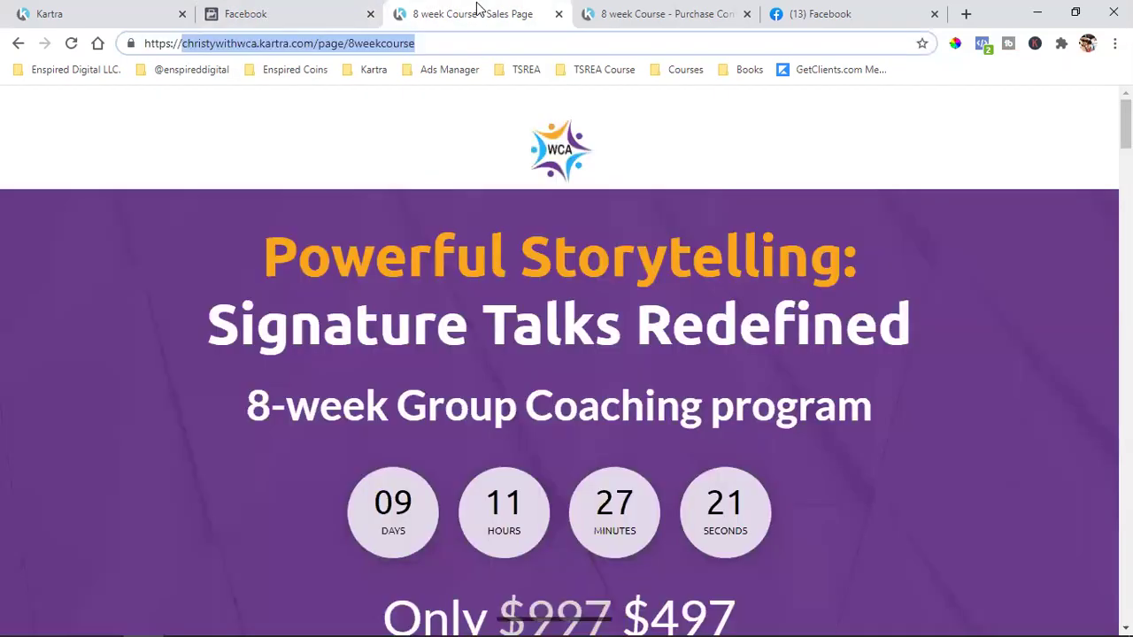
left_click(71, 45)
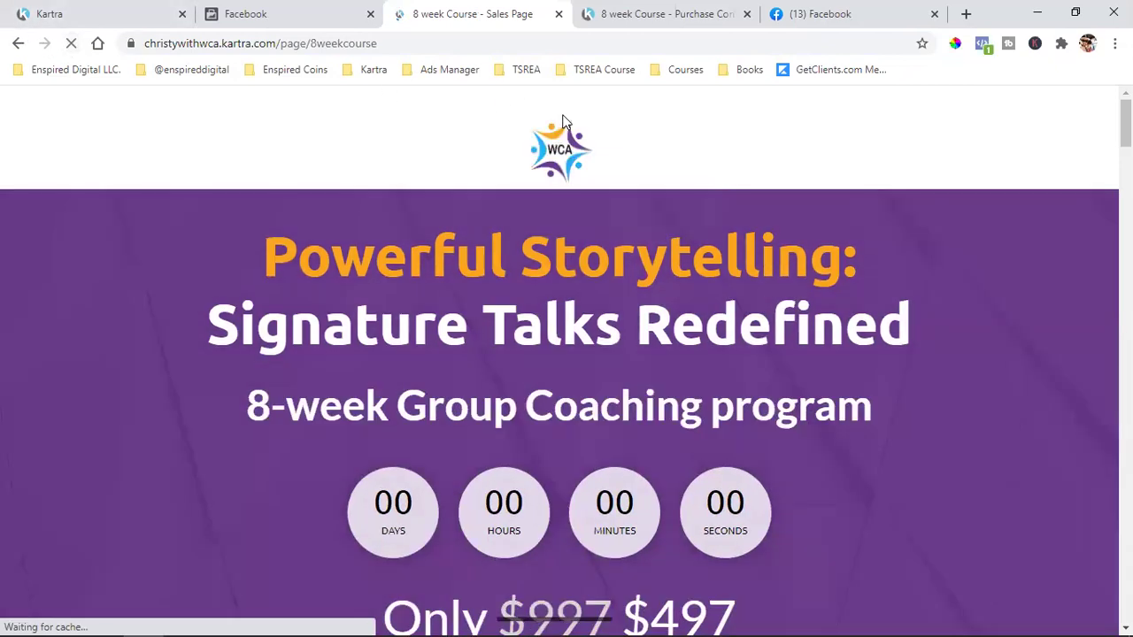
Inspect the pixel events on the 8-week course sales page, and refresh the custom conversions list to check their status.
left_click(982, 45)
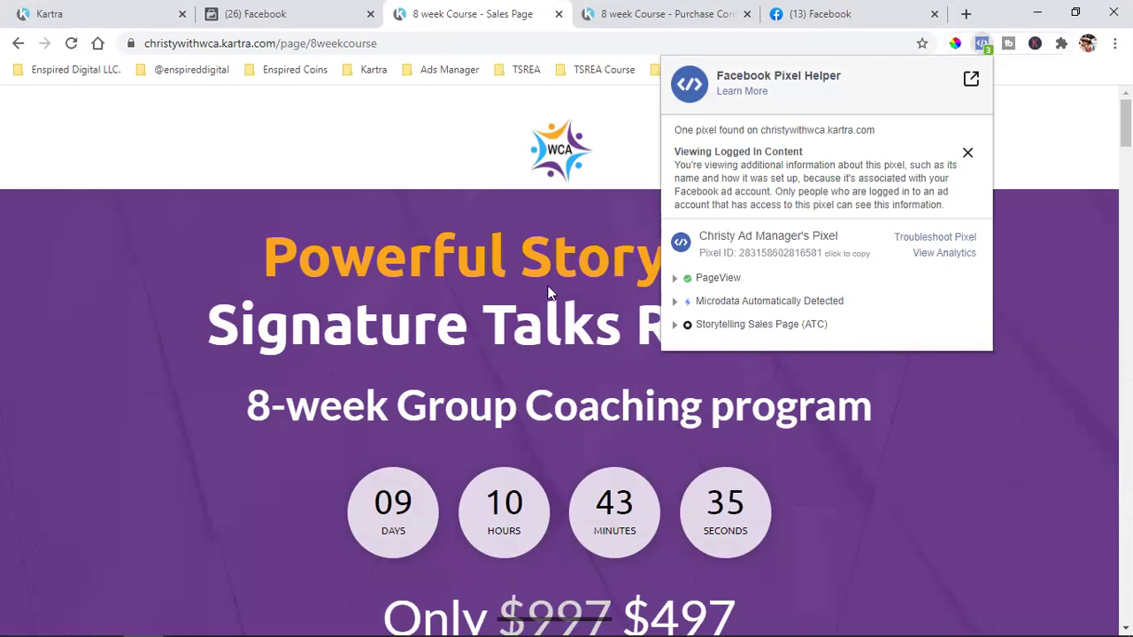
key("ctrl+shift+Tab")
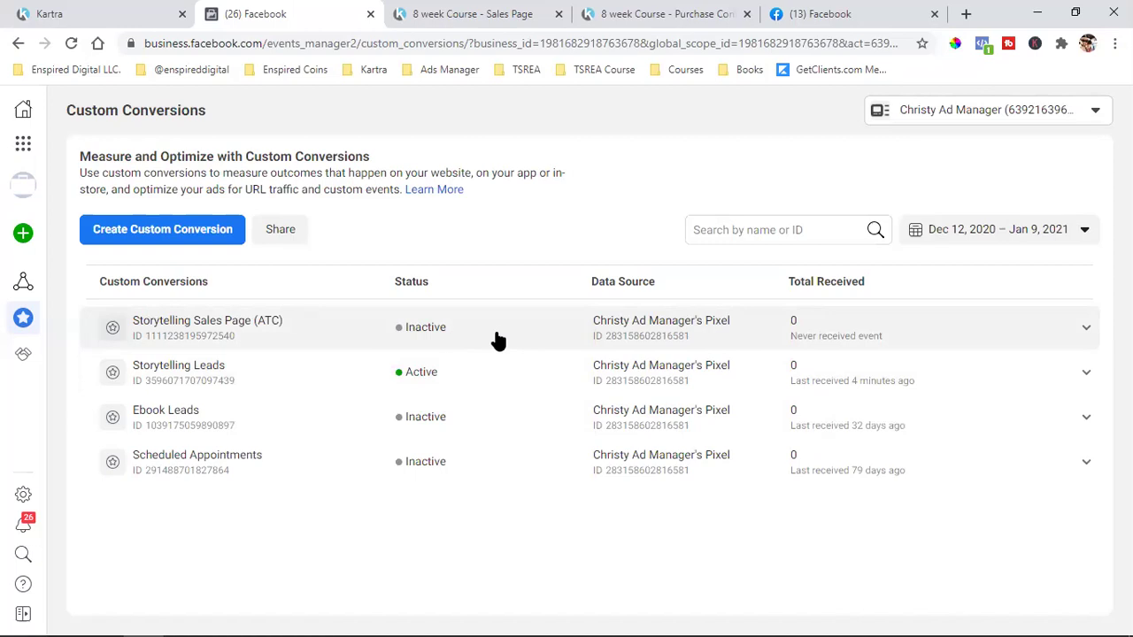
left_click(72, 43)
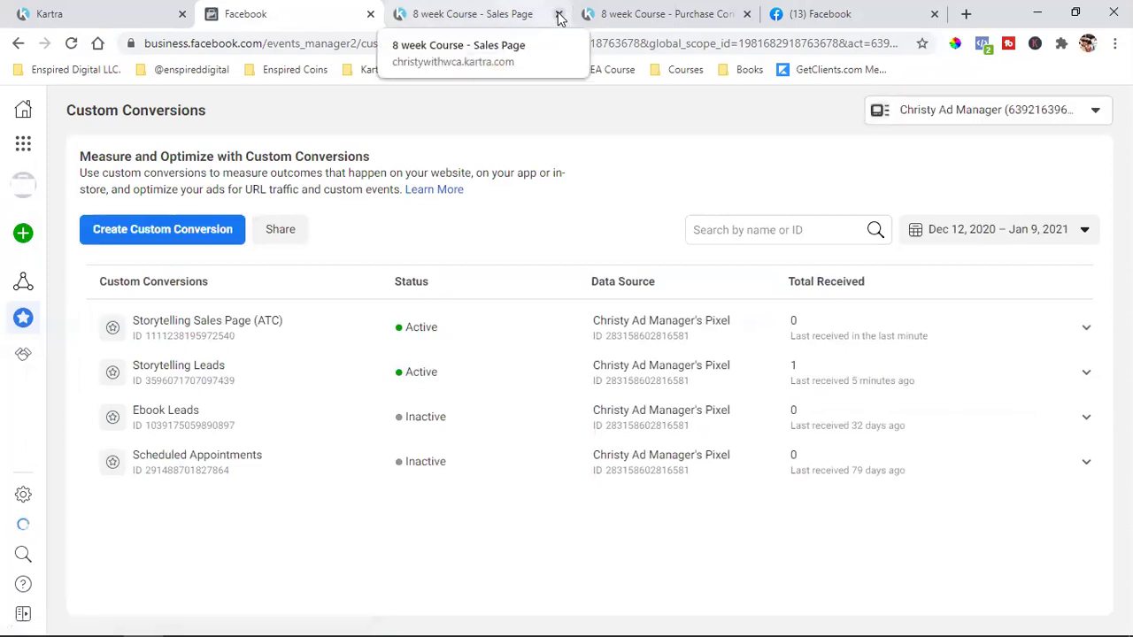
Close the 8-week course sales page and look over the purchase confirmation page and its full address.
left_click(558, 15)
left_click(528, 15)
left_click(440, 43)
double_click(413, 44)
left_click(417, 48)
left_click(348, 45)
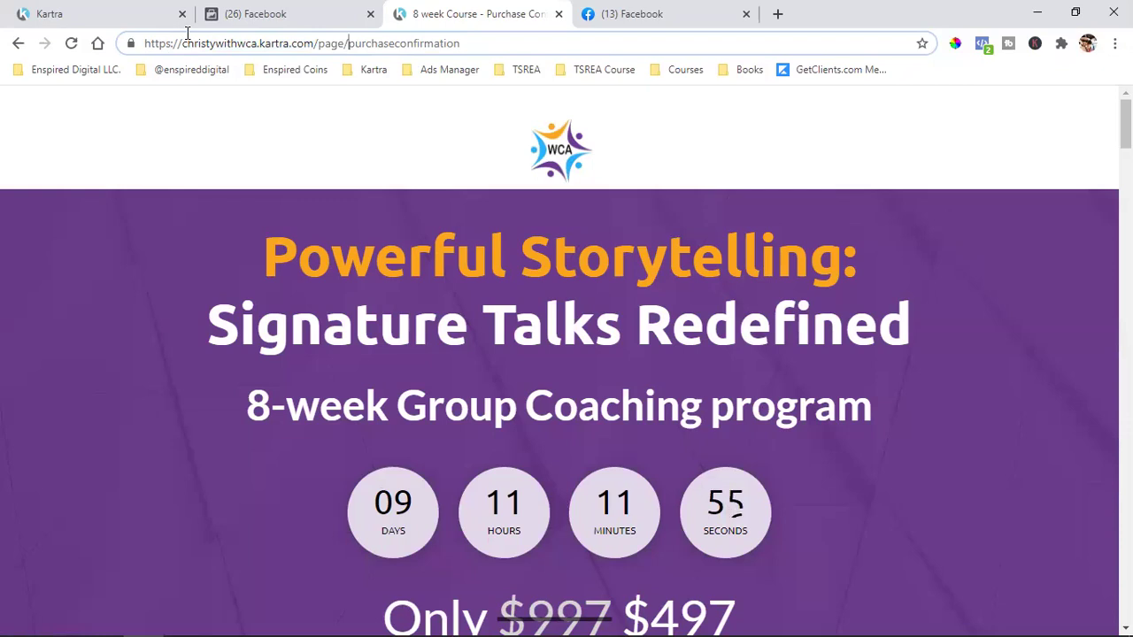
scroll(553, 403, "down", 2)
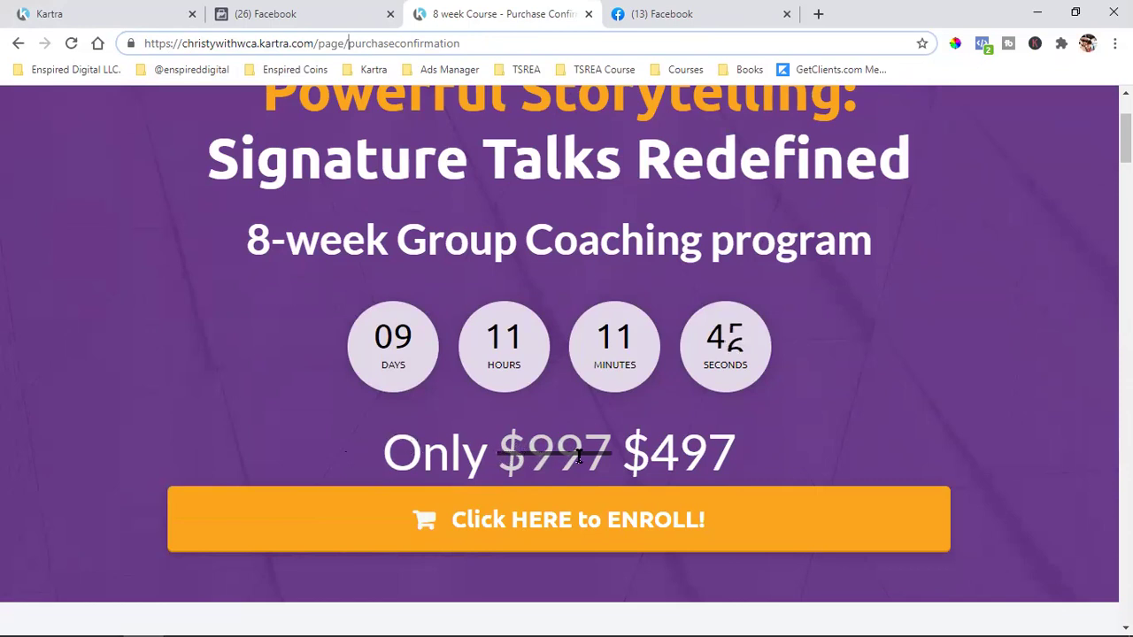
scroll(556, 469, "up", 2)
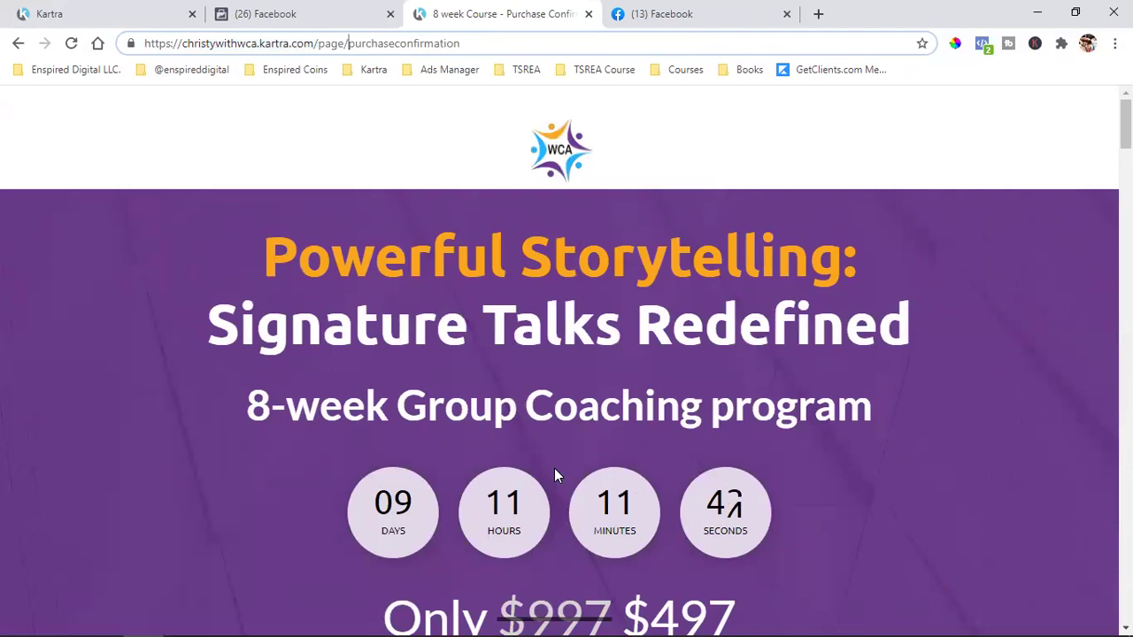
scroll(555, 471, "down", 3)
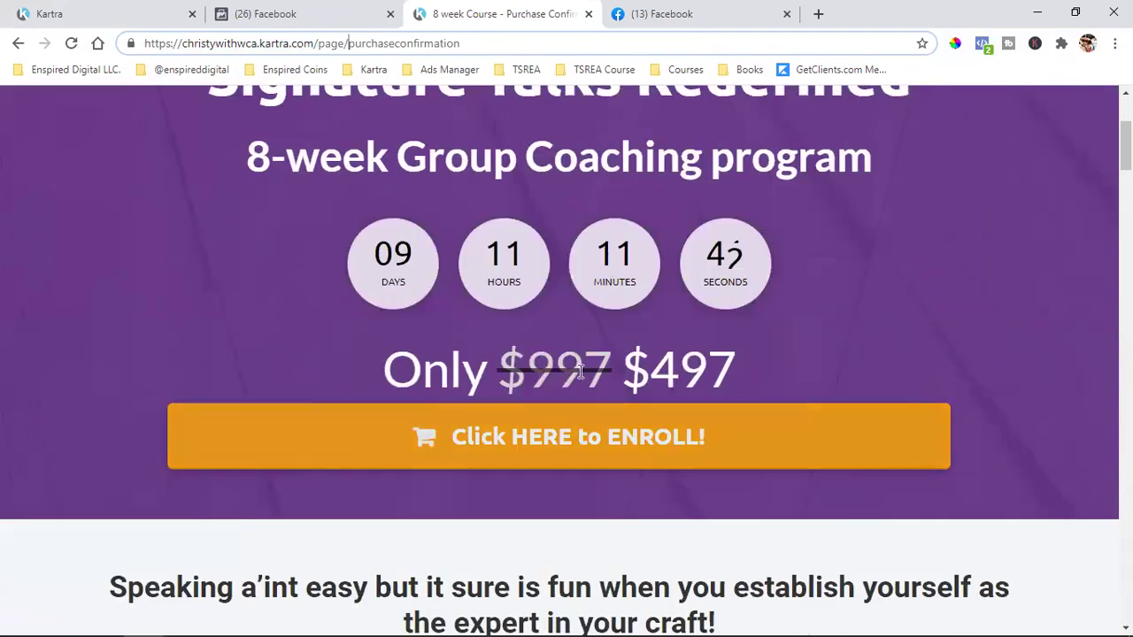
scroll(528, 363, "up", 3)
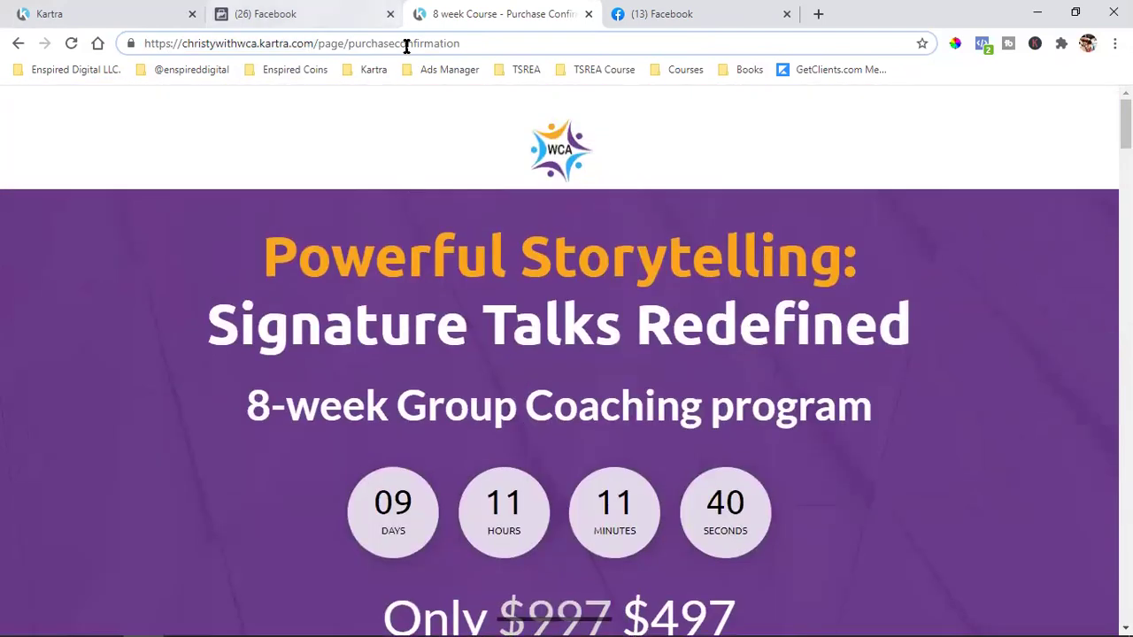
triple_click(351, 46)
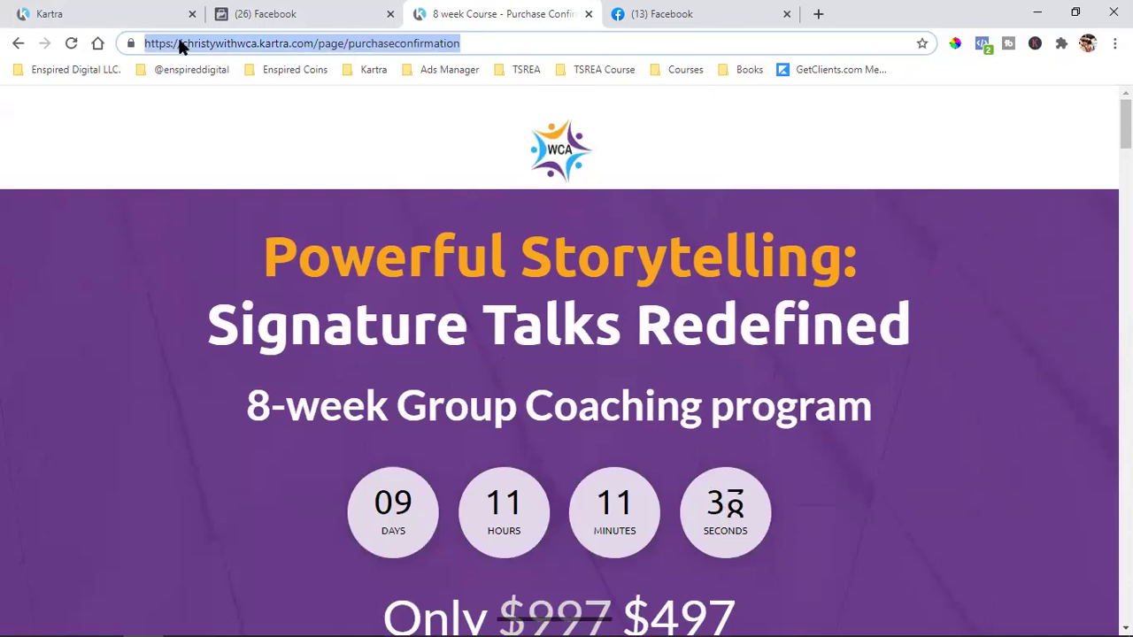
left_click(180, 44)
left_click_drag(180, 44, 421, 49)
right_click(393, 46)
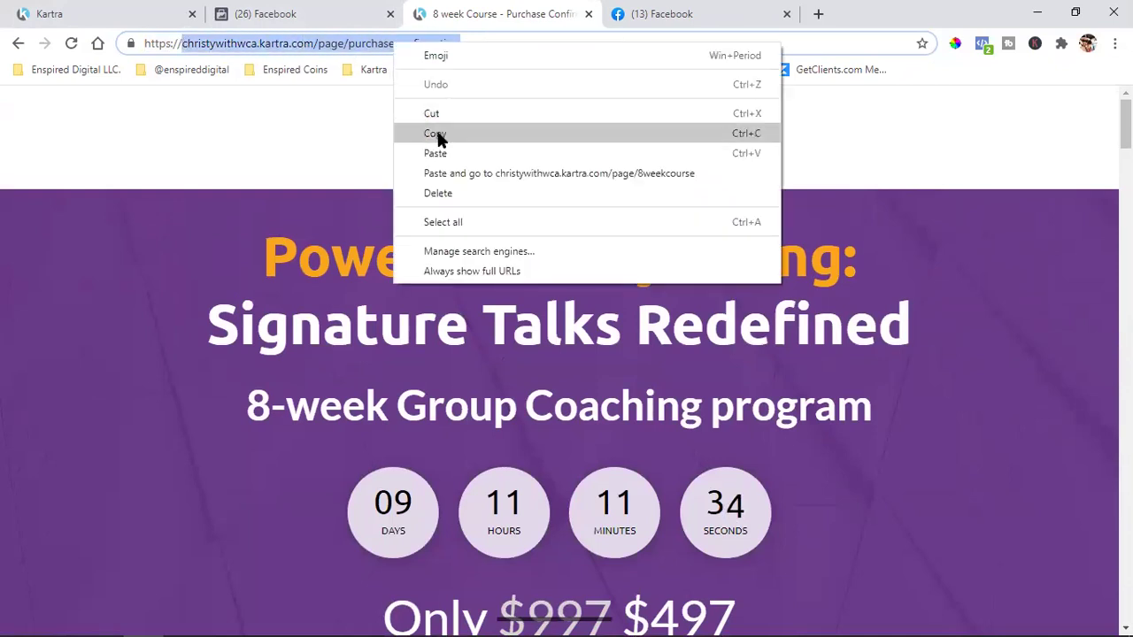
left_click(440, 133)
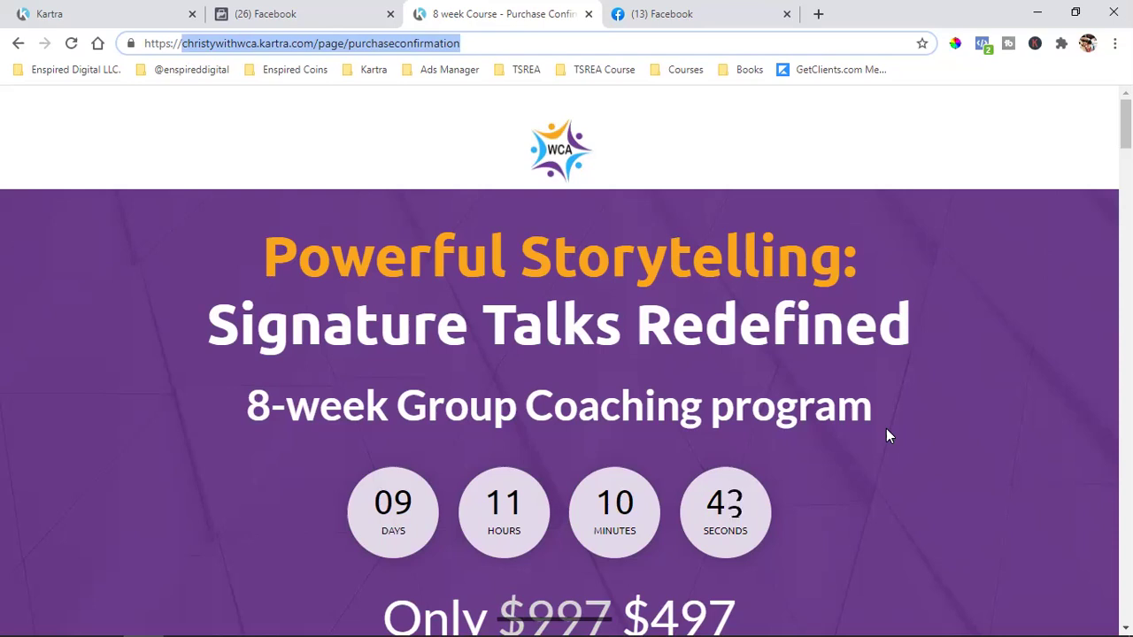
left_click(264, 275)
left_click_drag(264, 275, 877, 438)
left_click(785, 479)
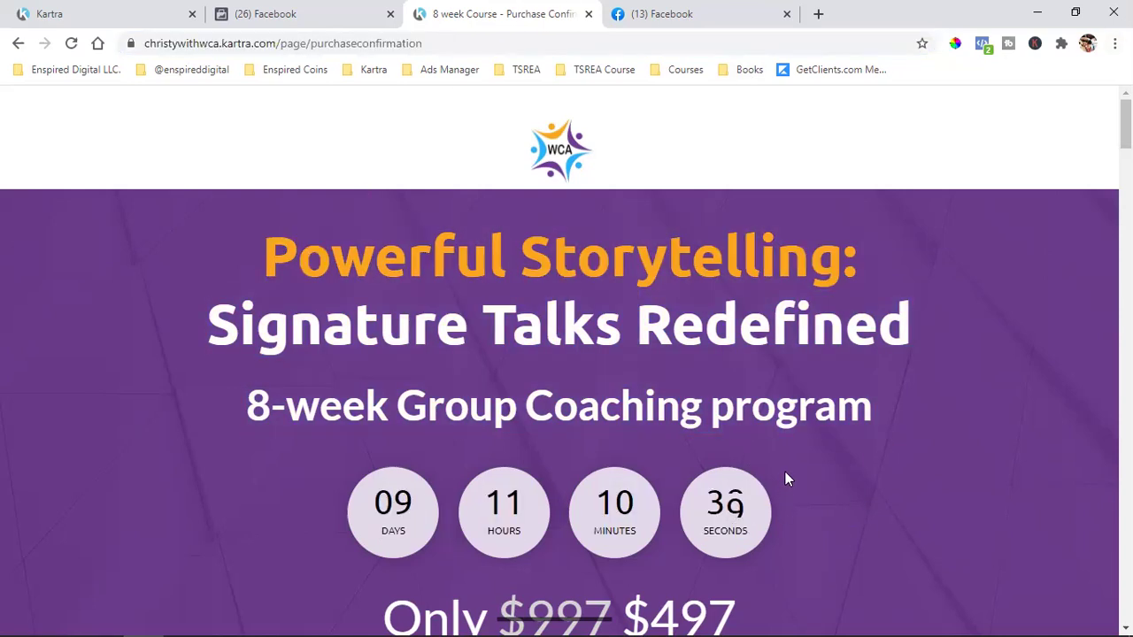
scroll(785, 479, "down", 1)
left_click(338, 45)
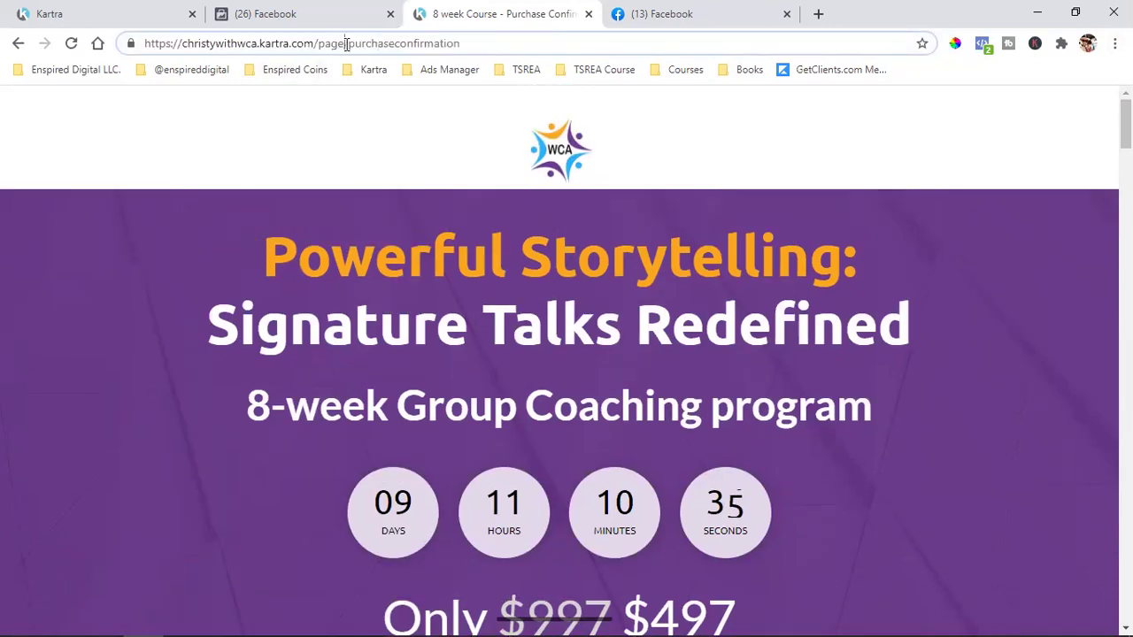
double_click(352, 42)
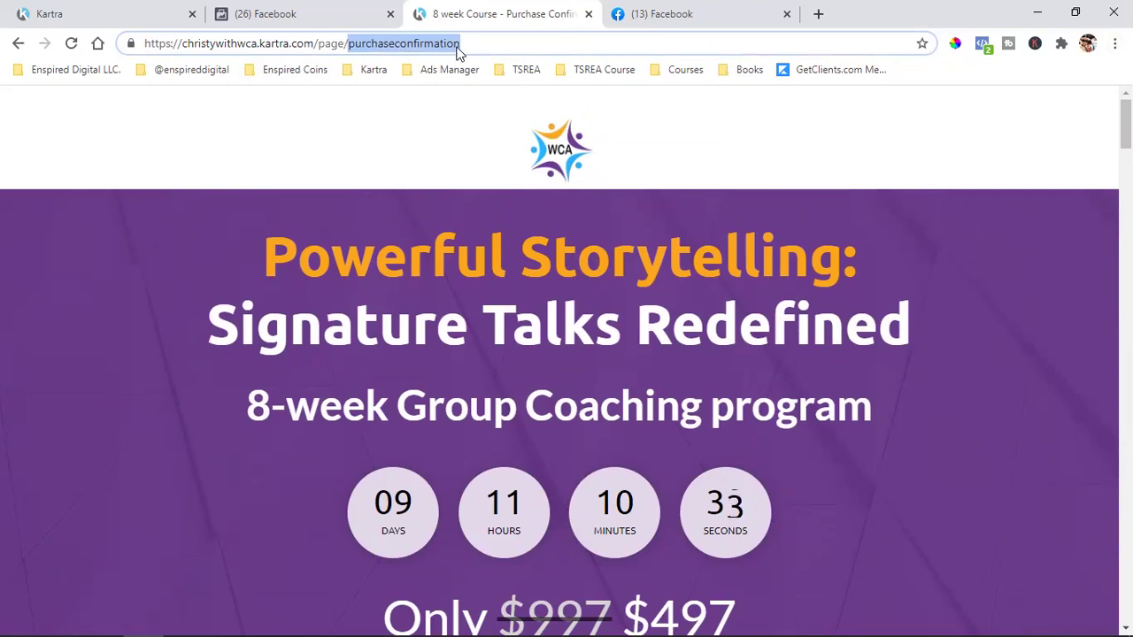
Reselect the purchase confirmation address from the domain to its end and copy it again.
left_click(293, 44)
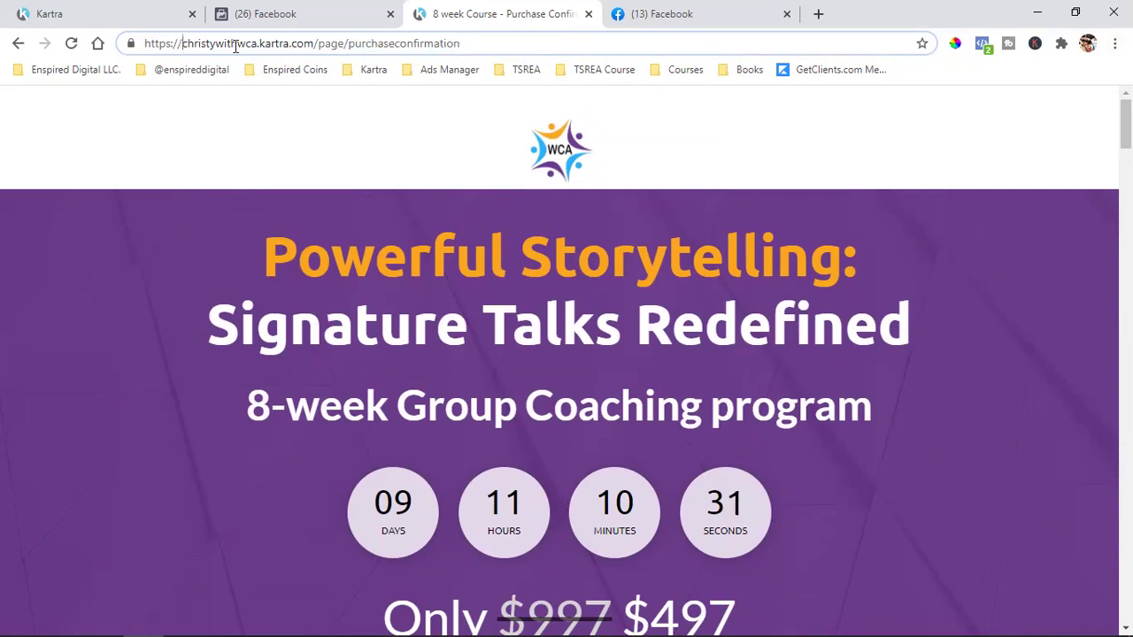
left_click(478, 43, "shift")
right_click(398, 46)
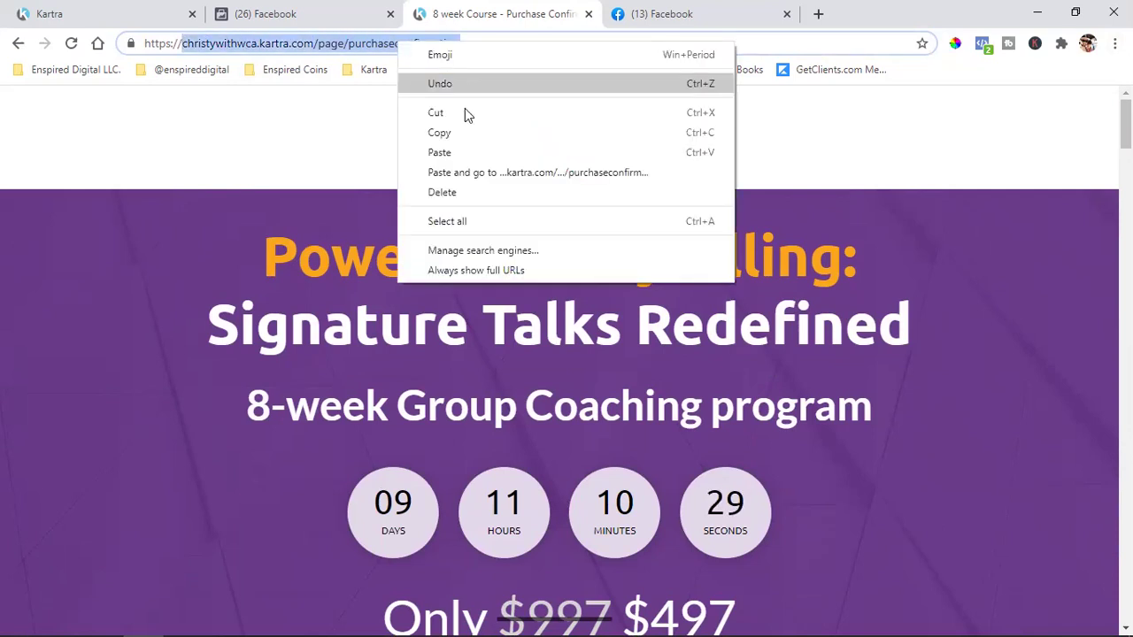
left_click(463, 129)
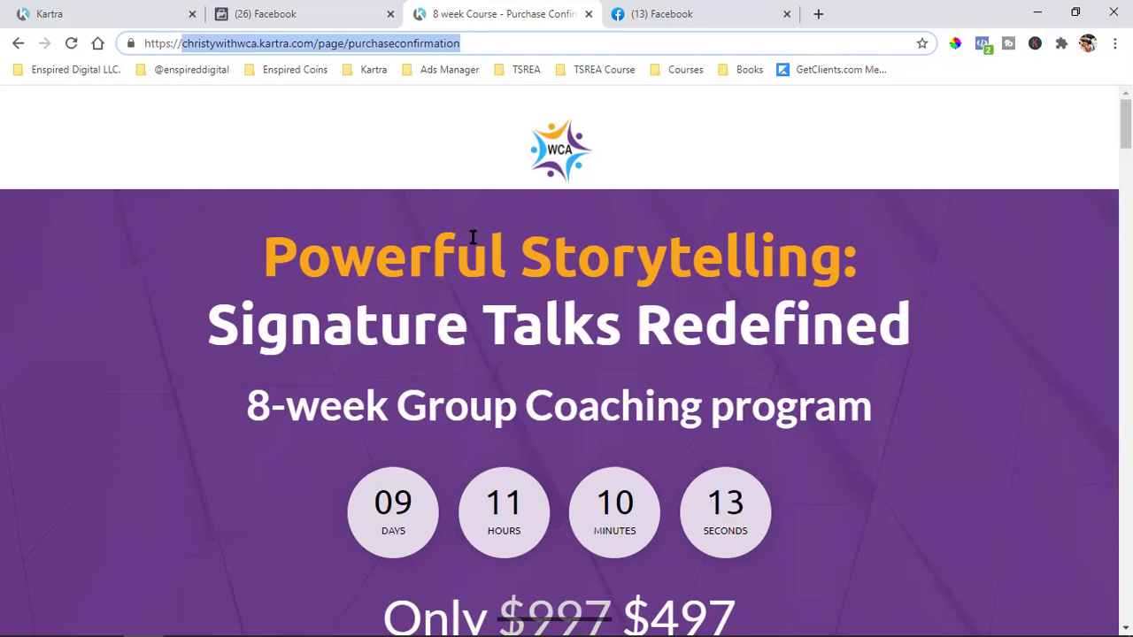
left_click(311, 12)
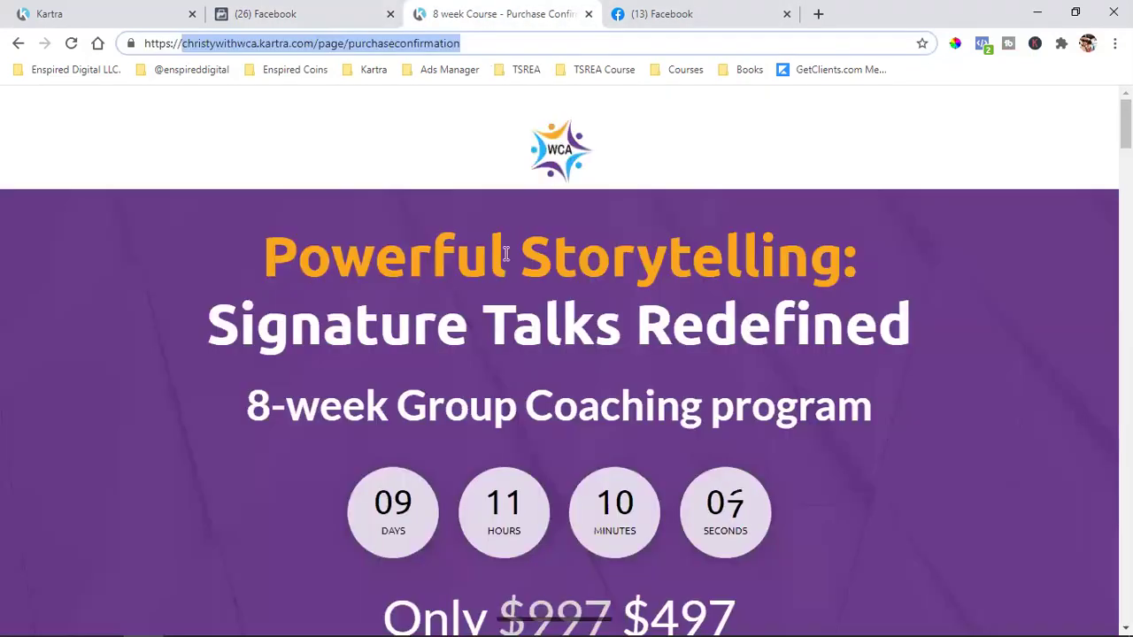
left_click(469, 14)
double_click(270, 43)
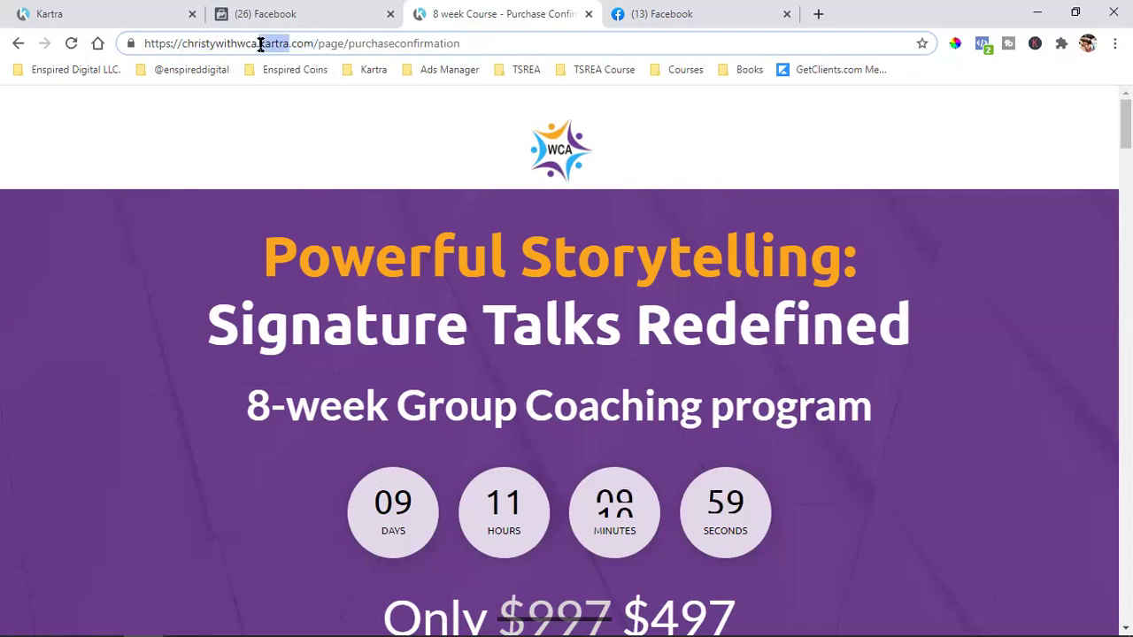
left_click_drag(181, 43, 737, 42)
left_click(221, 10)
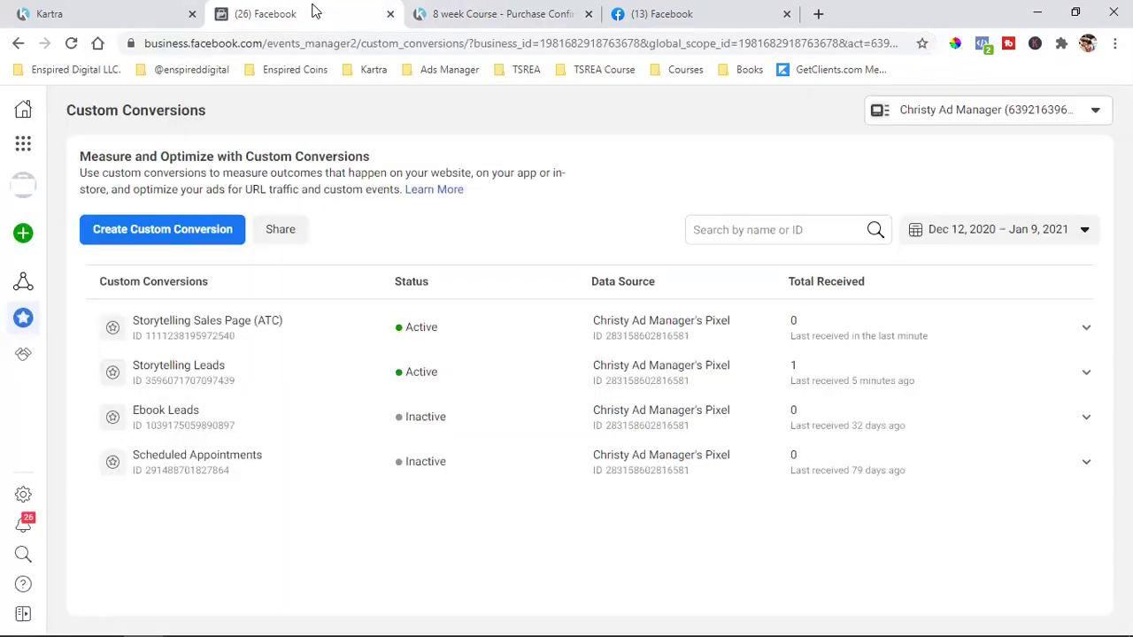
left_click(451, 15)
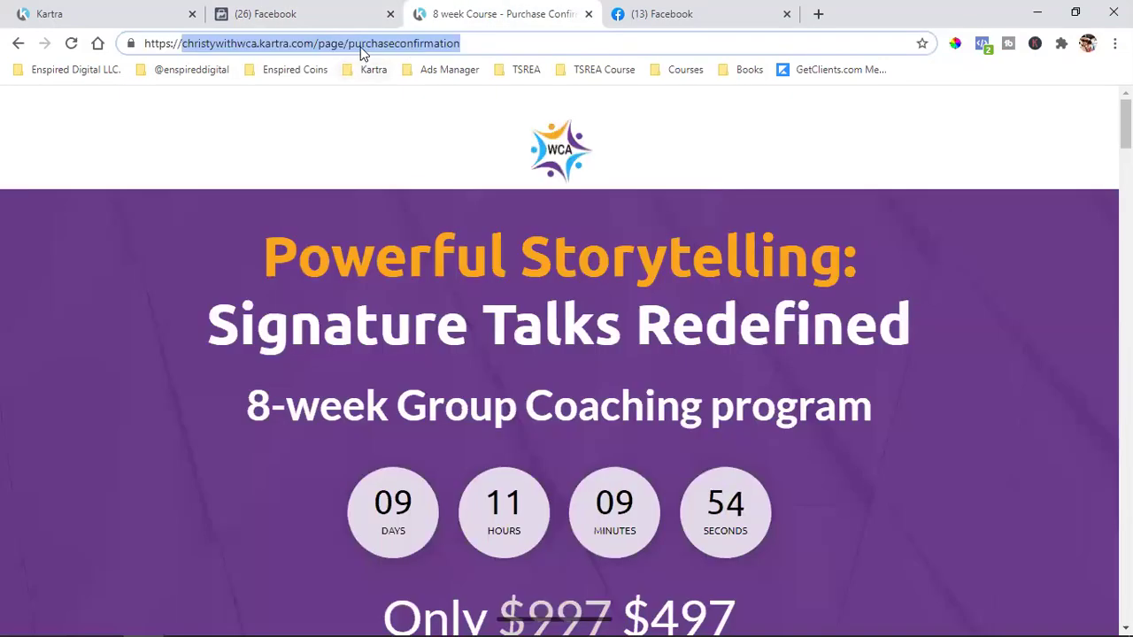
right_click(361, 46)
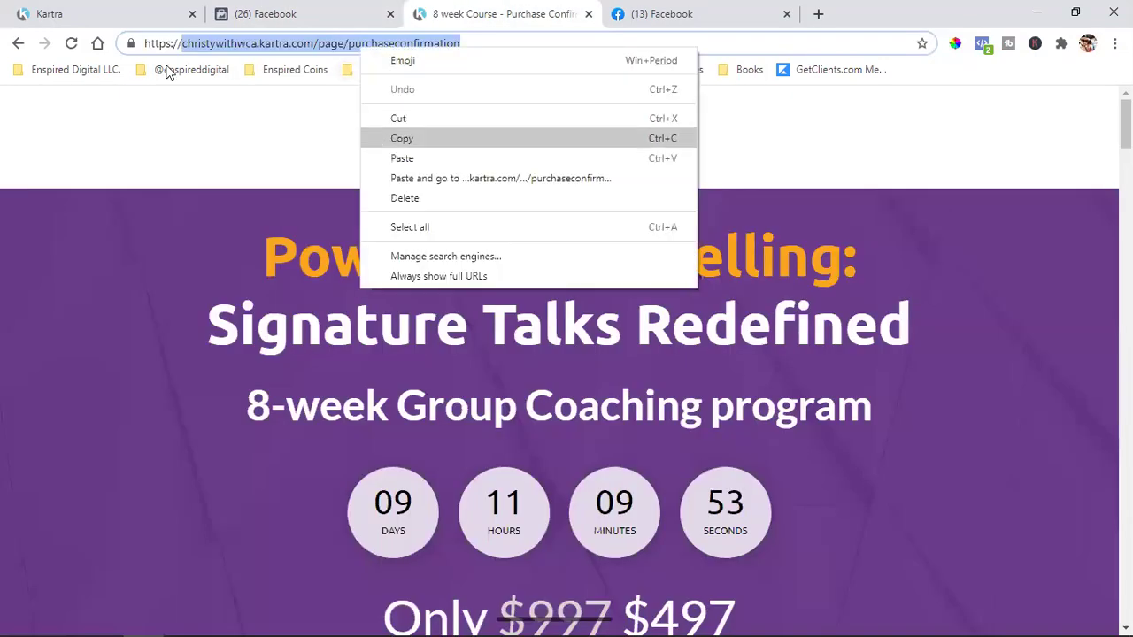
left_click(268, 11)
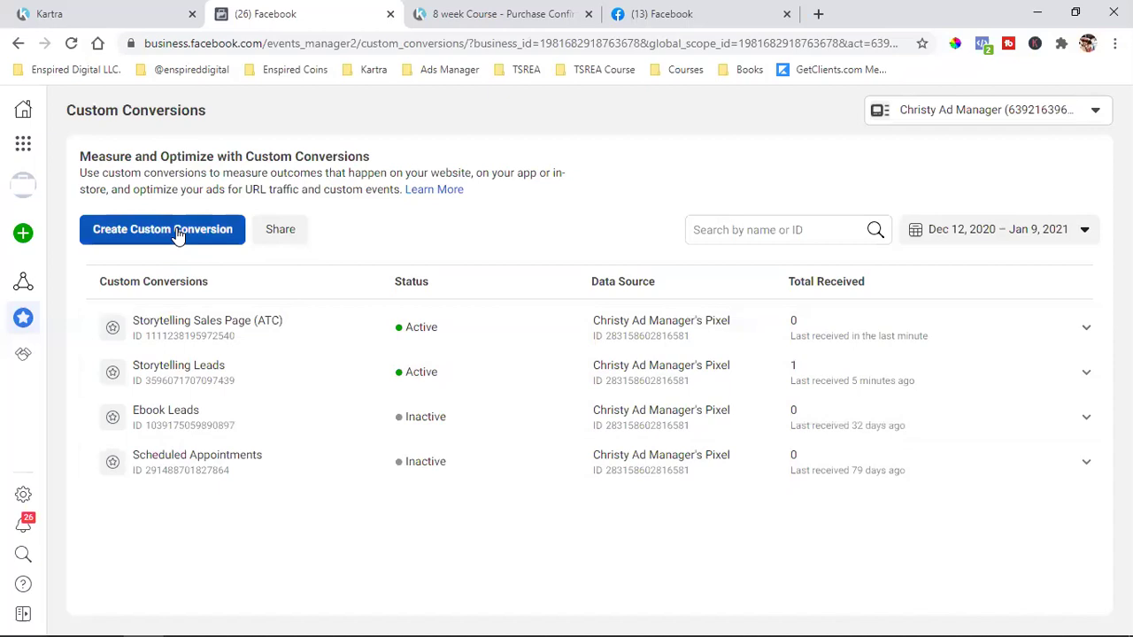
Start a new custom conversion and name it Storytelling Course Students (Purchased).
left_click(177, 230)
left_click(443, 196)
type("Storytelling")
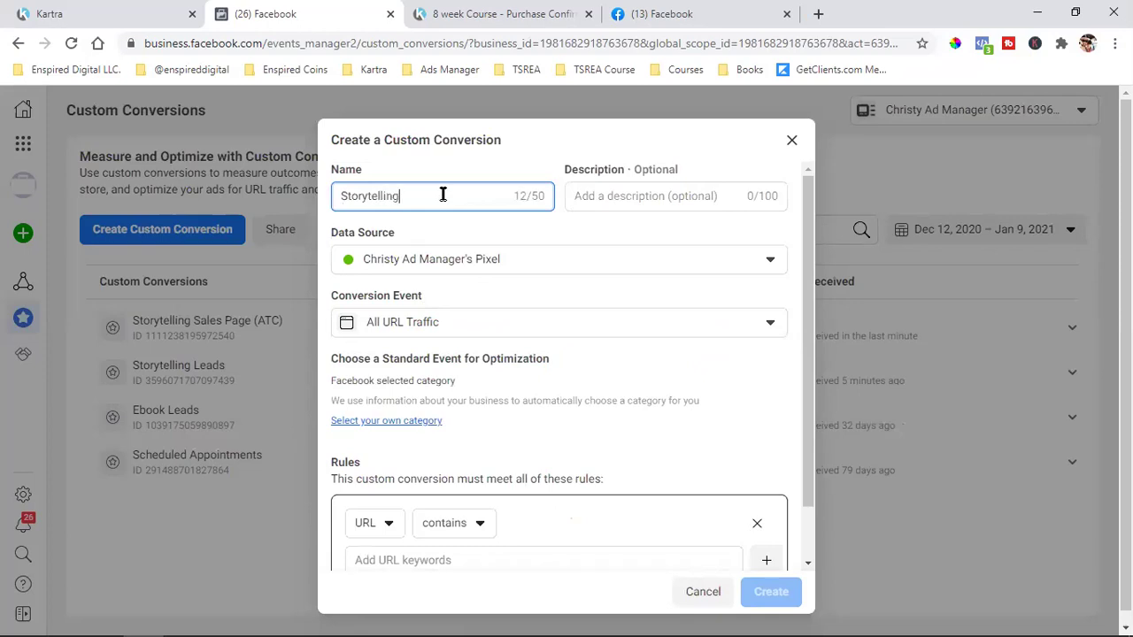
type(" Course Students (Purchased)")
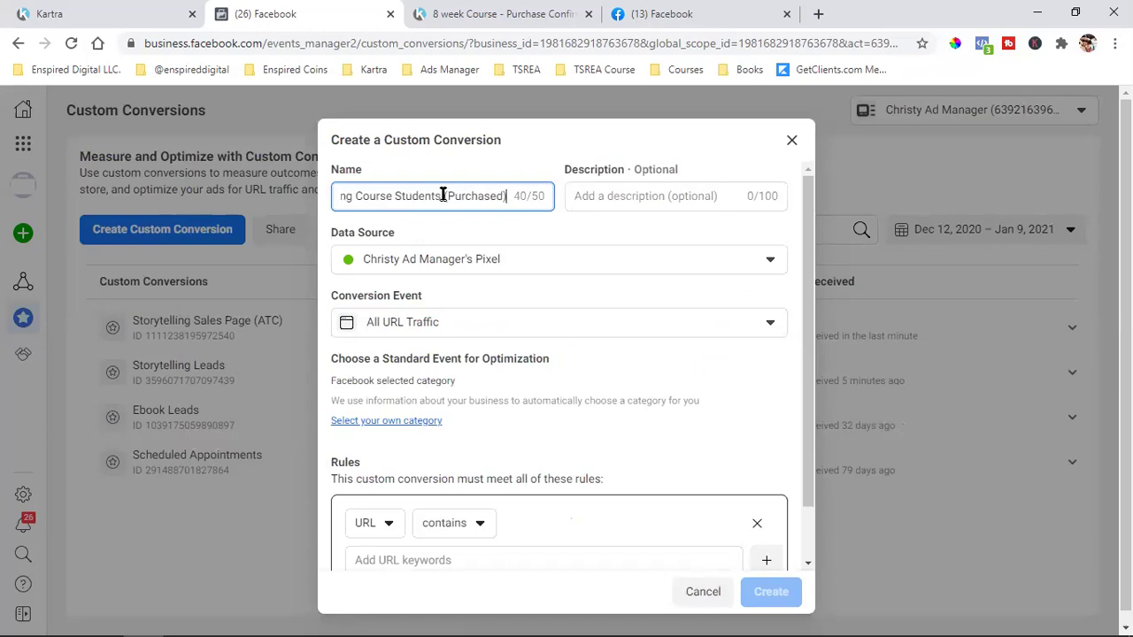
key("Left")
key("Left")
key("Left")
key("Left")
key("Left")
key("Left")
key("Left")
key("Left")
key("Left")
key("Left")
key("Left")
key("Left")
key("Left")
key("Left")
key("Left")
key("Left")
key("Left")
key("Left")
key("Left")
key("Left")
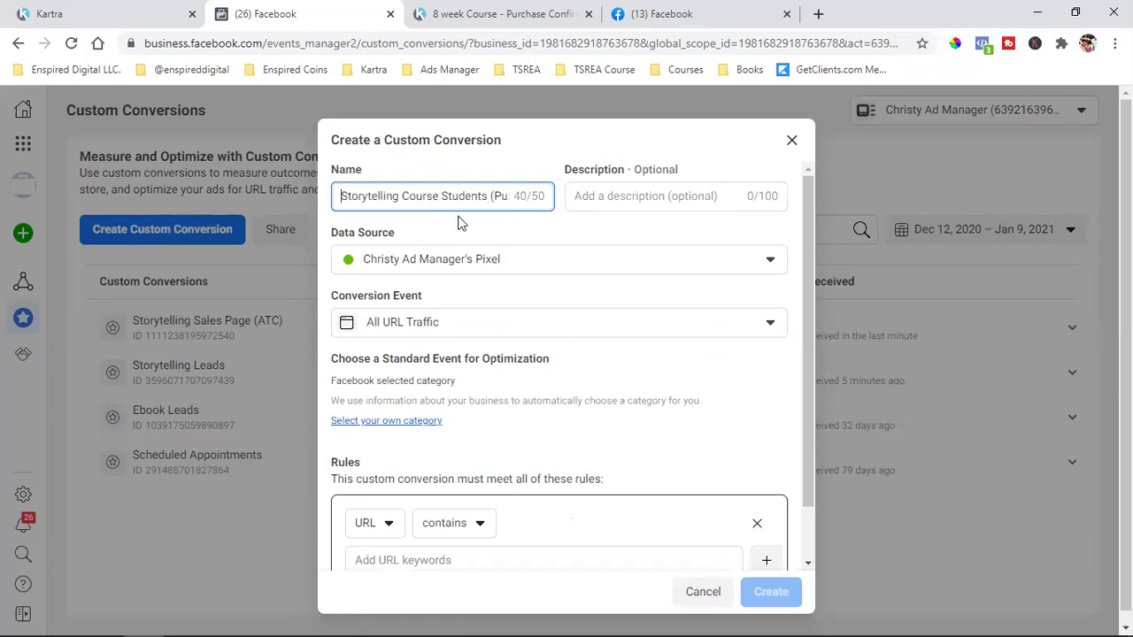
Choose Purchase as the standard event for optimization instead of the Facebook selected category.
left_click(391, 421)
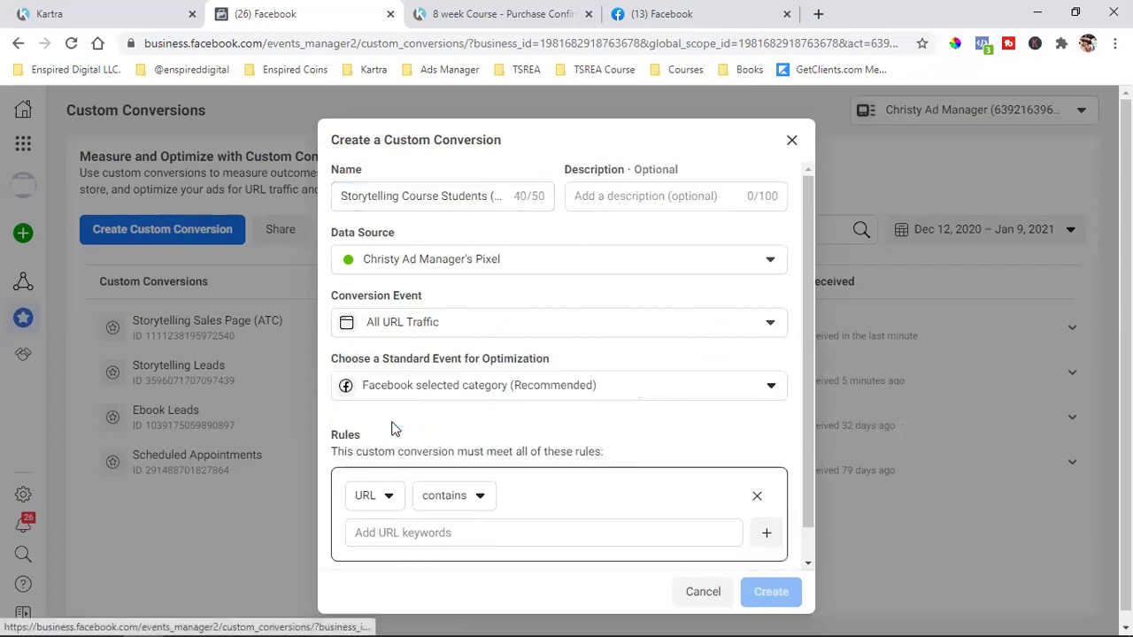
left_click(604, 399)
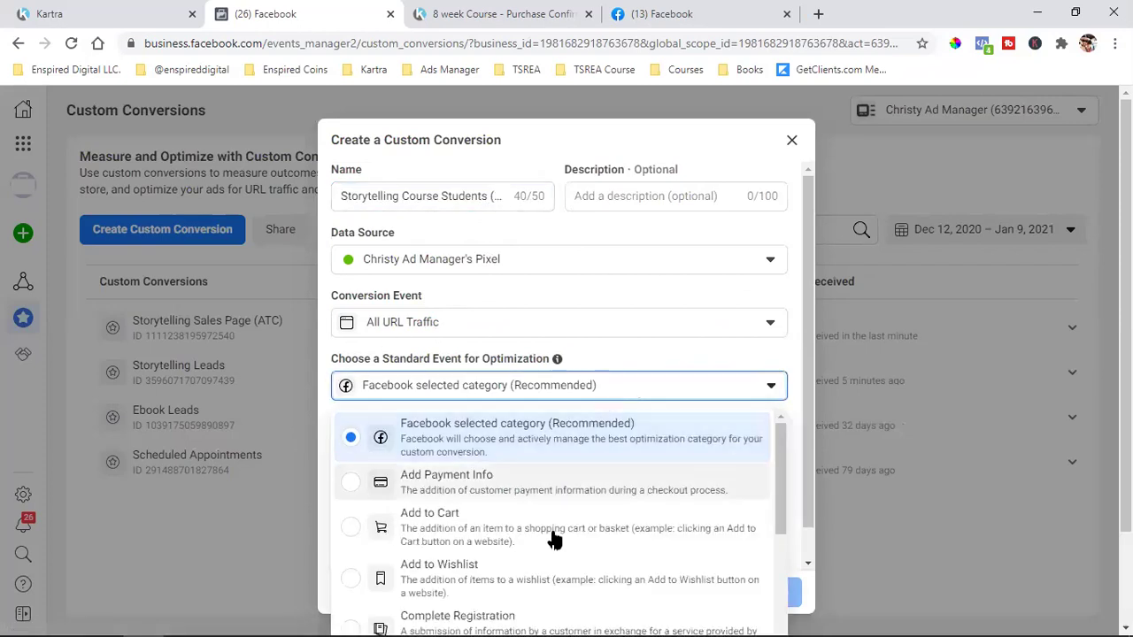
scroll(596, 469, "down", 1)
scroll(596, 470, "down", 5)
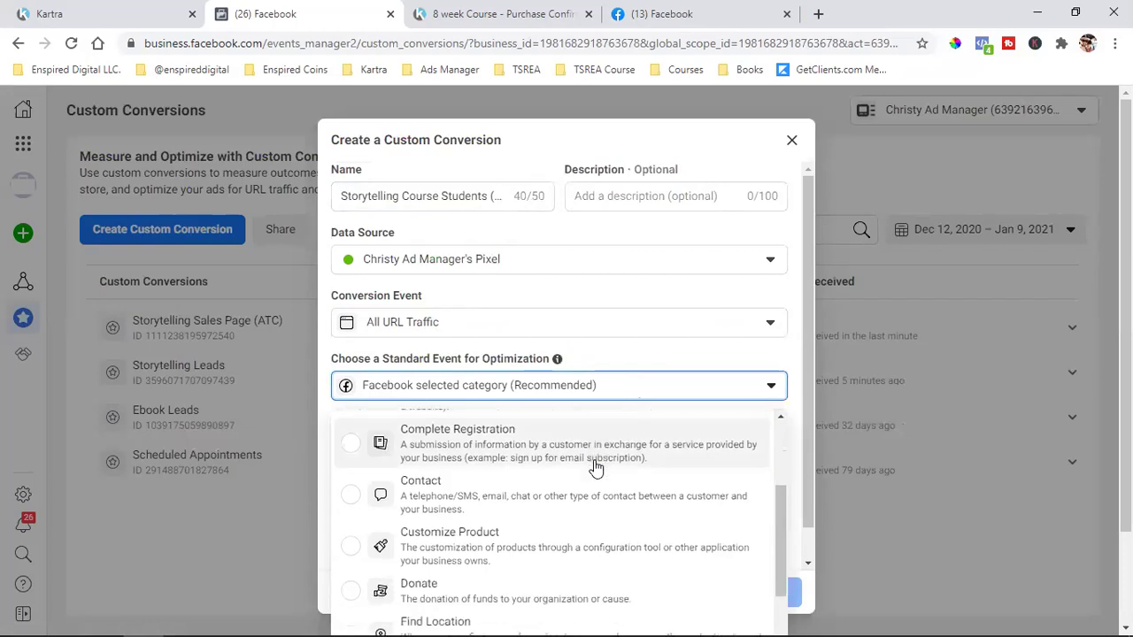
scroll(596, 468, "down", 1)
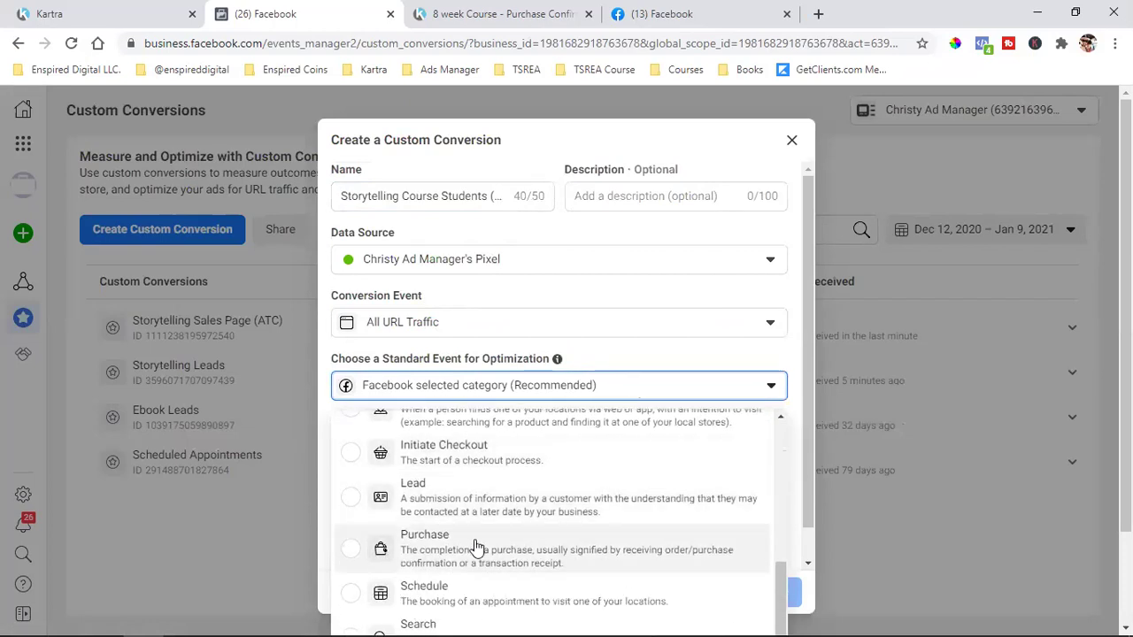
left_click(508, 560)
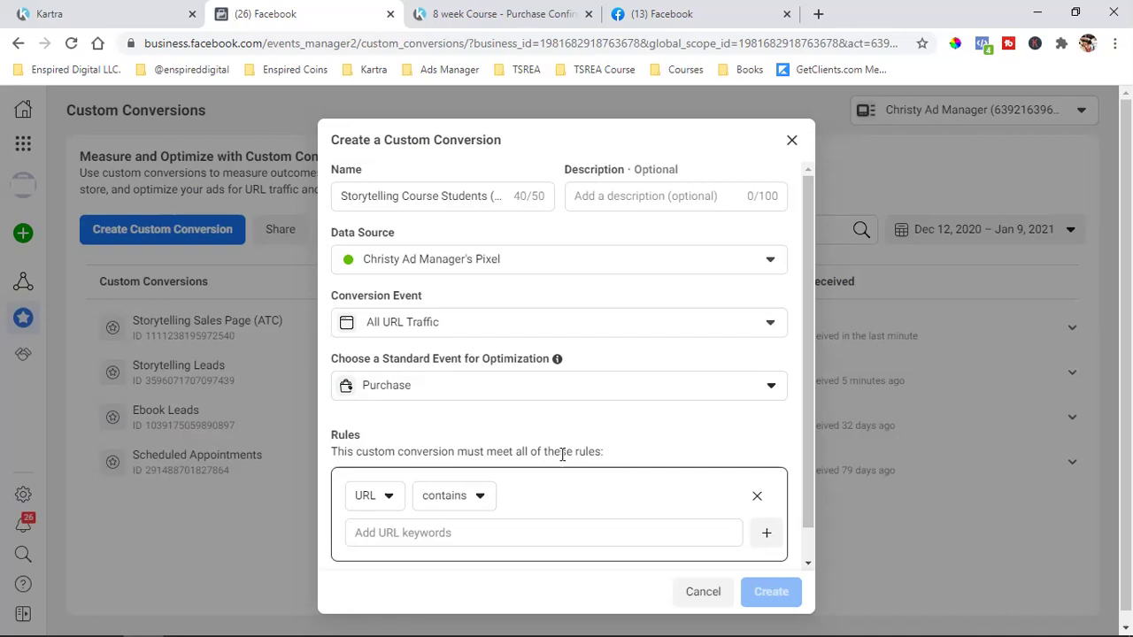
Add the copied purchaseconfirmation page address as the URL contains rule, create the custom conversion and dismiss the completion dialog.
left_click(475, 533)
type("christywithwca.kartra.com/page/purchaseconfirmation")
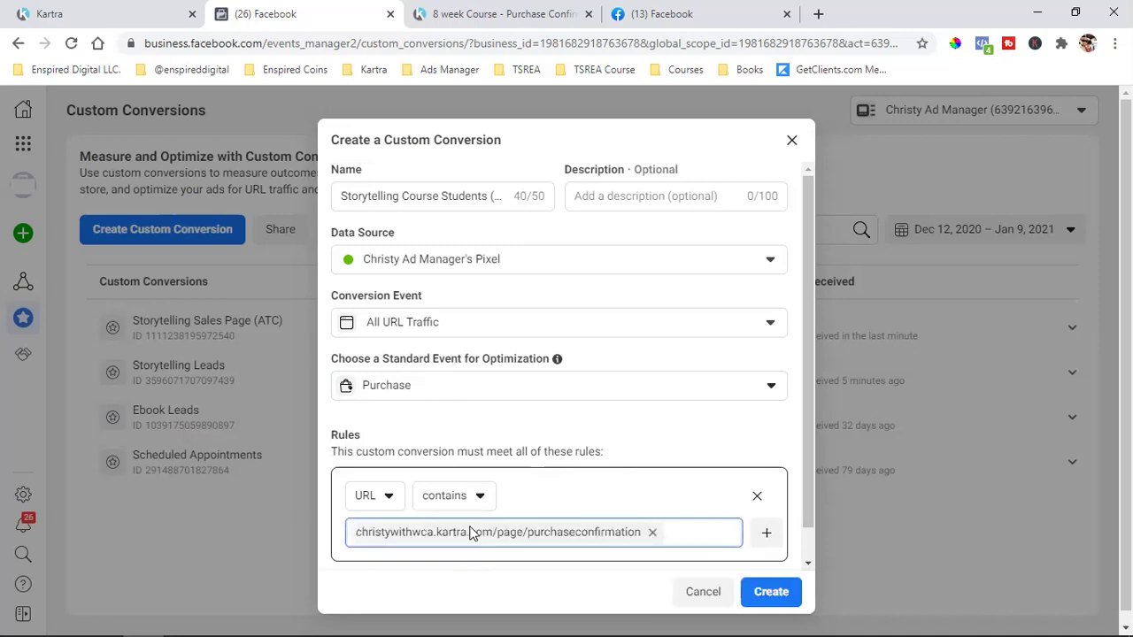
left_click(761, 596)
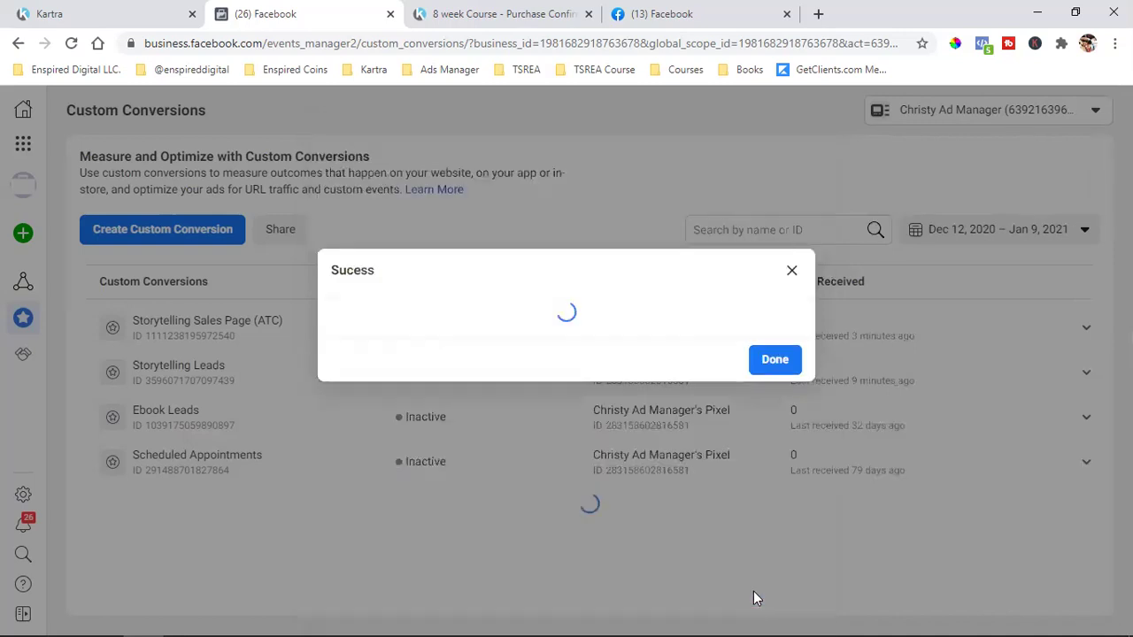
left_click(775, 403)
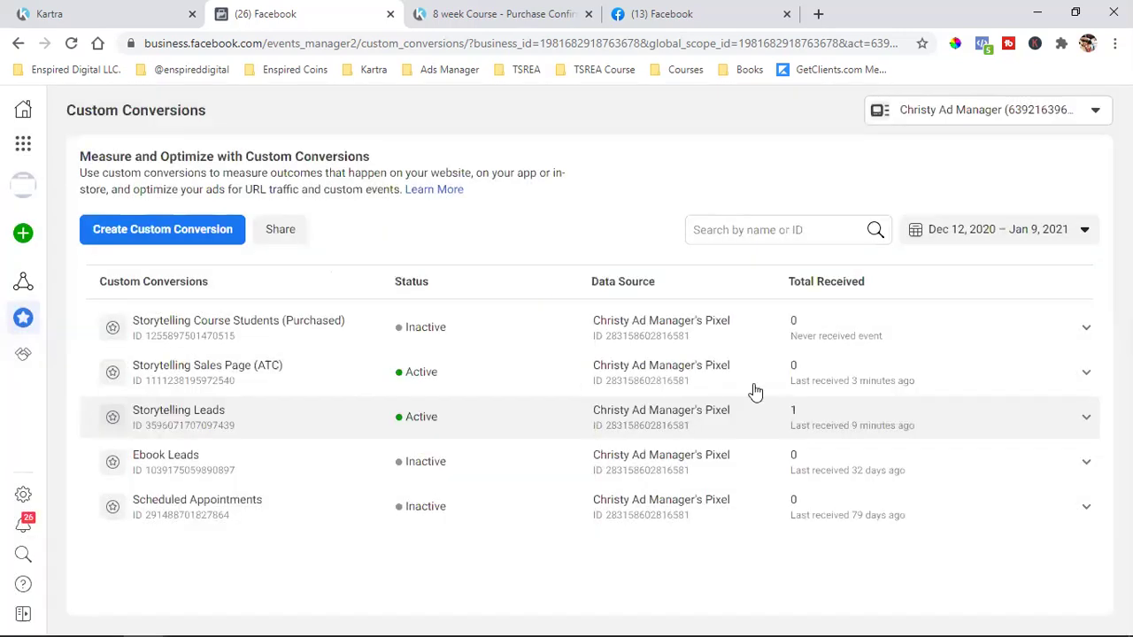
Reload the purchase confirmation page and check with Facebook Pixel Helper whether the Storytelling Course Students (Purchased) conversion fires.
left_click(456, 9)
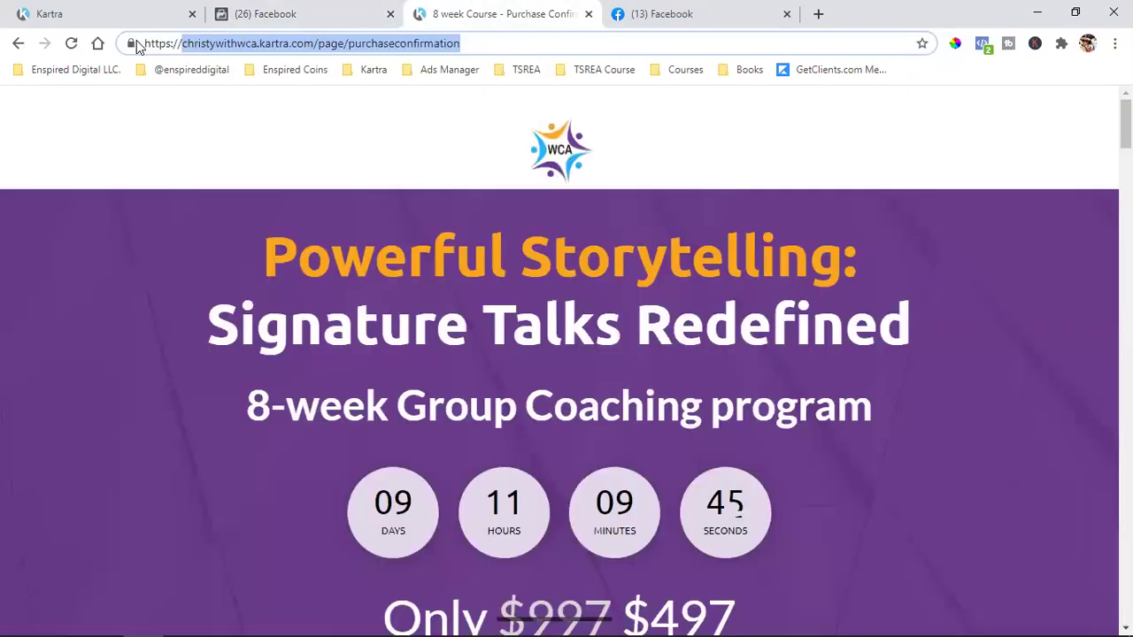
left_click(71, 42)
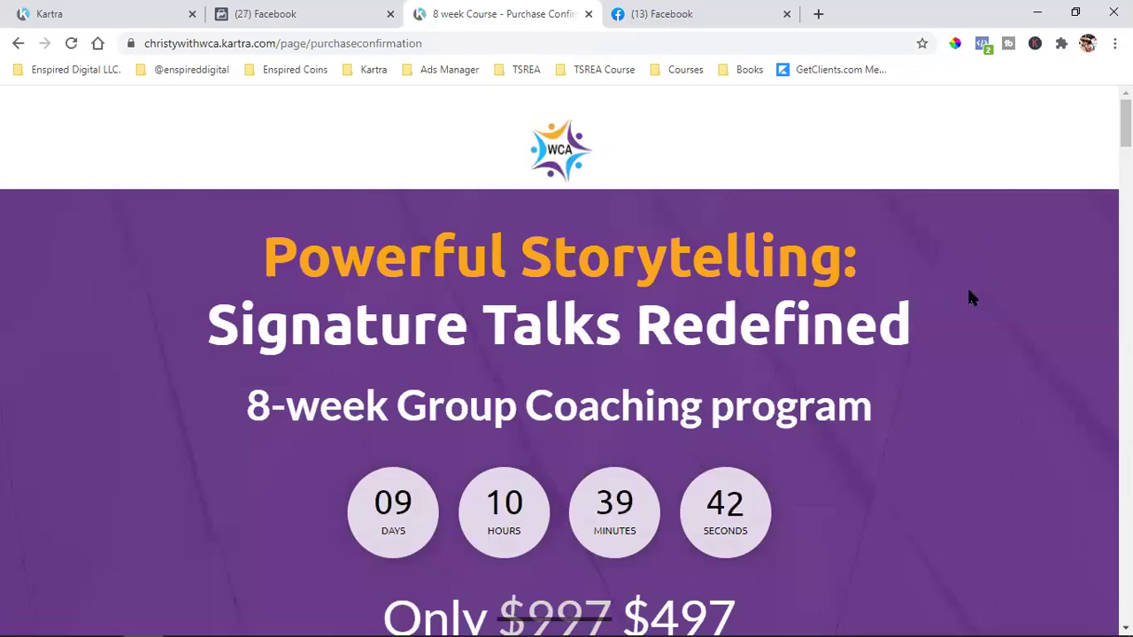
left_click(988, 43)
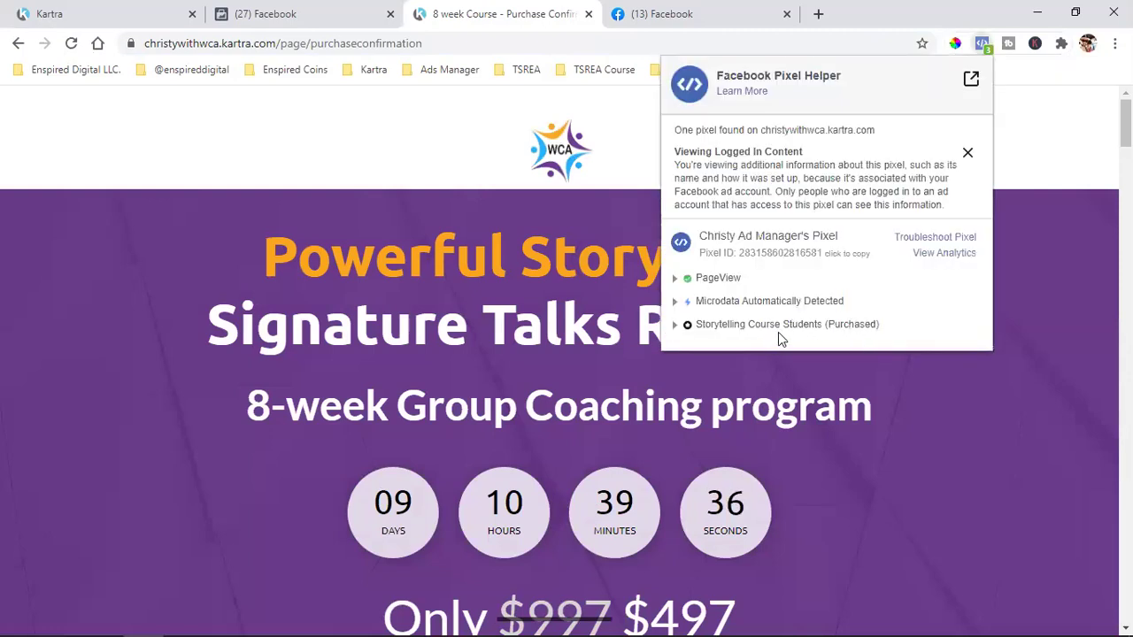
Refresh the custom conversions list to check the conversion statuses, and switch to Ads Manager.
left_click(326, 7)
left_click(71, 43)
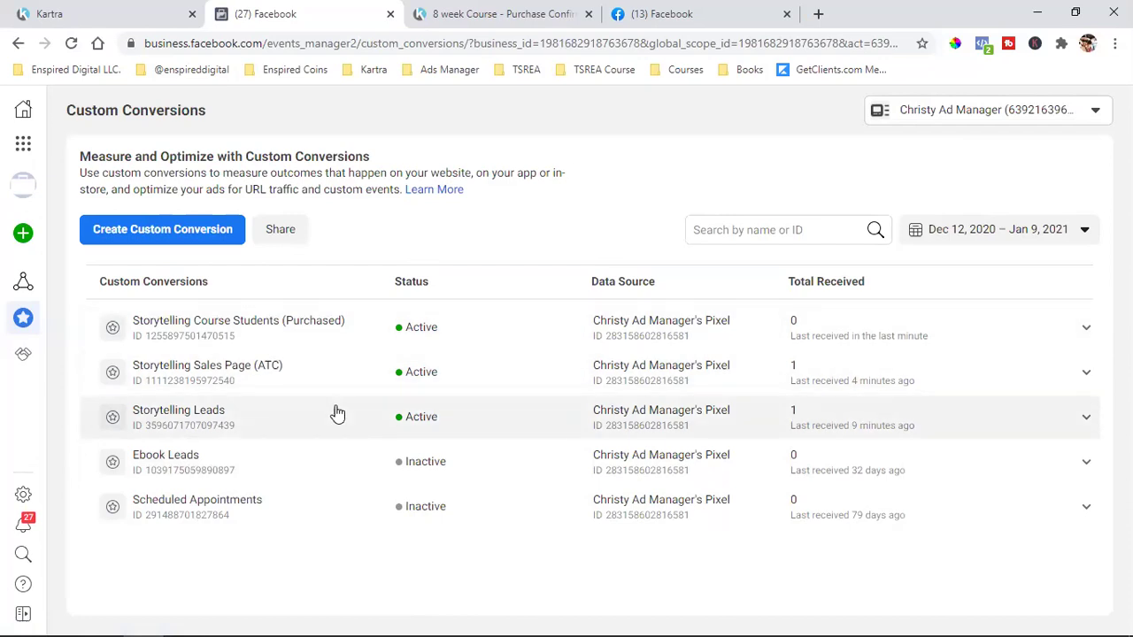
left_click(23, 143)
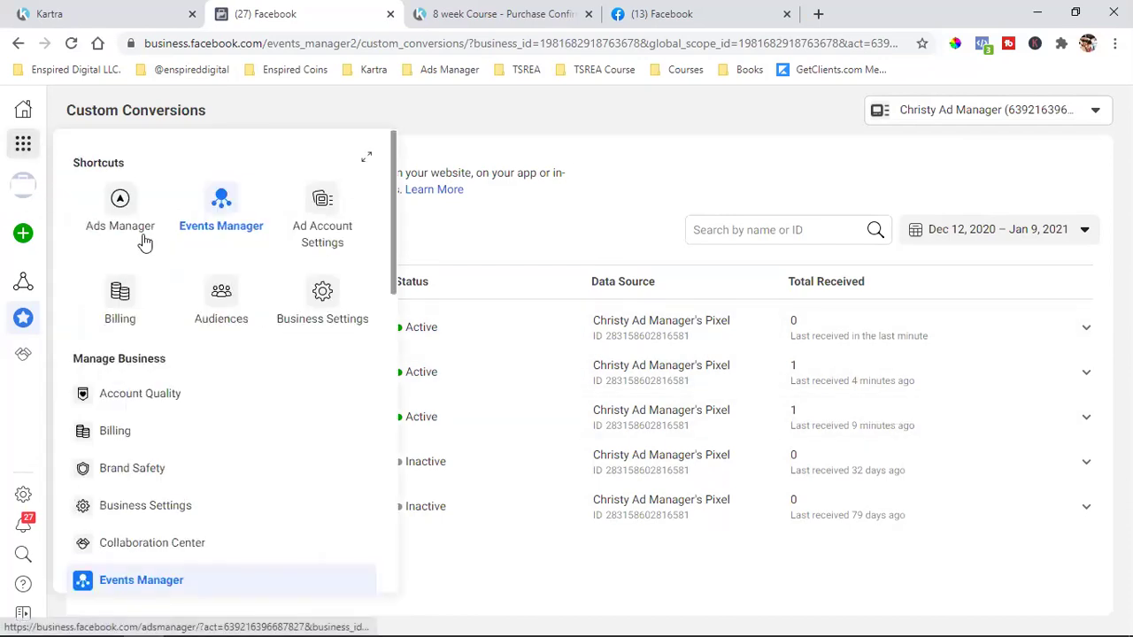
left_click(119, 202)
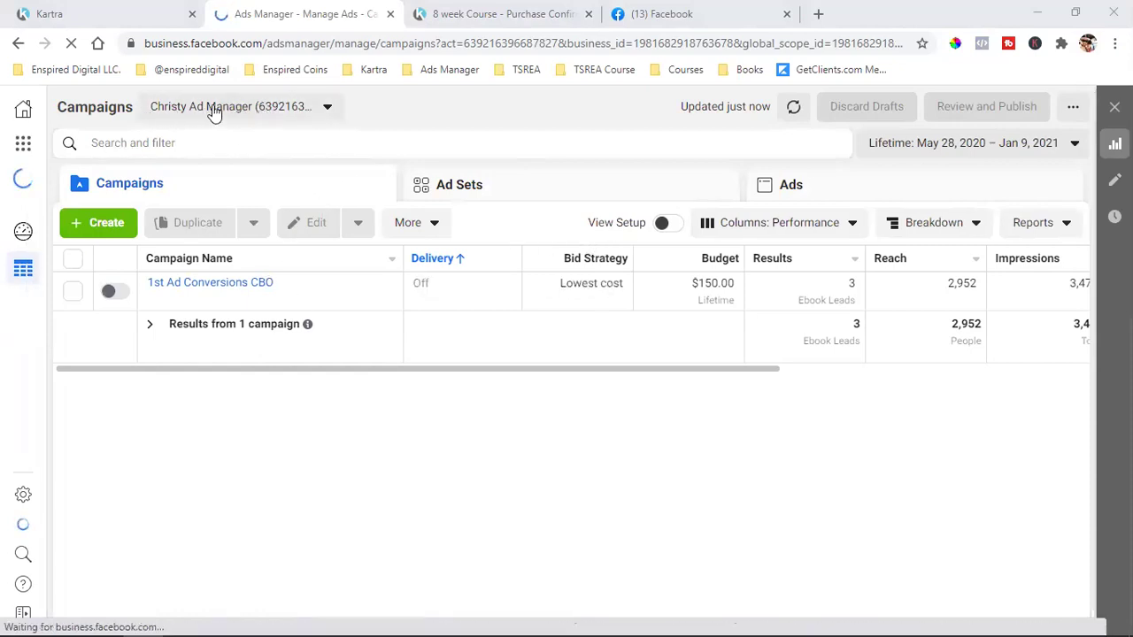
Examine the result columns available in the campaigns, ad sets and ads tables.
left_click(799, 232)
left_click(286, 392)
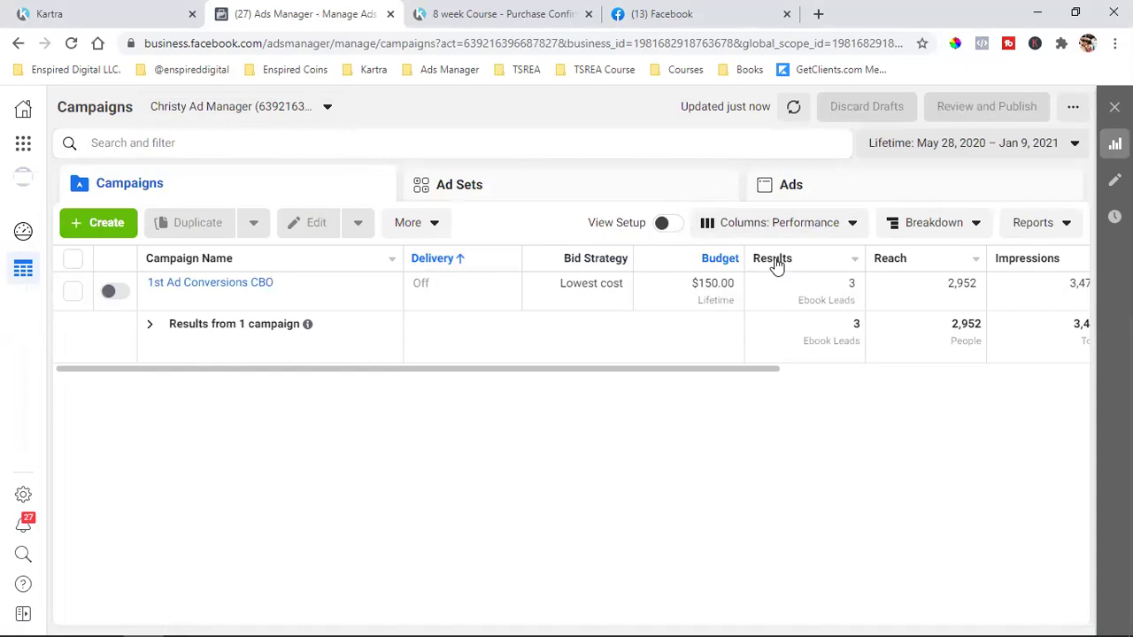
left_click_drag(724, 372, 568, 373)
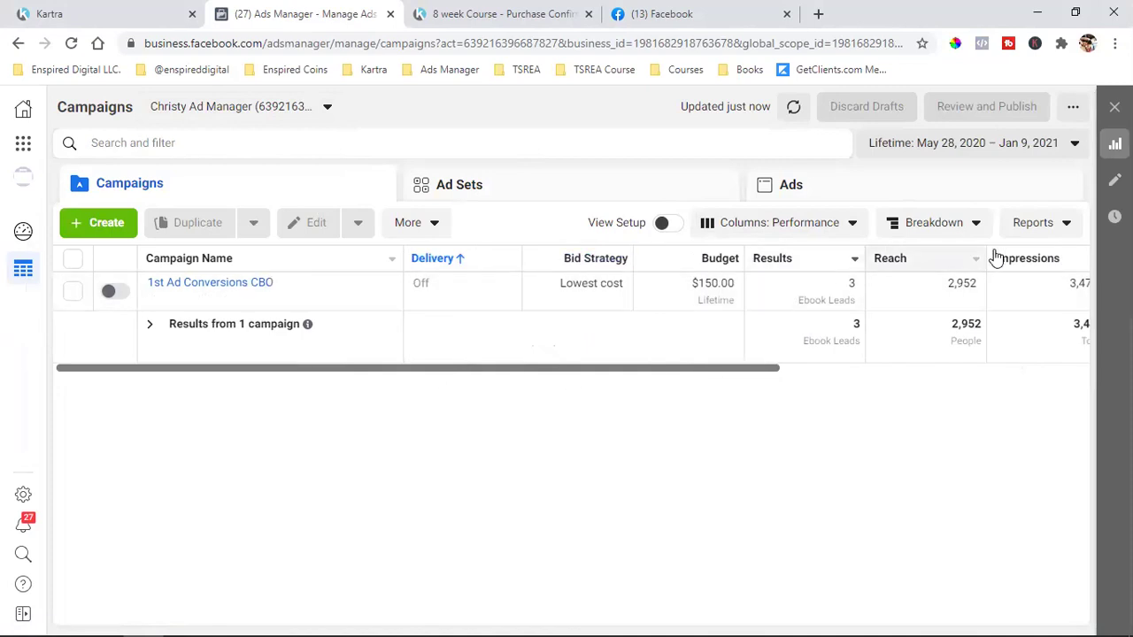
left_click(522, 197)
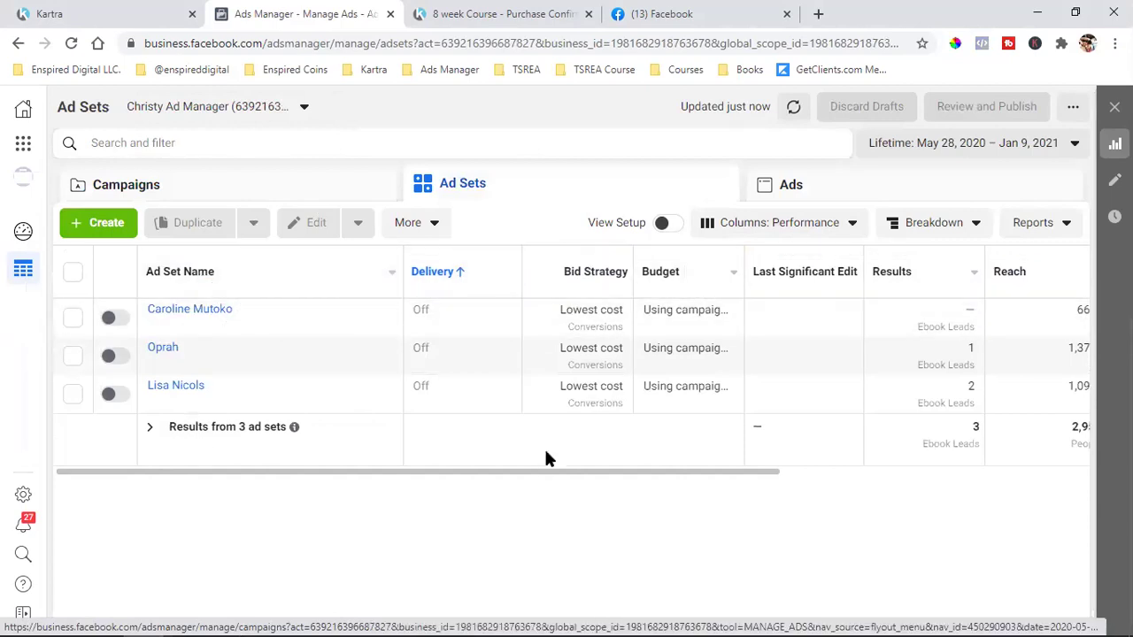
left_click_drag(539, 478, 1092, 482)
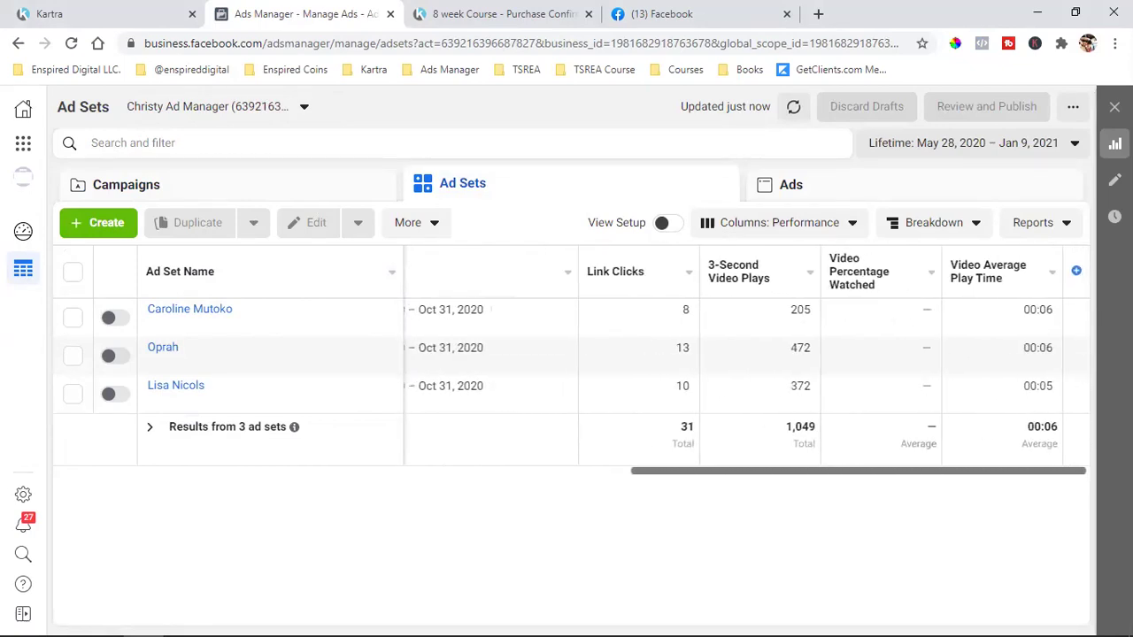
left_click_drag(572, 471, 214, 478)
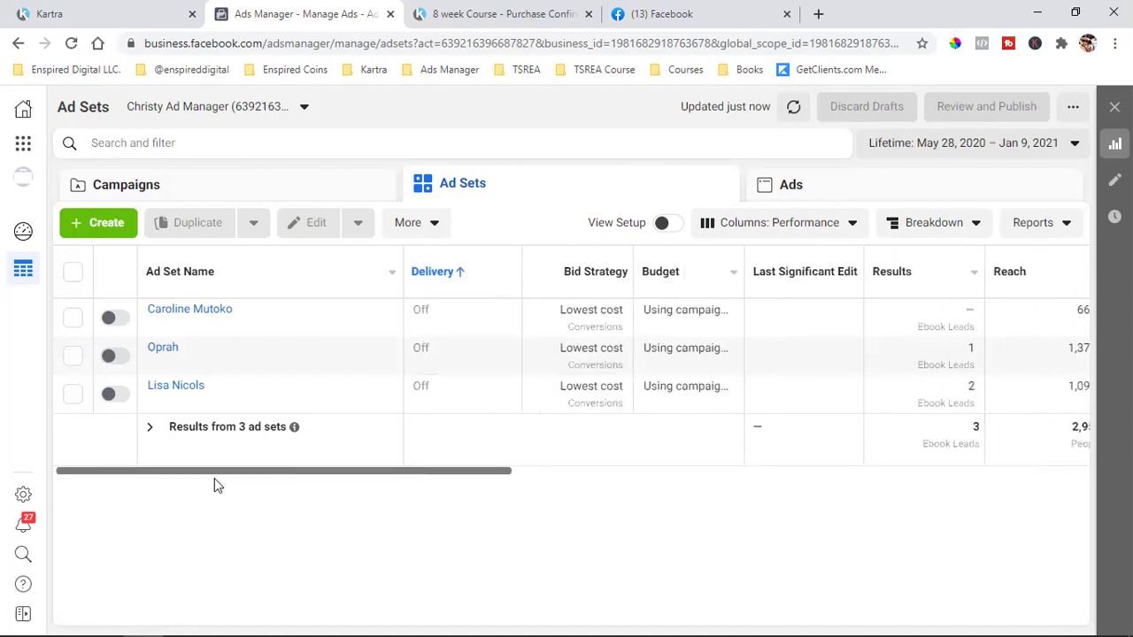
left_click(861, 190)
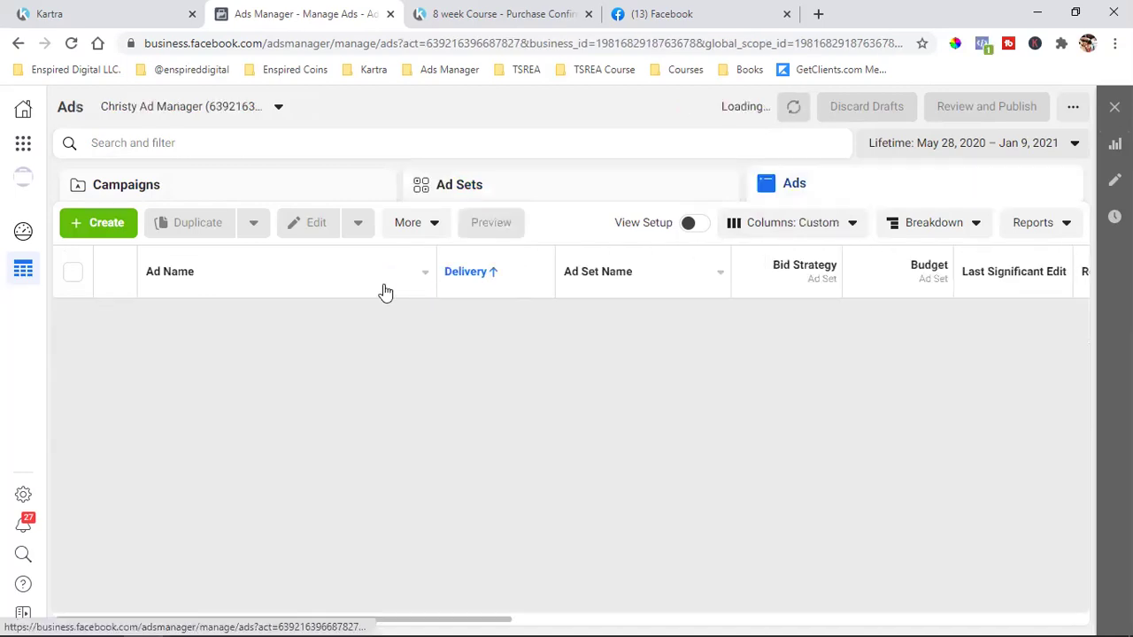
mouse_move(1022, 279)
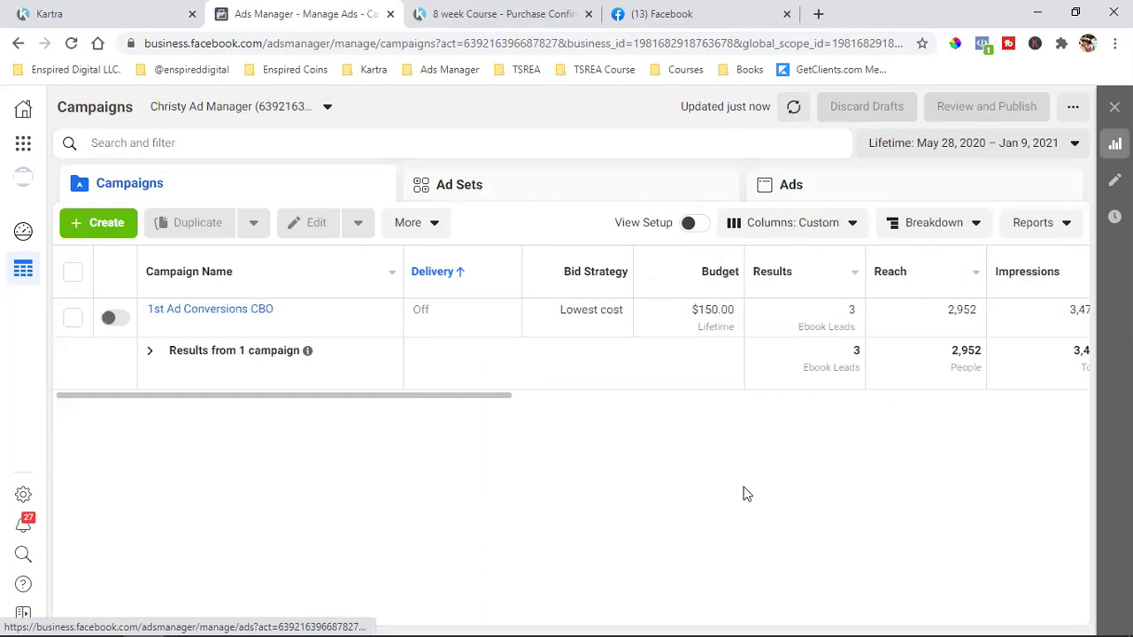
Open column customization for the campaigns table and review the currently selected columns.
left_click(810, 224)
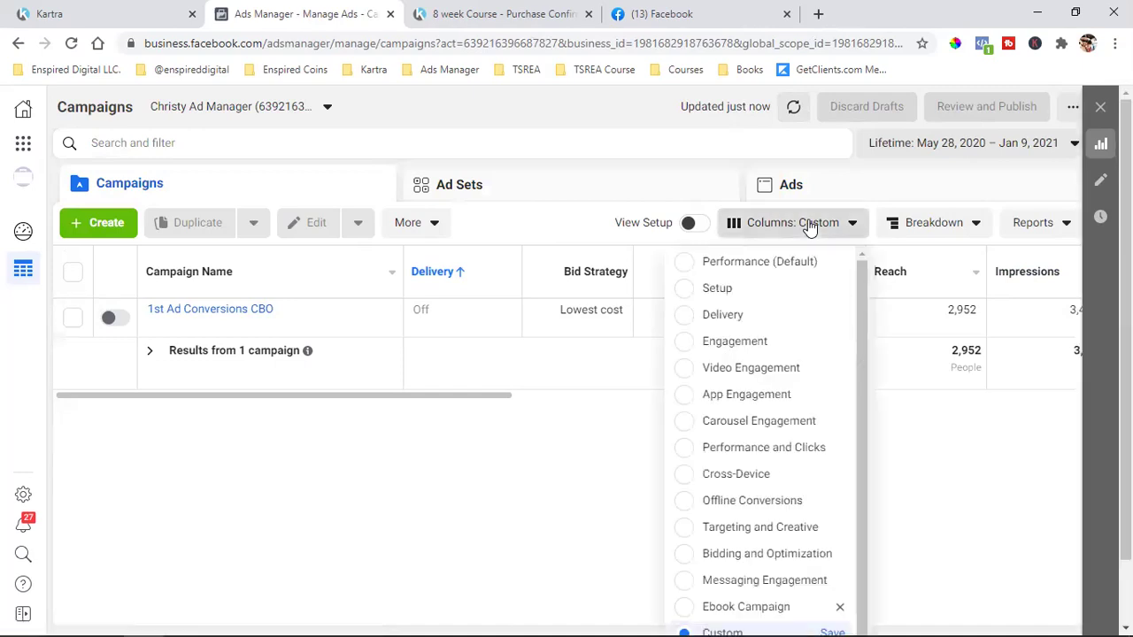
scroll(792, 516, "down", 1)
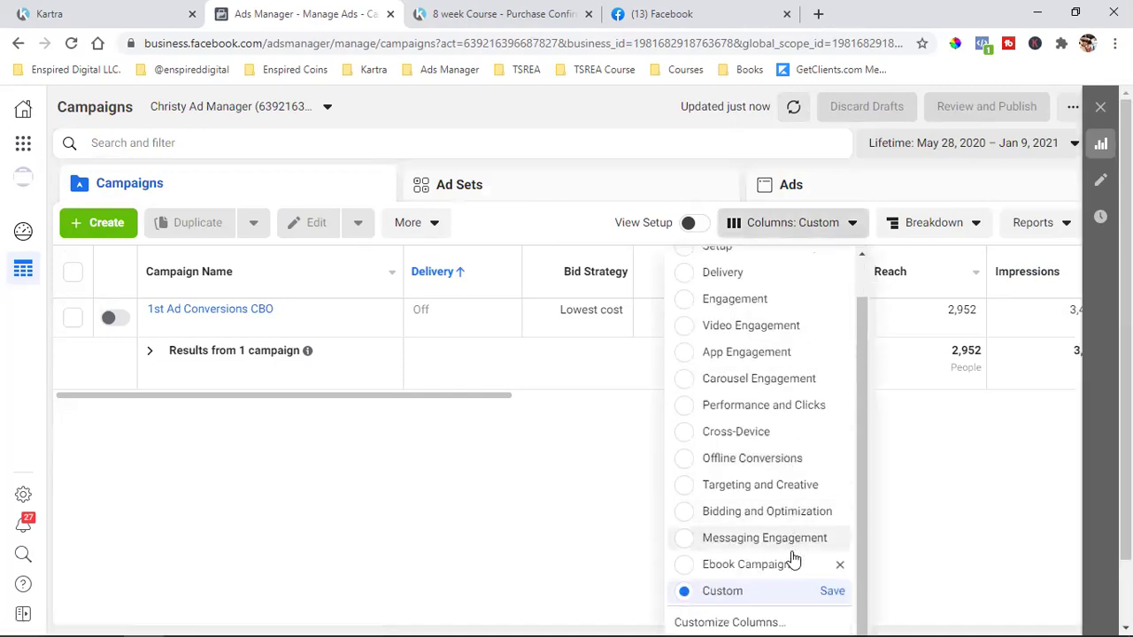
left_click(737, 621)
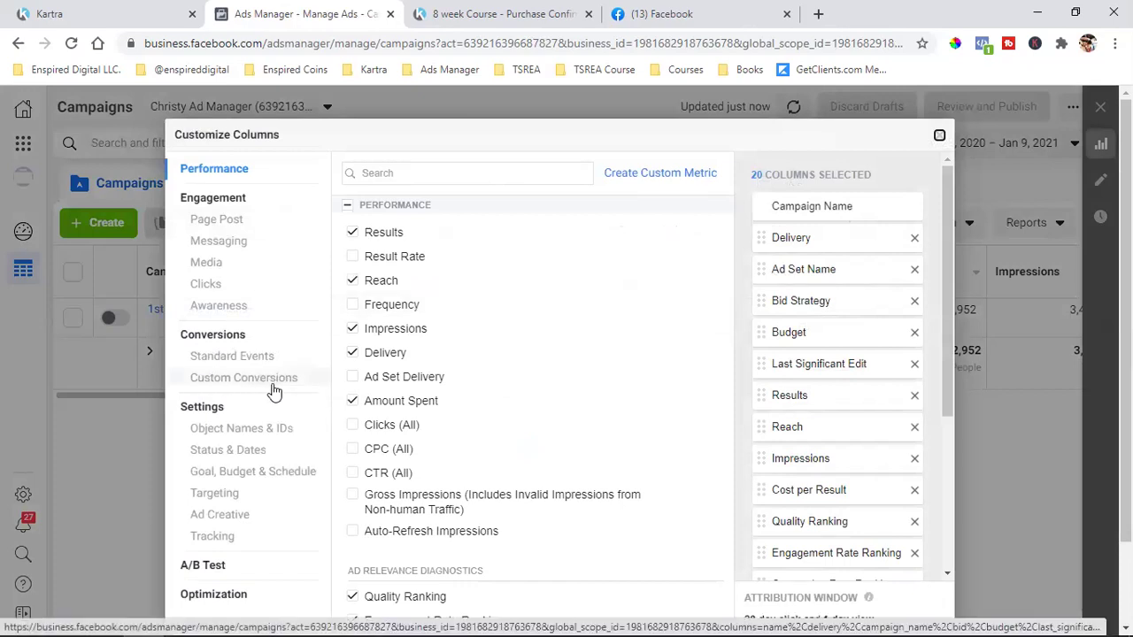
scroll(872, 230, "down", 3)
scroll(871, 244, "up", 1)
scroll(870, 253, "down", 1)
scroll(868, 263, "up", 4)
scroll(868, 267, "down", 3)
scroll(864, 263, "up", 3)
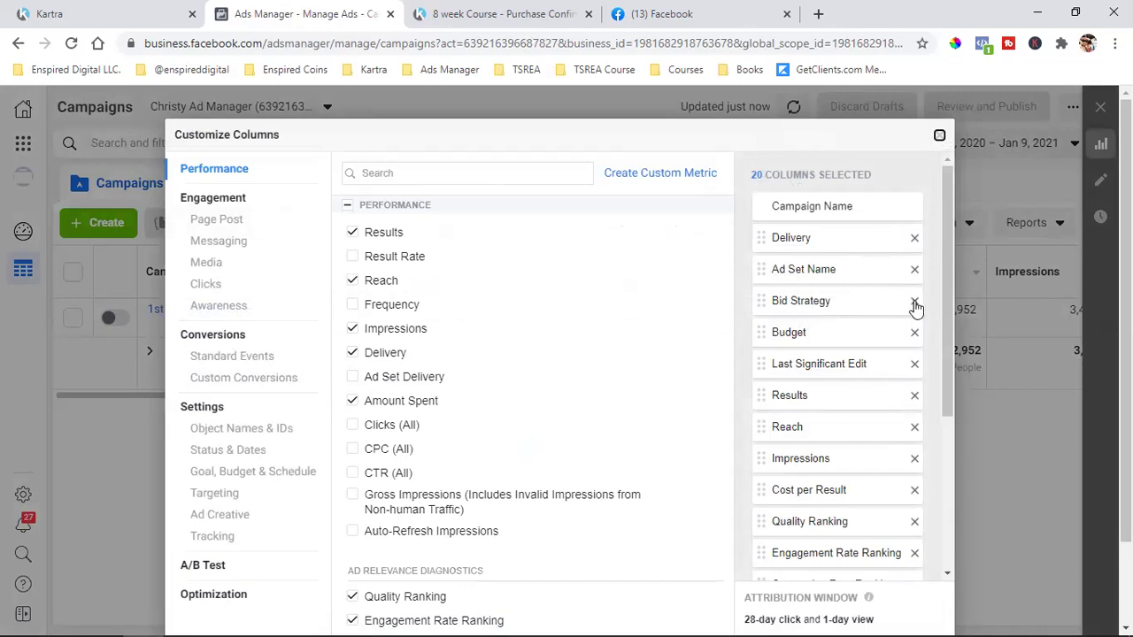
Remove the Last Significant Edit, Results, Reach, Impressions, Cost per Result, Engagement Rate Ranking and Conversion Rate Ranking columns from the selection.
left_click(915, 366)
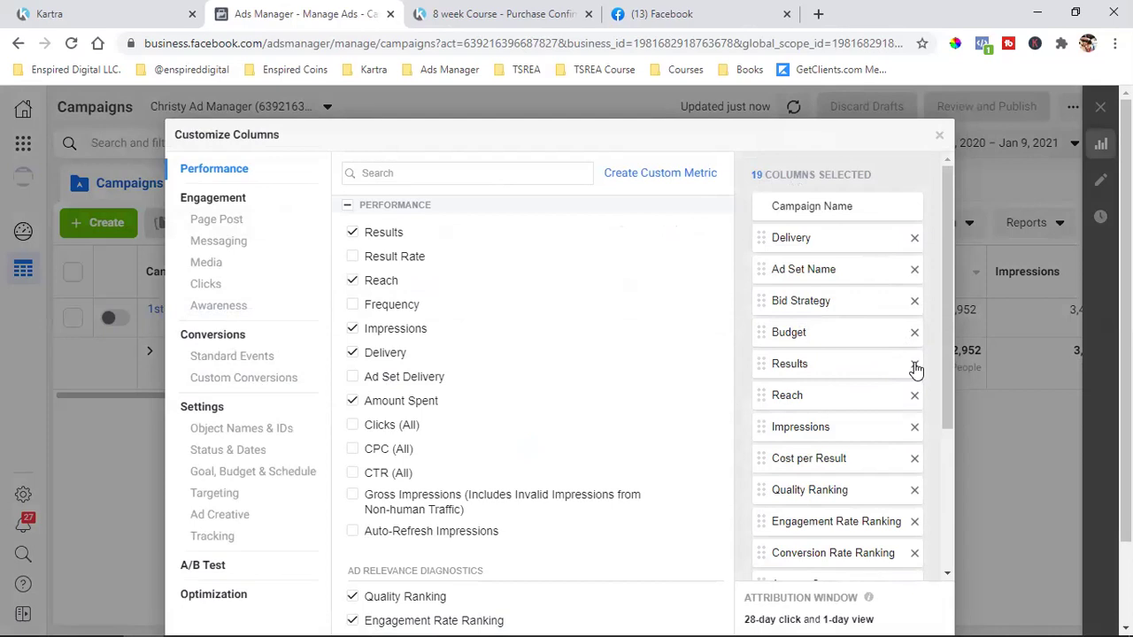
left_click(915, 366)
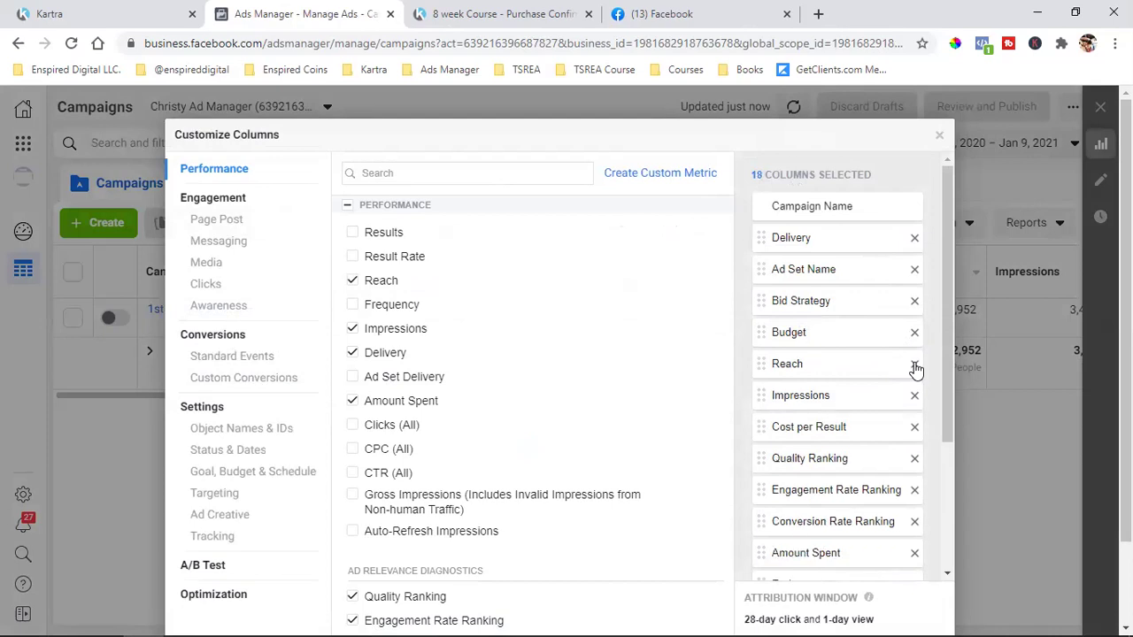
left_click(915, 366)
left_click(915, 366)
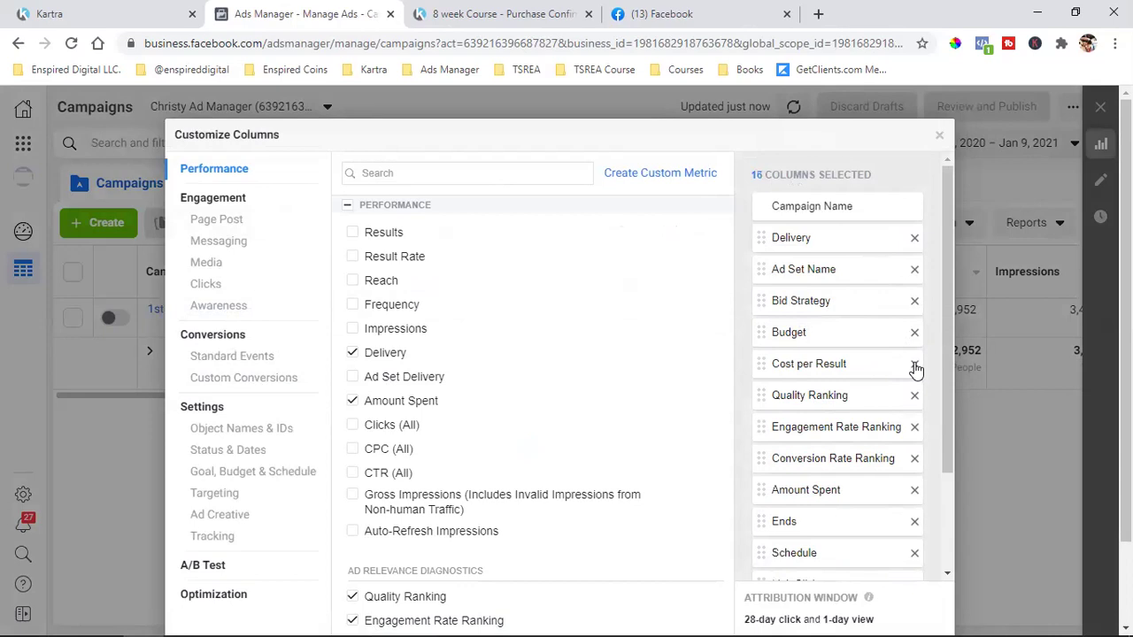
left_click(915, 366)
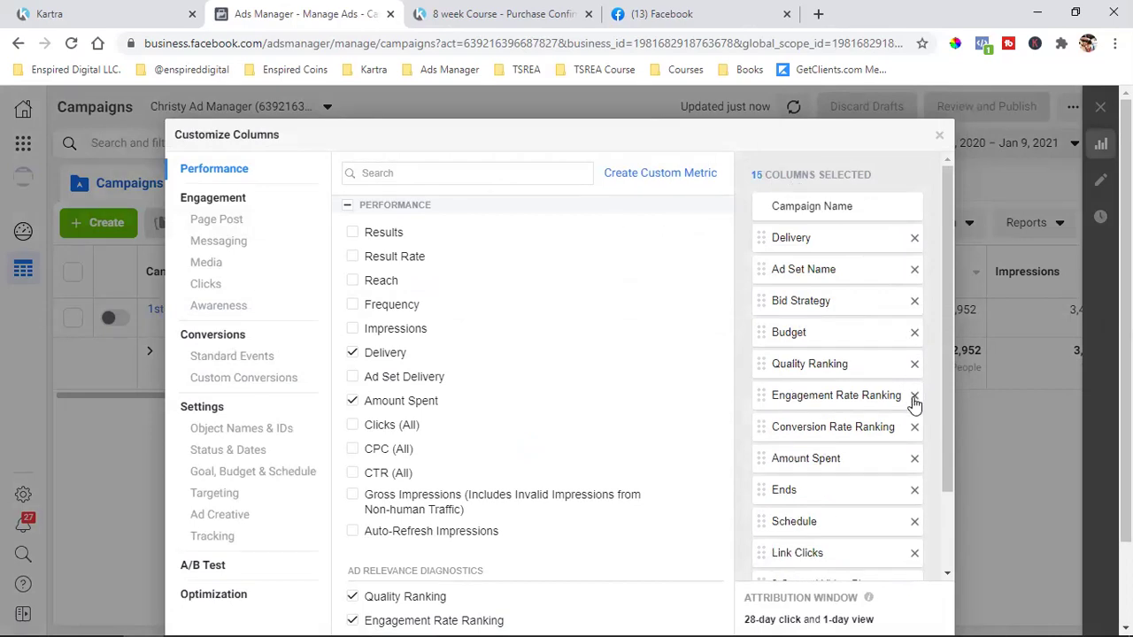
left_click(915, 398)
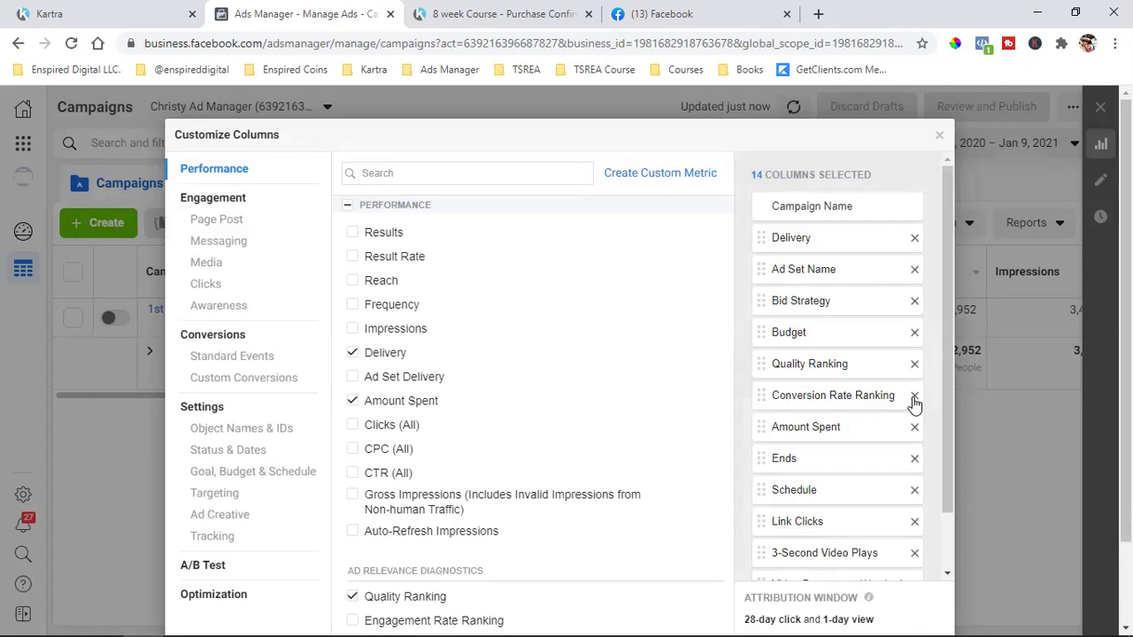
left_click(914, 397)
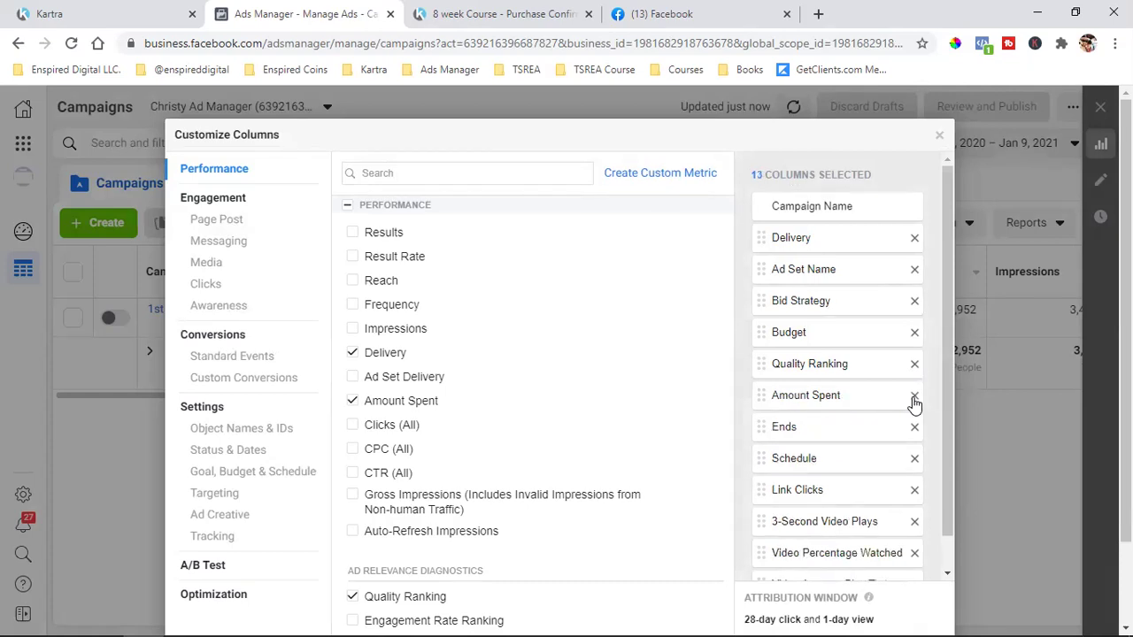
Remove the Link Clicks, 3-Second Video Plays, Video Percentage Watched and Video Average Play Time columns, and move Ad Set Name above Delivery.
scroll(914, 434, "down", 1)
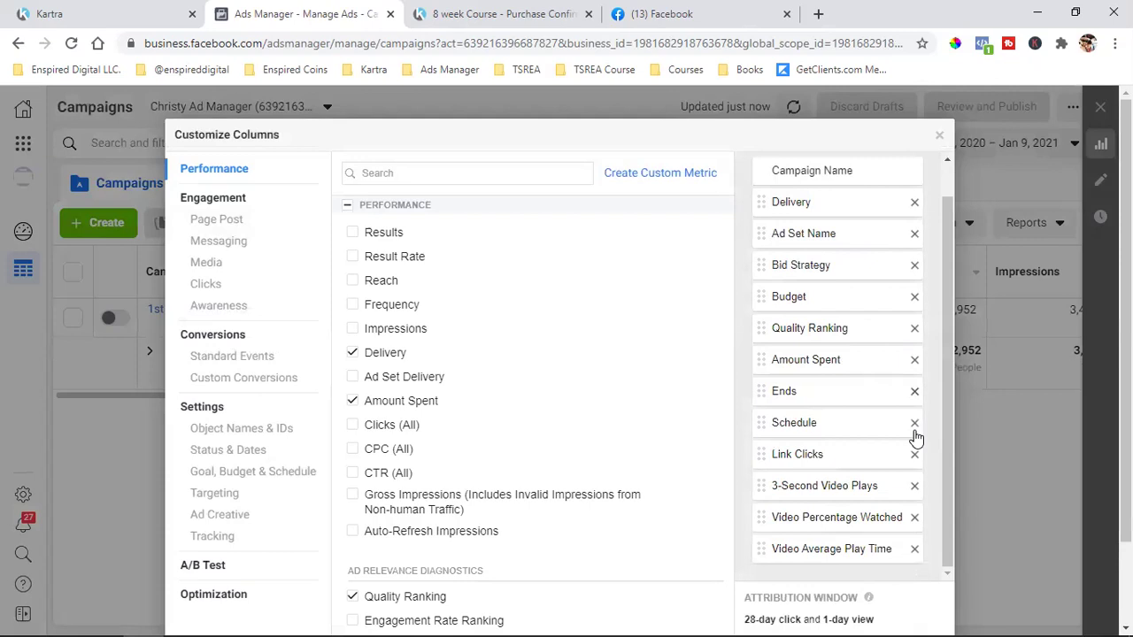
left_click(915, 456)
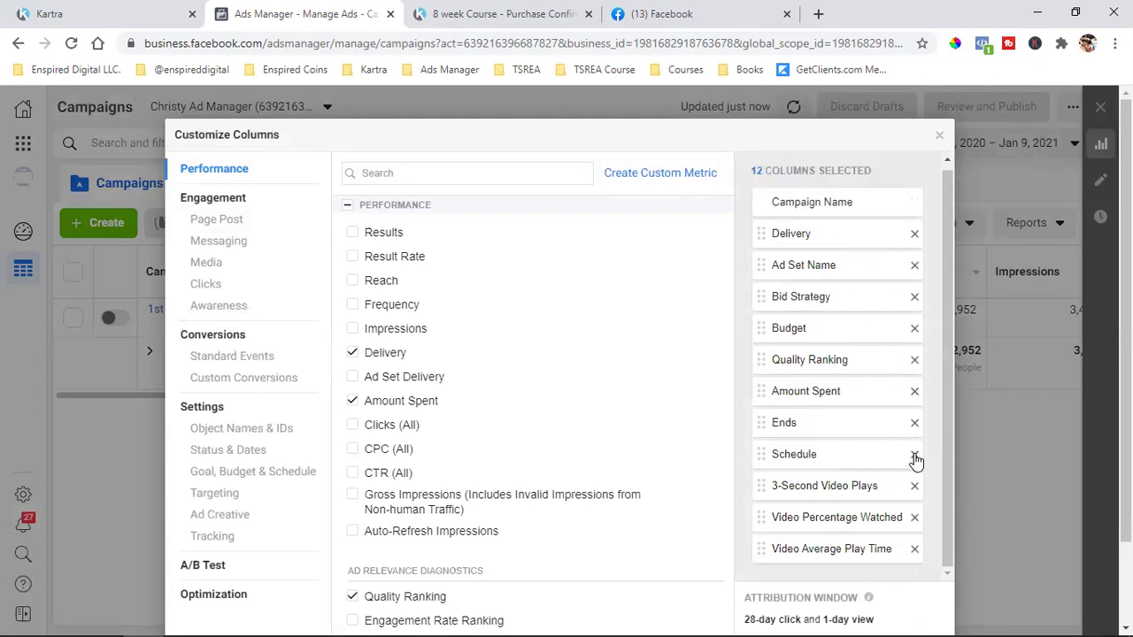
left_click(915, 486)
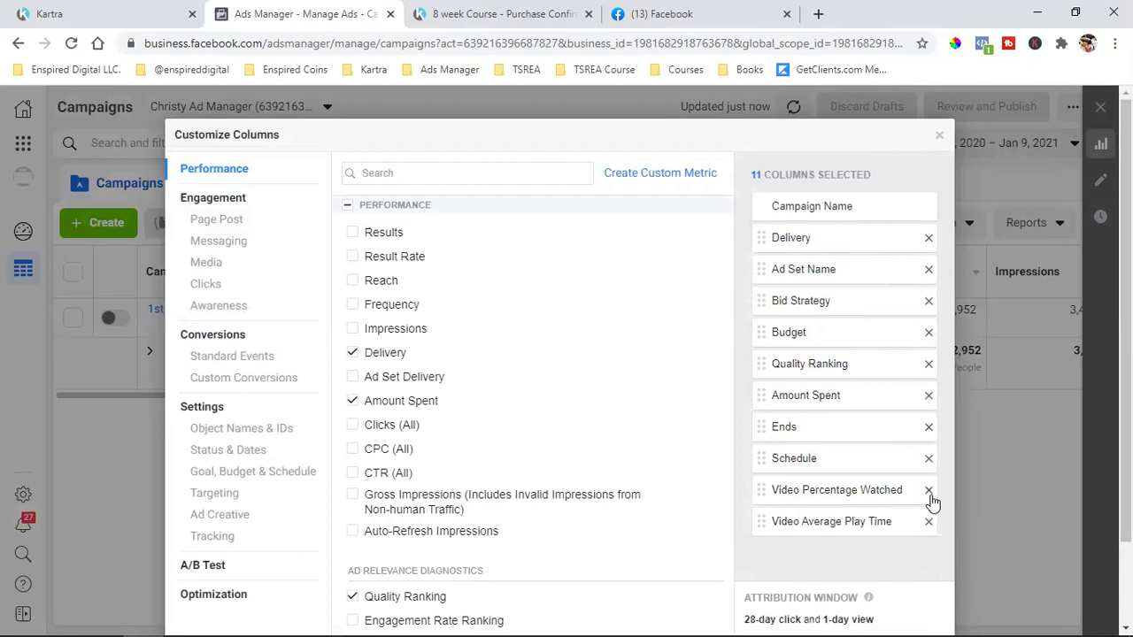
left_click(929, 491)
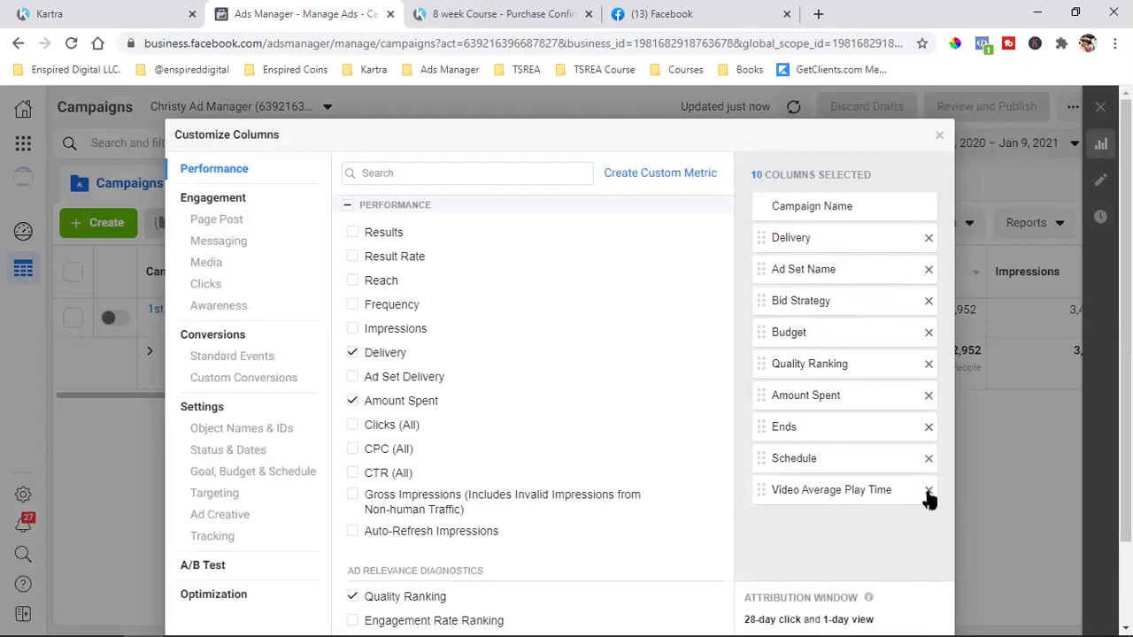
left_click(929, 491)
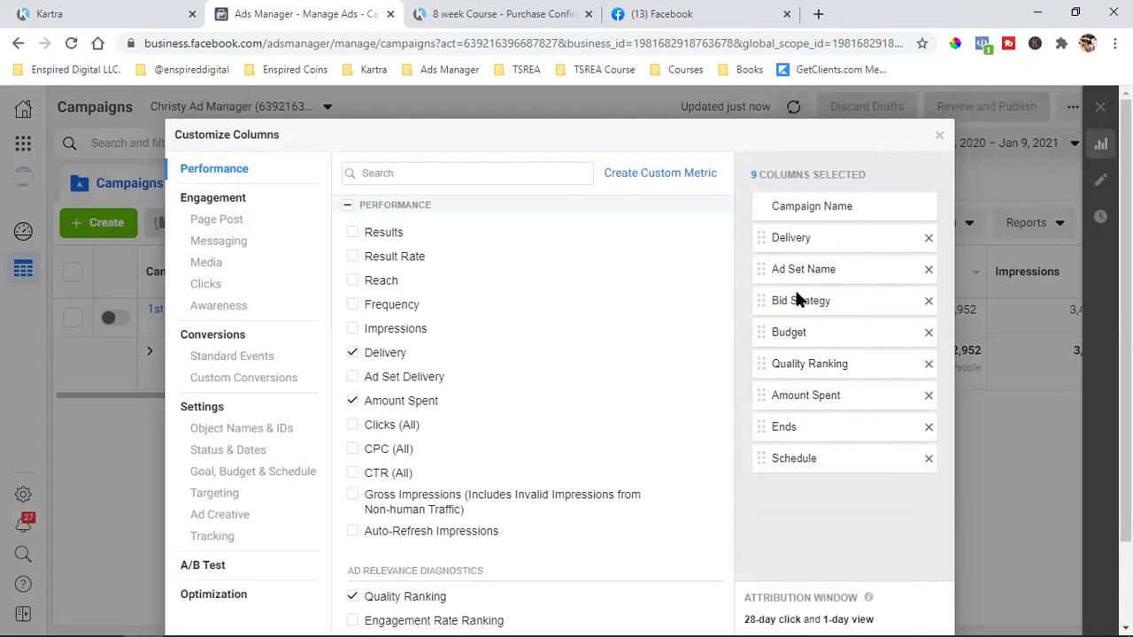
left_click_drag(806, 270, 815, 235)
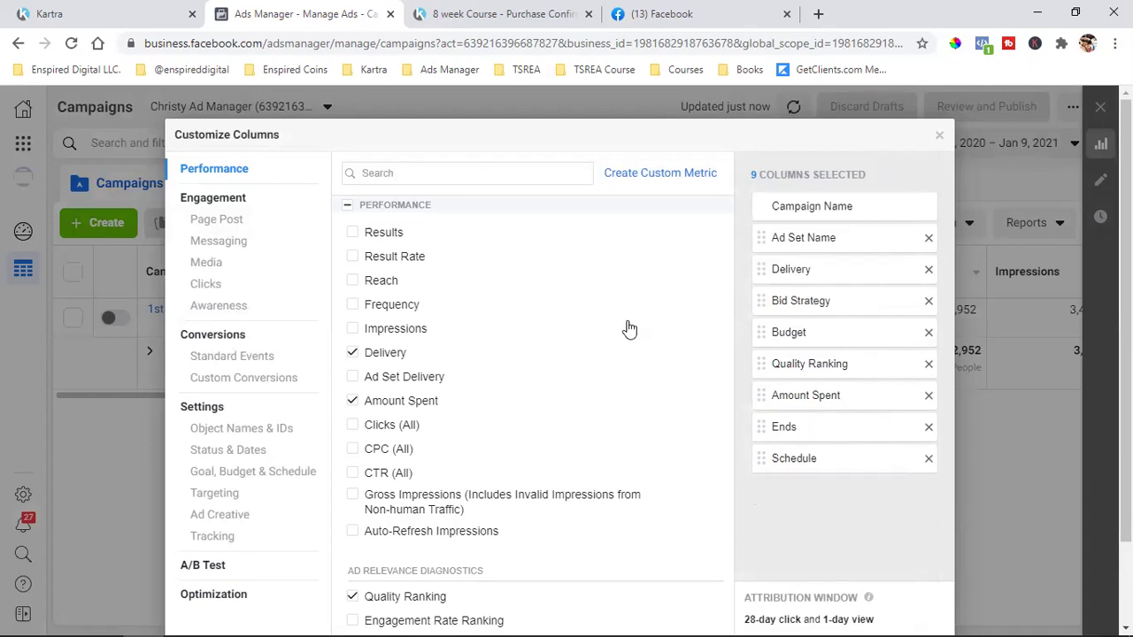
Add the Total columns for the custom conversions Storytelling Course Students (Purchased), Storytelling Sales Page (ATC) and Storytelling Leads.
left_click(212, 381)
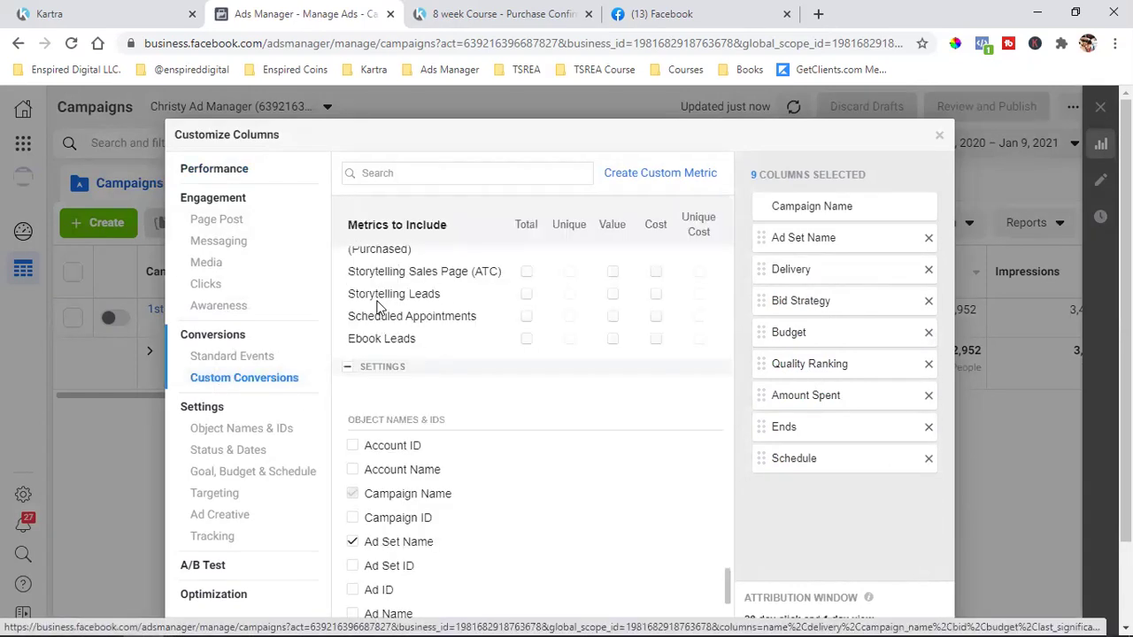
scroll(377, 310, "up", 1)
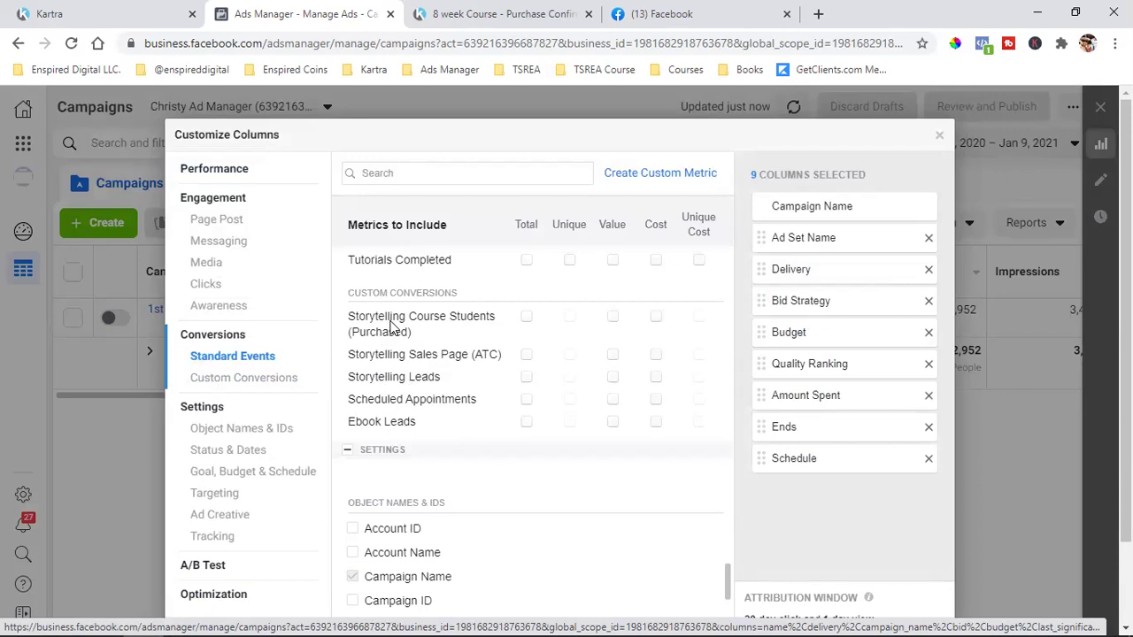
left_click(524, 319)
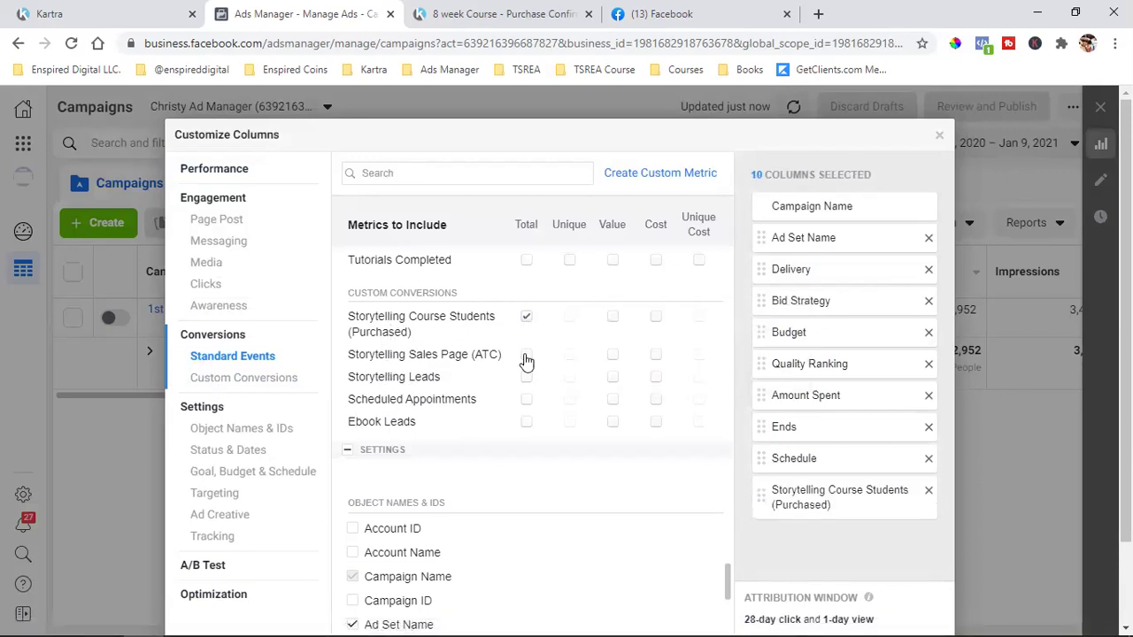
left_click(526, 357)
left_click(526, 381)
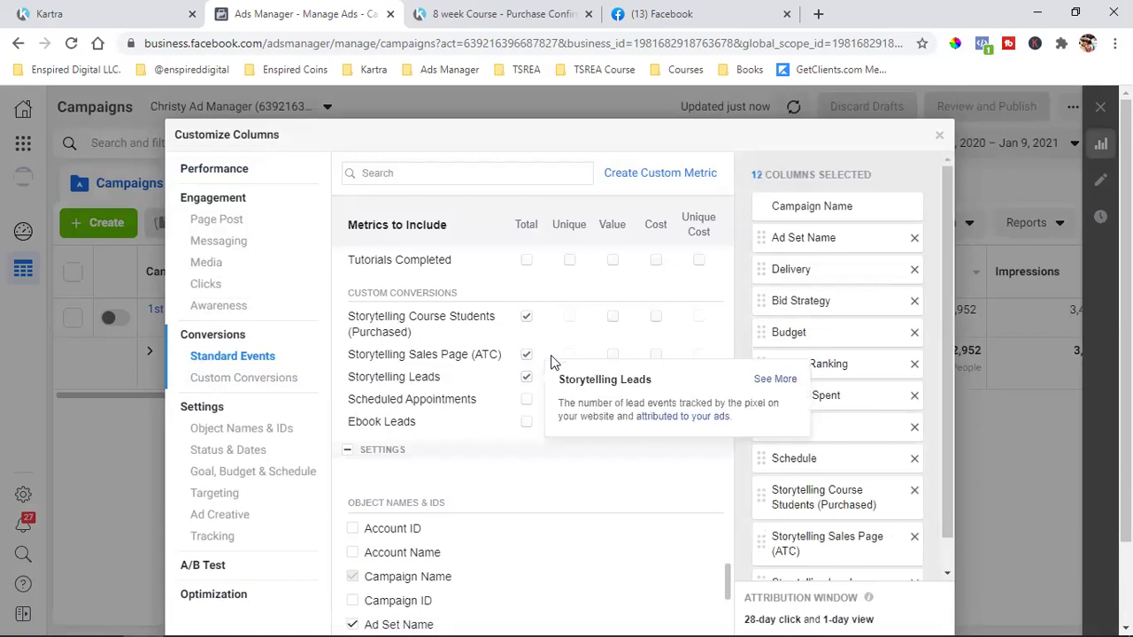
Add the Cost columns for the same three Storytelling custom conversions and check them in the selected columns list.
left_click(656, 317)
left_click(655, 354)
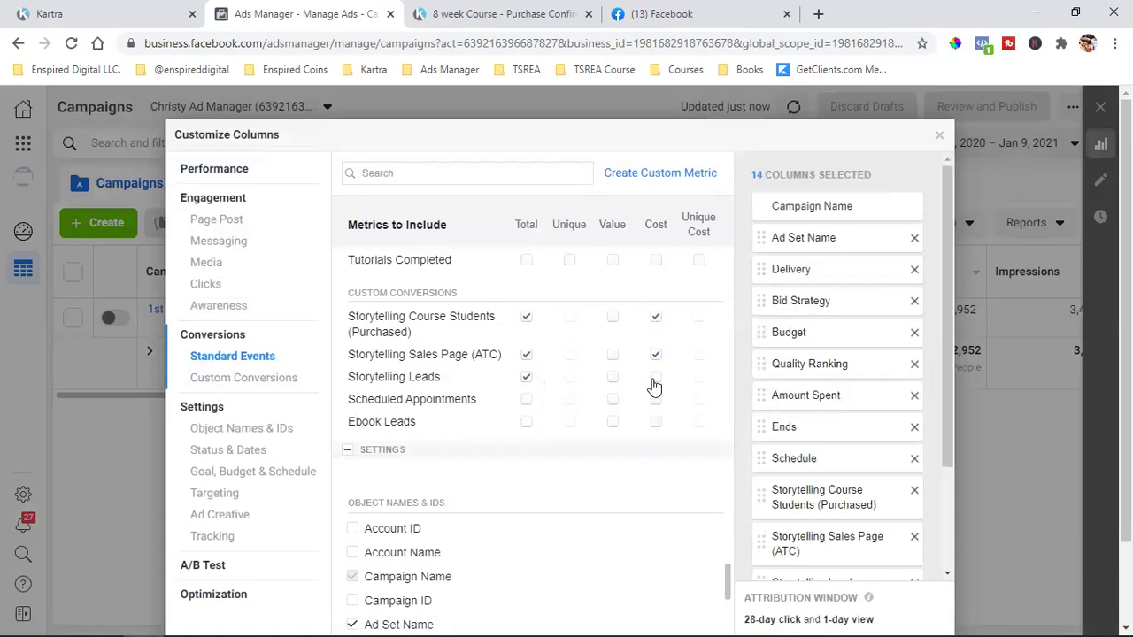
left_click(655, 378)
scroll(846, 489, "down", 3)
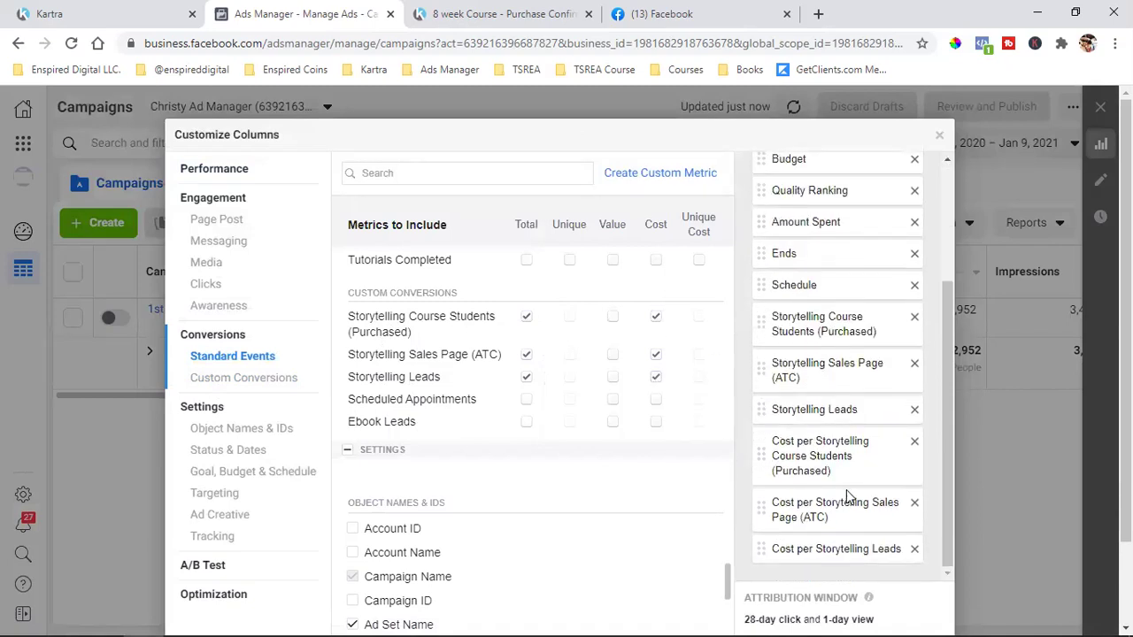
Move Cost per Storytelling Course Students (Purchased) directly below Ad Set Name and remove the Storytelling Course Students (Purchased) total column.
scroll(875, 403, "up", 2)
scroll(874, 400, "down", 3)
scroll(847, 414, "up", 1)
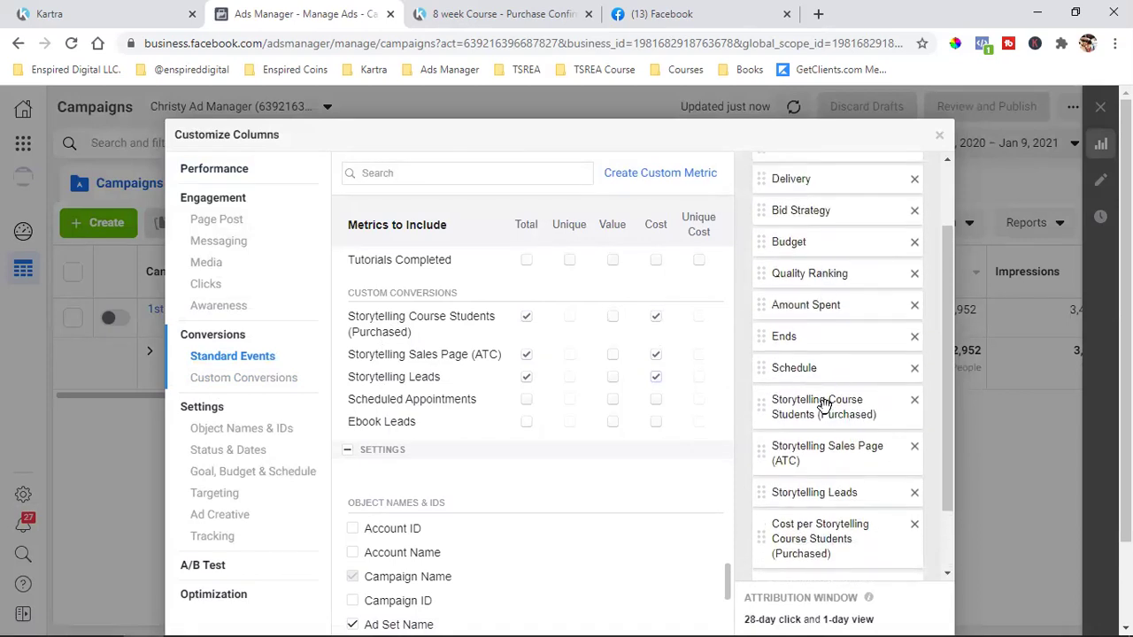
left_click_drag(824, 414, 829, 284)
scroll(841, 413, "down", 2)
left_click_drag(835, 455, 845, 301)
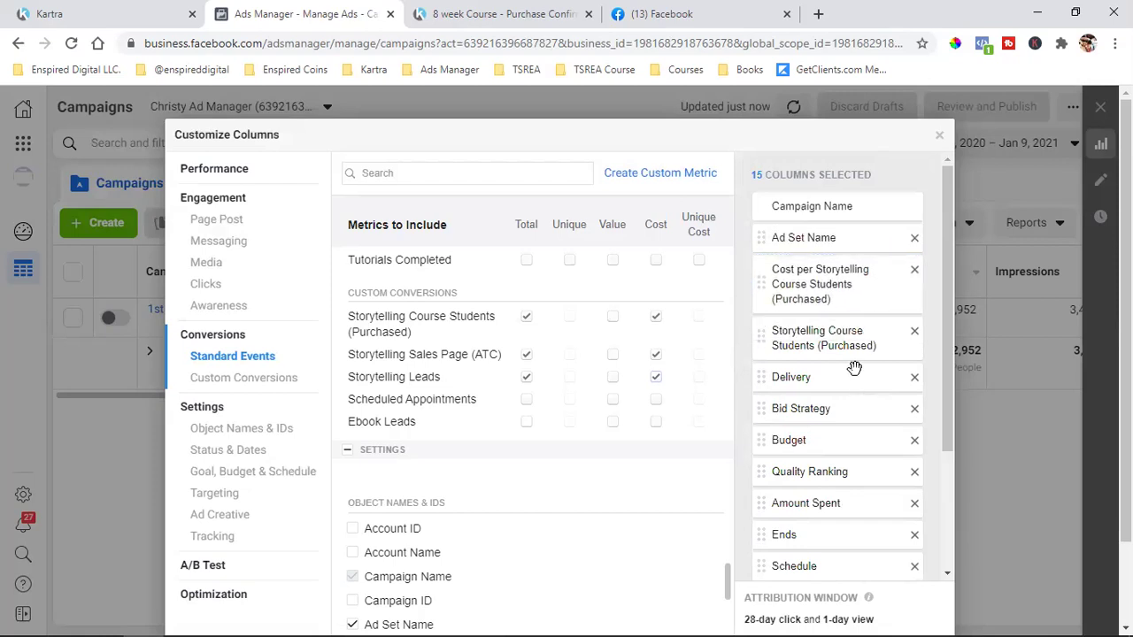
left_click(914, 332)
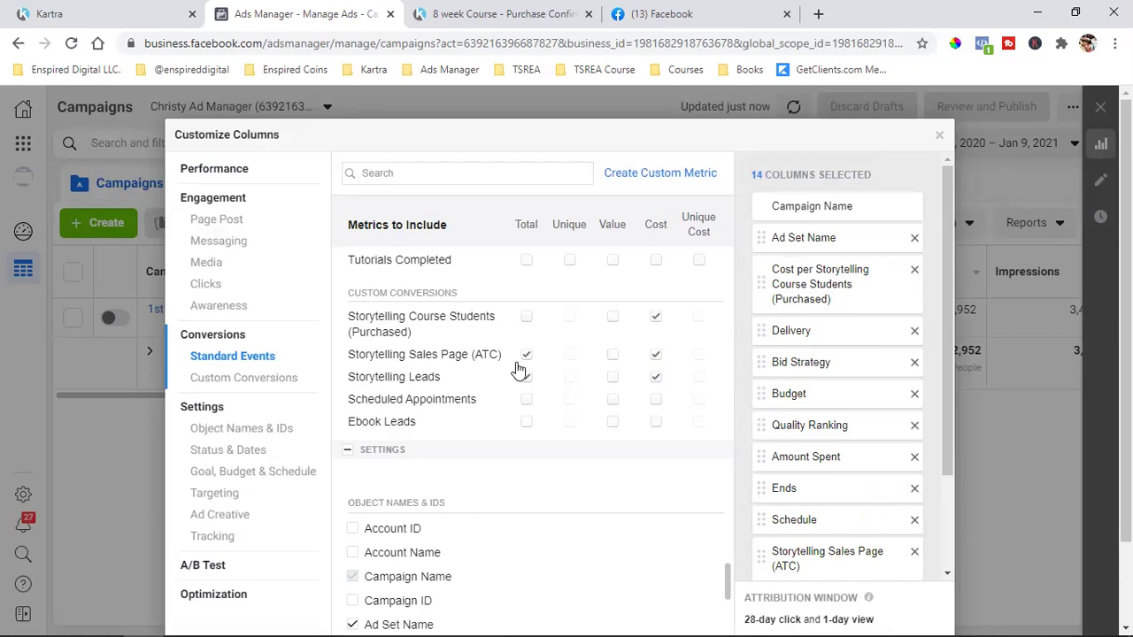
left_click(527, 319)
scroll(868, 316, "down", 2)
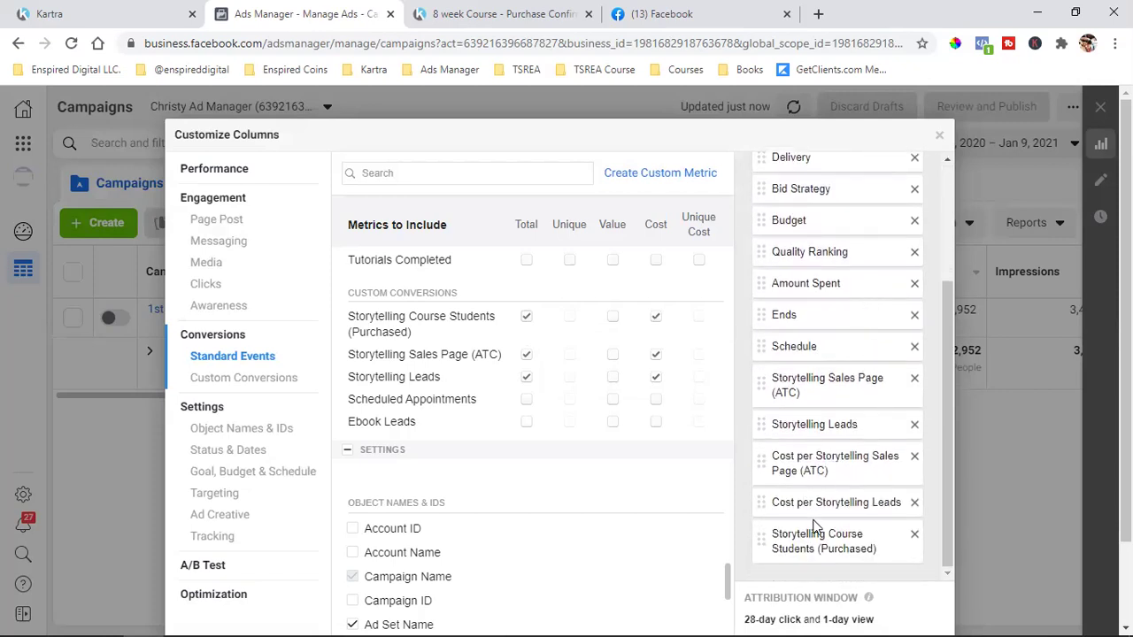
left_click(914, 537)
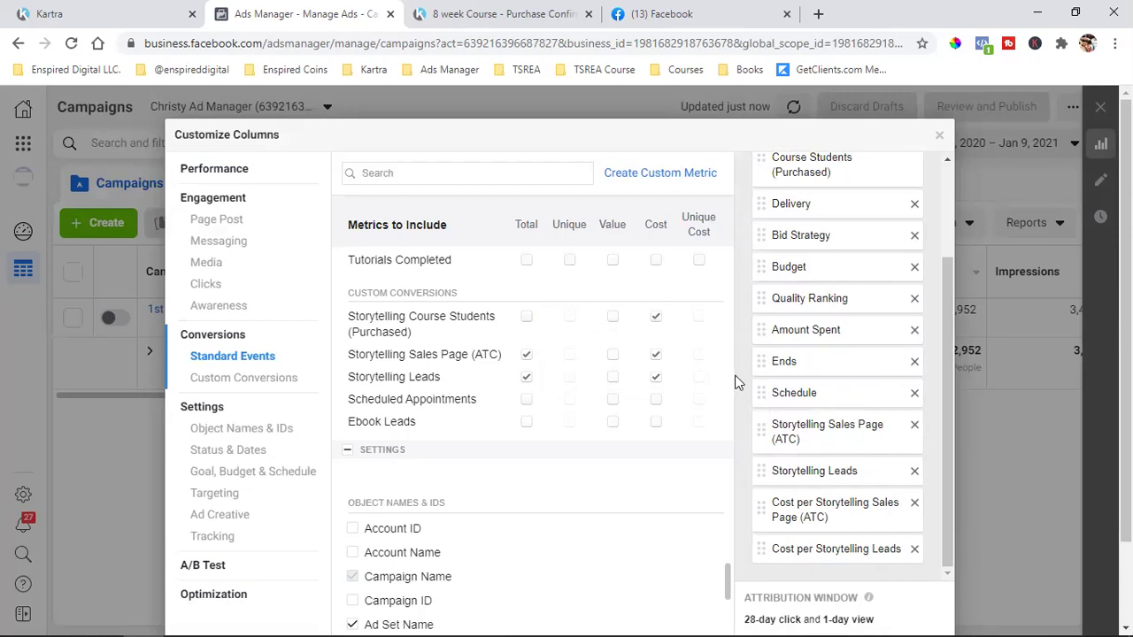
Place Cost per Storytelling Leads and then Cost per Storytelling Sales Page (ATC) between Ad Set Name and Cost per Storytelling Course Students (Purchased).
left_click_drag(819, 551, 836, 283)
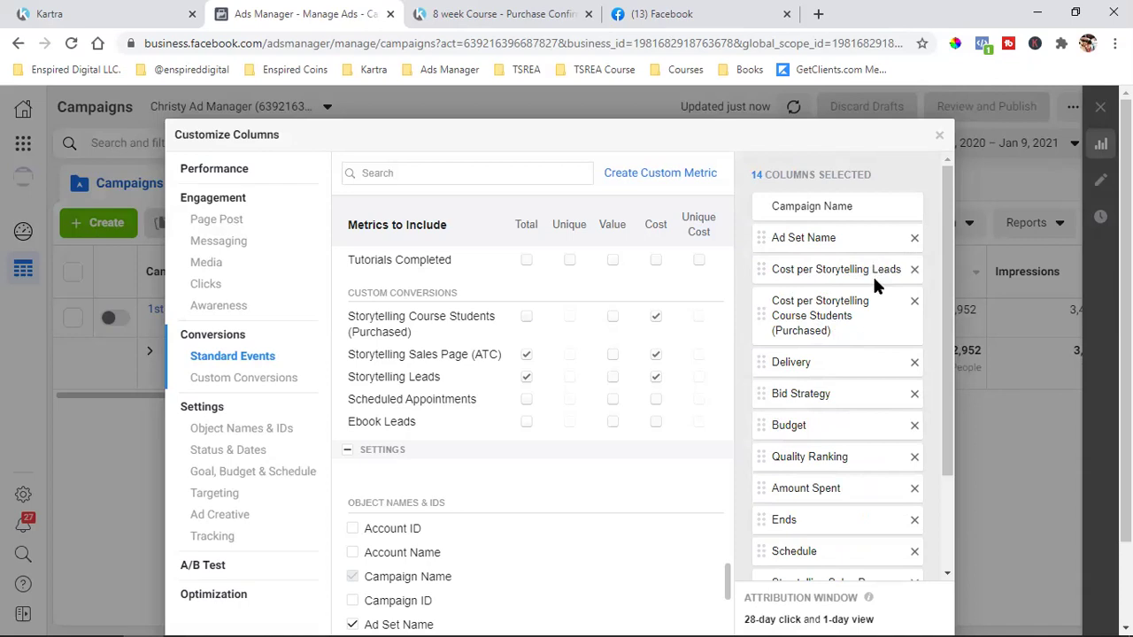
scroll(870, 292, "down", 2)
left_click_drag(813, 543, 833, 317)
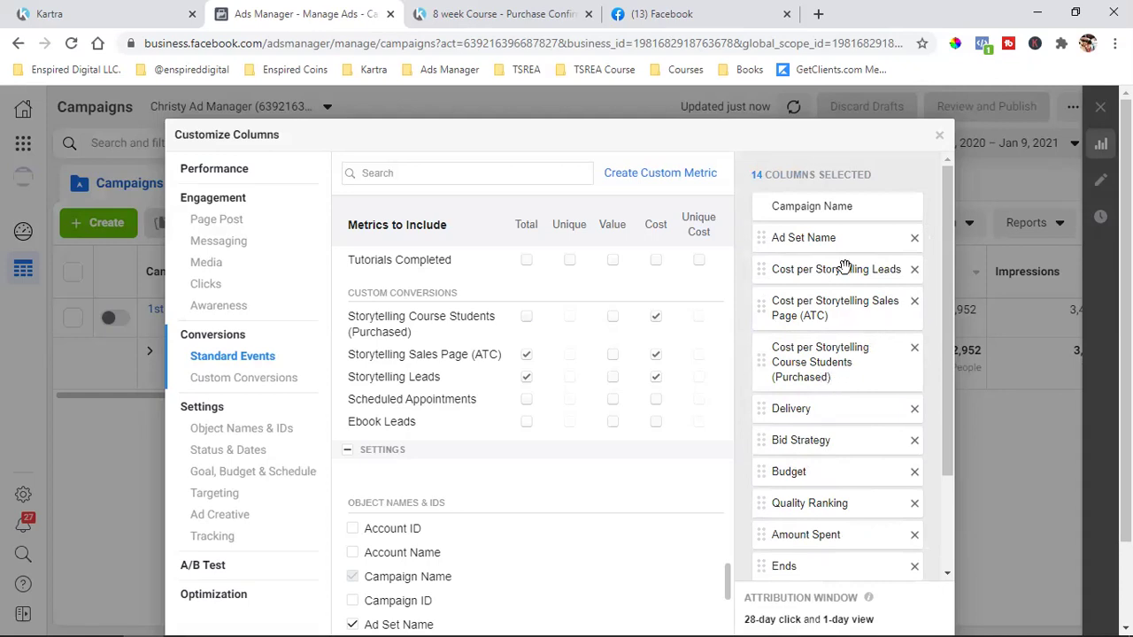
Save the column selection as a preset named Storytelling Campaign and apply it to the campaigns table.
scroll(785, 406, "down", 2)
scroll(785, 406, "down", 2)
scroll(341, 522, "down", 7)
left_click(181, 586)
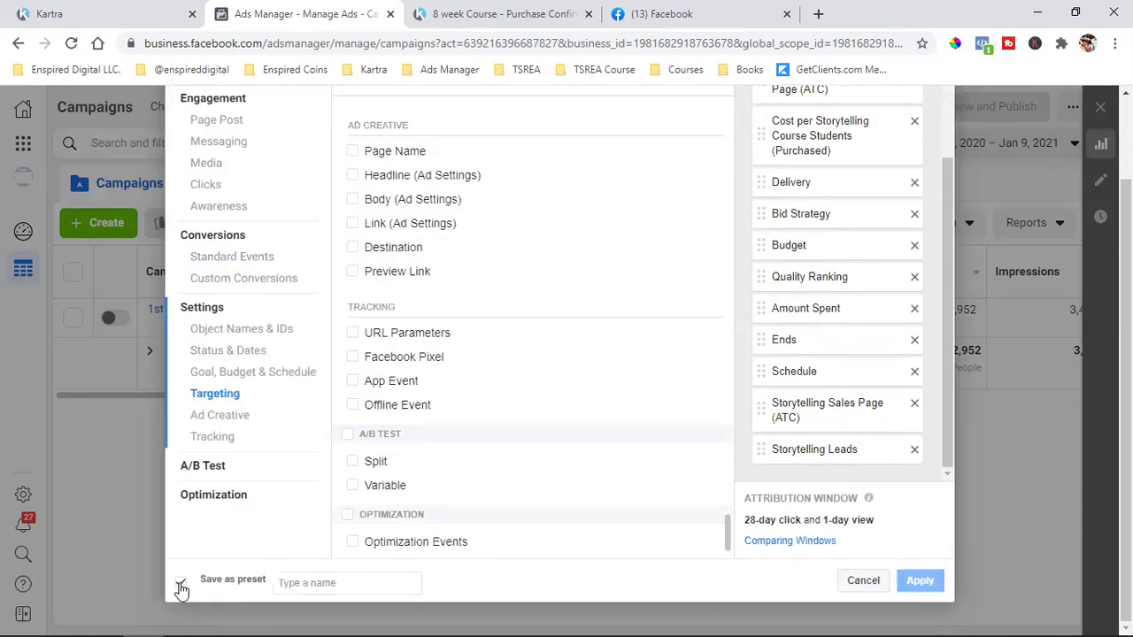
left_click(330, 583)
type("St")
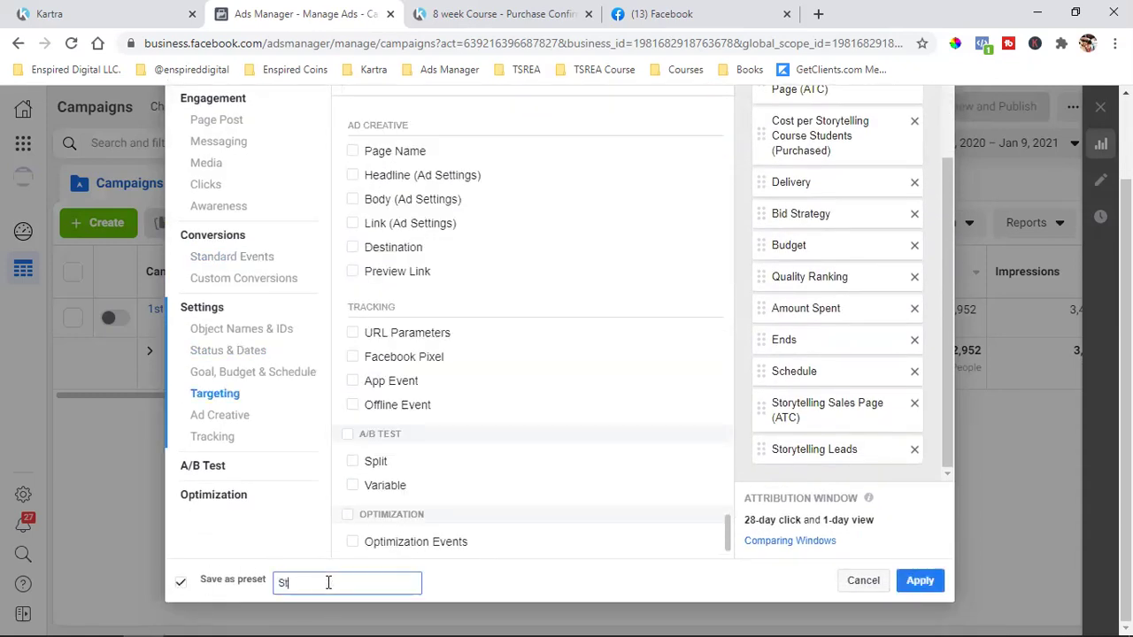
type("orytelling Campaign")
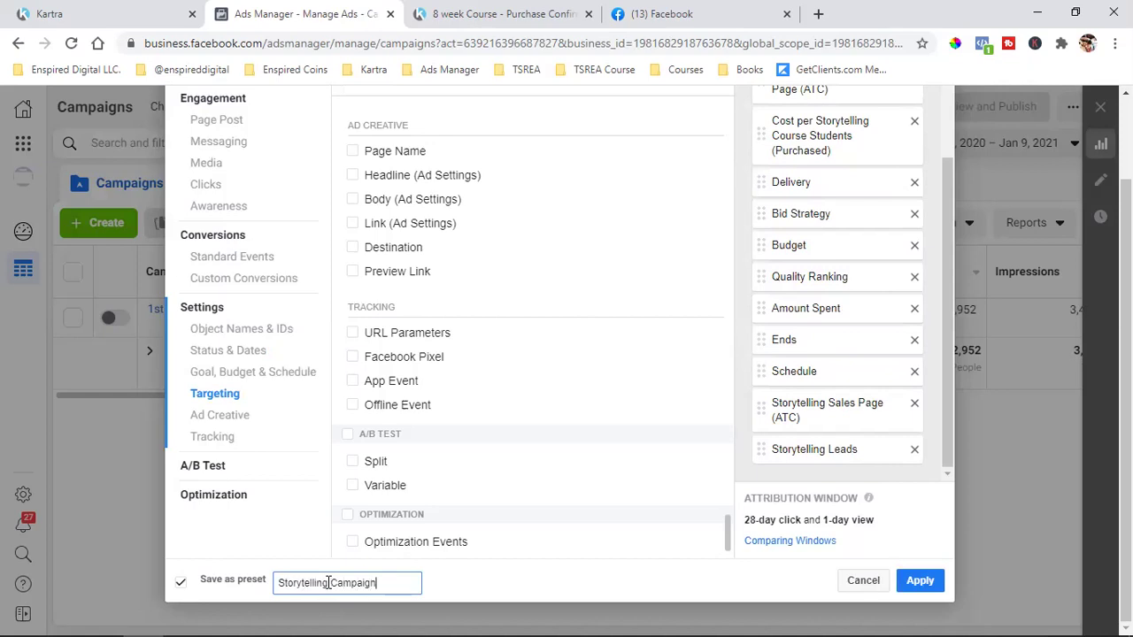
left_click(925, 580)
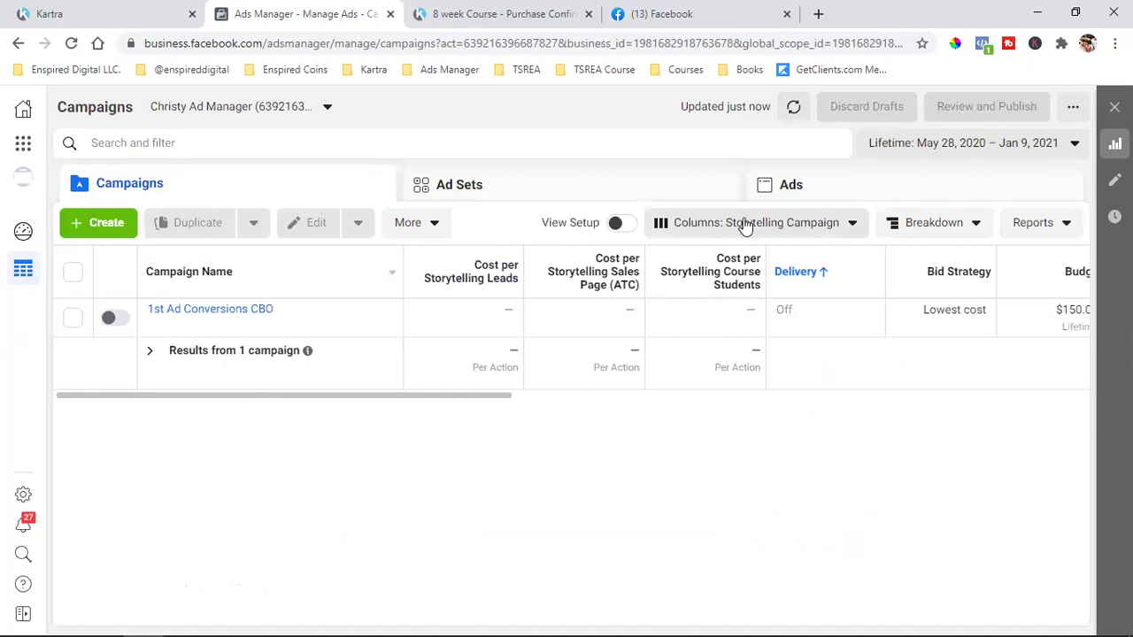
Choose the Storytelling Campaign preset from the saved column sets and check its Storytelling cost columns in the campaigns table.
left_click(787, 226)
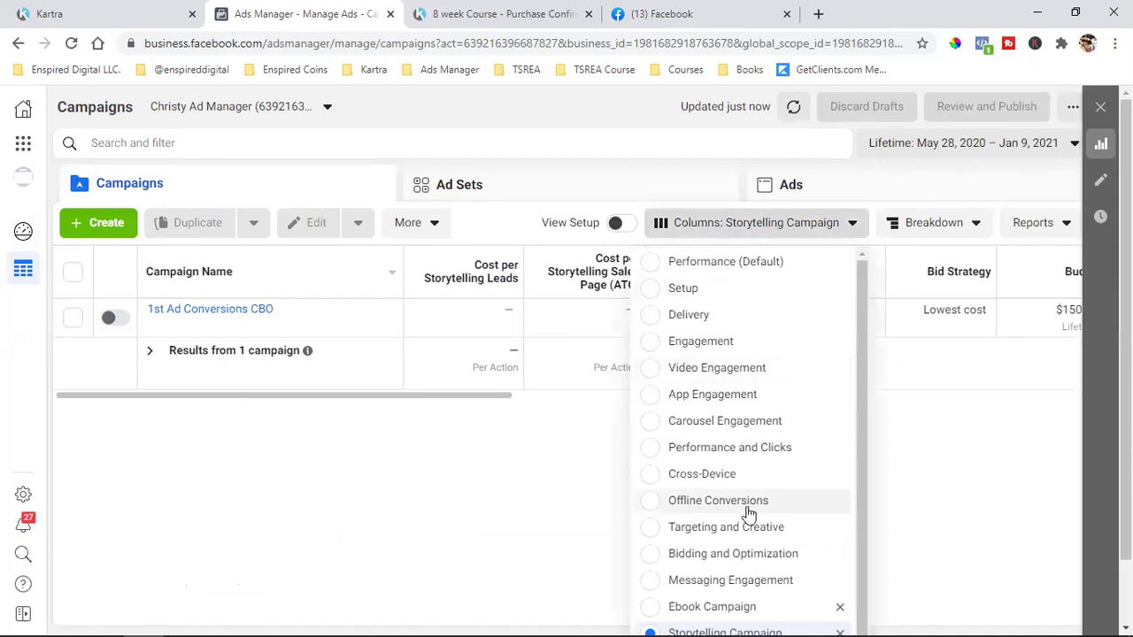
scroll(735, 567, "down", 1)
left_click(731, 599)
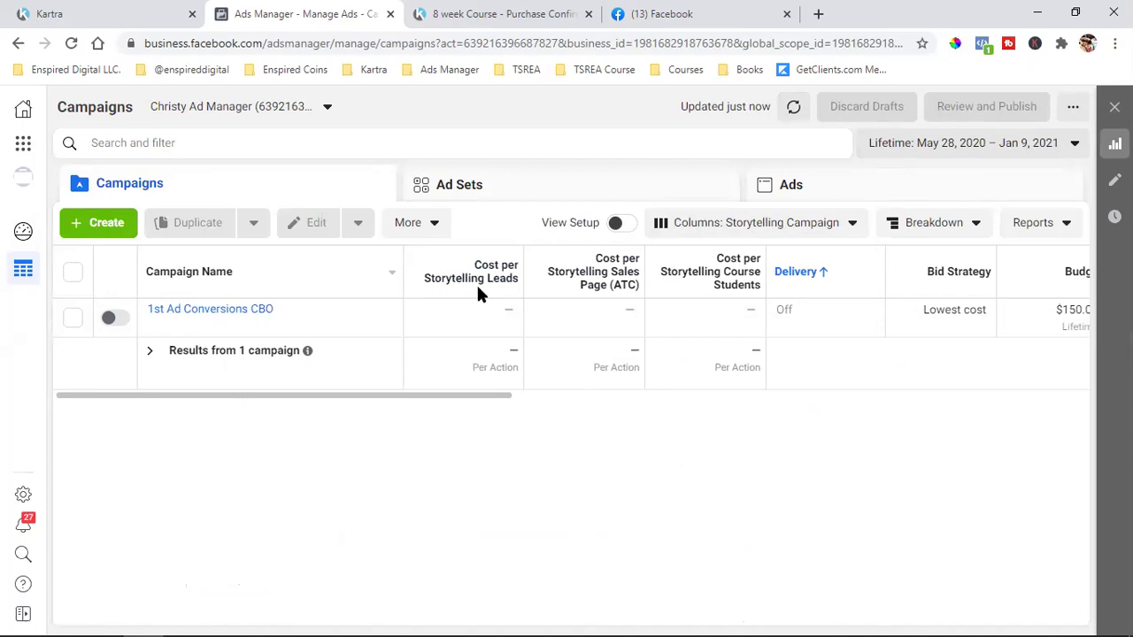
mouse_move(610, 284)
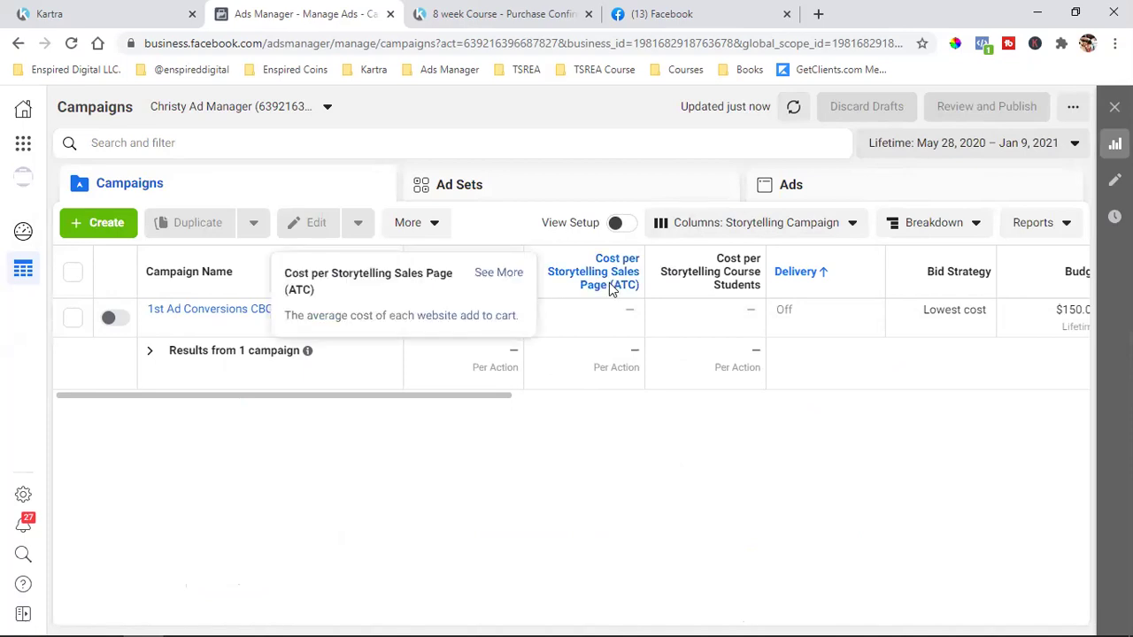
mouse_move(736, 283)
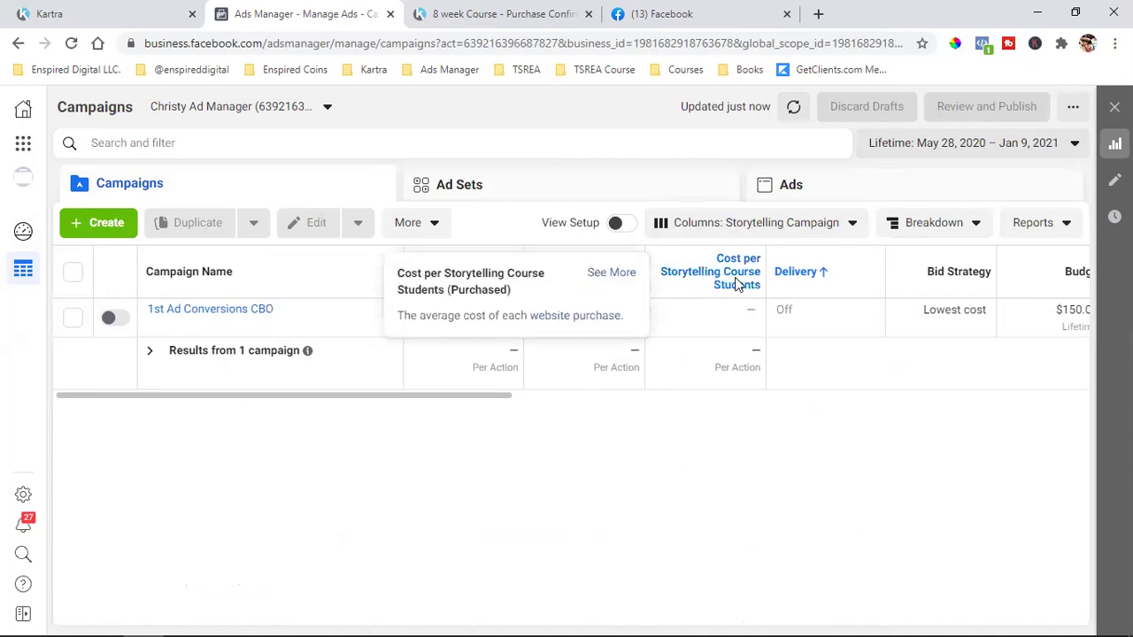